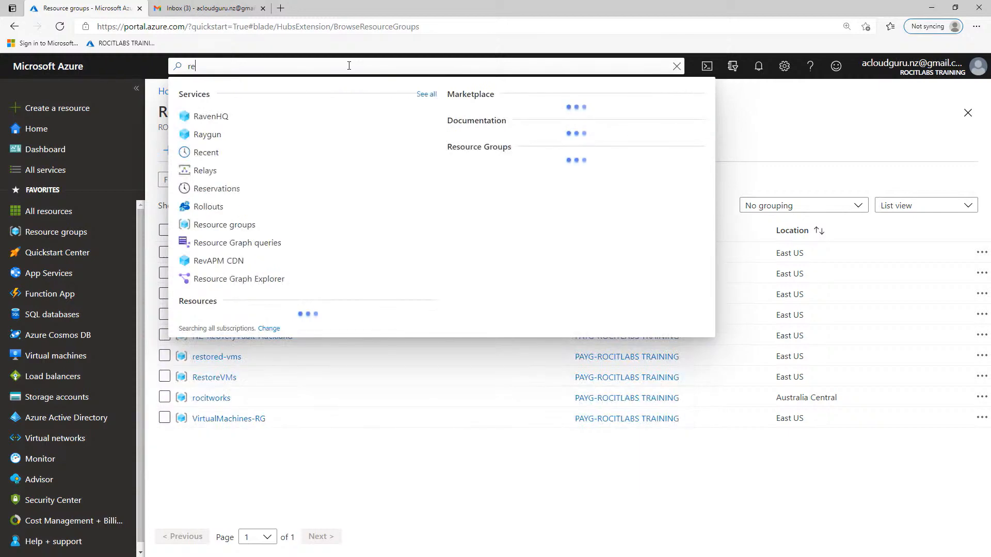
- Start a new Recovery Services vault and create a resource group named NZL-ReoveryVualt-Christchurch for it
{"action": "left_click", "coordinate": [253, 139]}
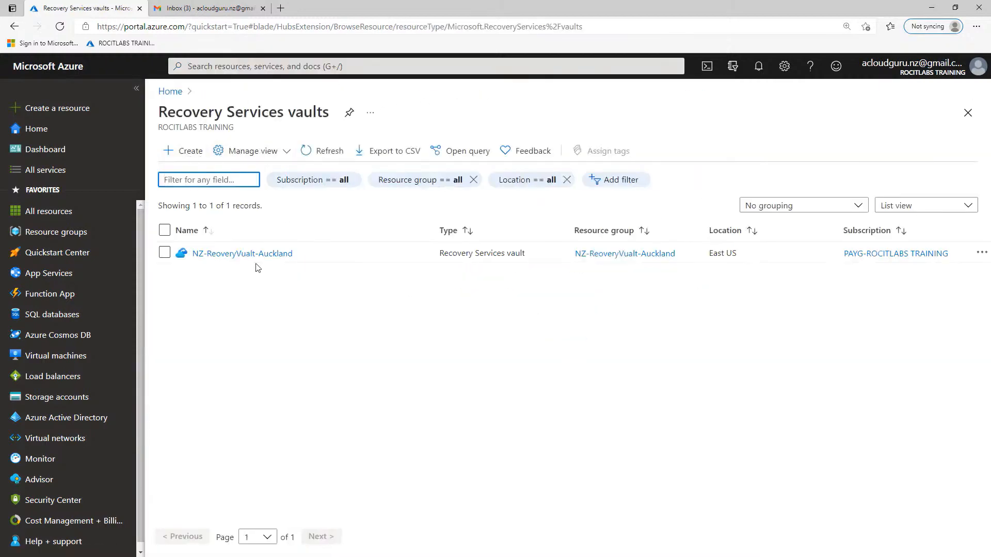
{"action": "left_click", "coordinate": [188, 155]}
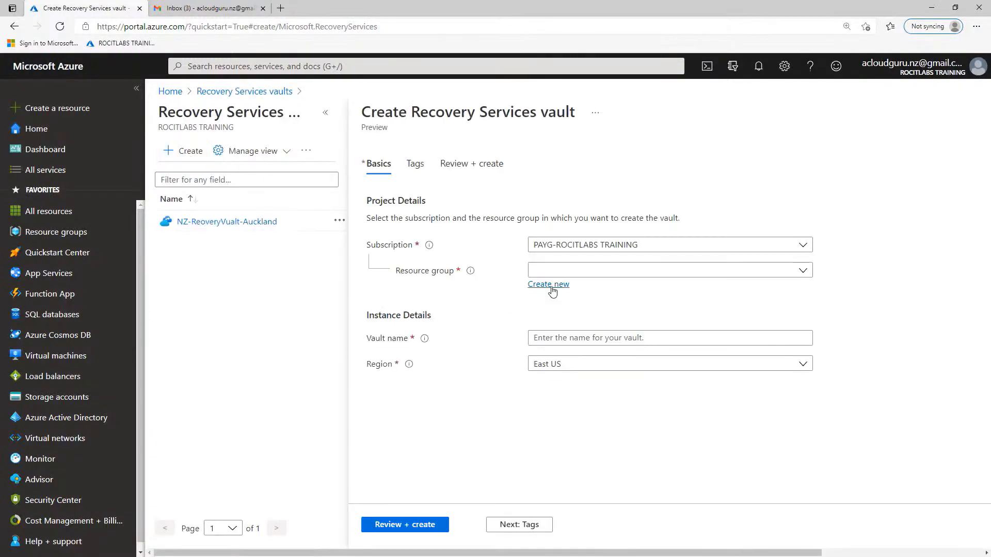
{"action": "left_click", "coordinate": [553, 287]}
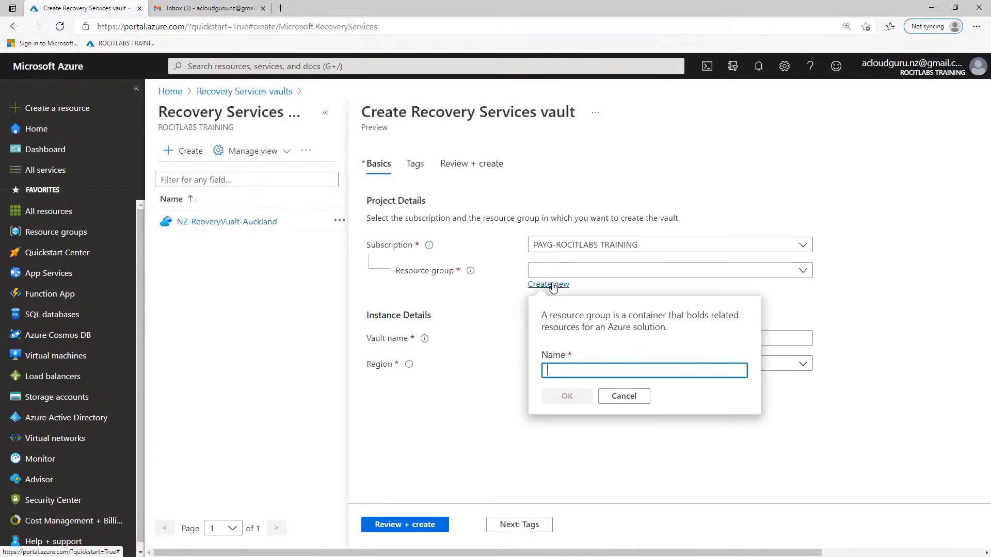
{"action": "right_click", "coordinate": [615, 371]}
{"action": "left_click", "coordinate": [653, 228]}
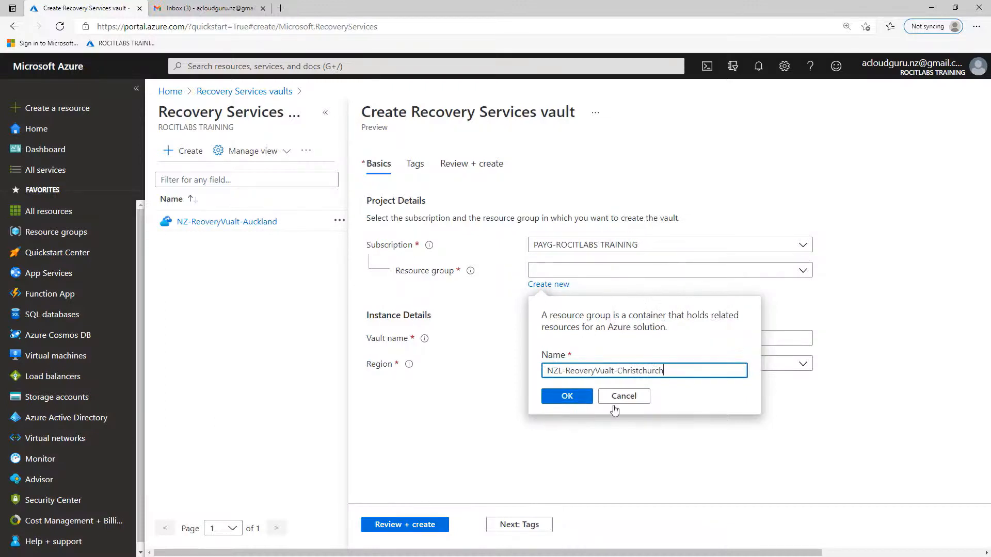
{"action": "left_click", "coordinate": [568, 397]}
- Name the vault NZL-ReoveryVualt-Christchurch, then review and create it
{"action": "left_click", "coordinate": [586, 339]}
{"action": "right_click", "coordinate": [586, 339]}
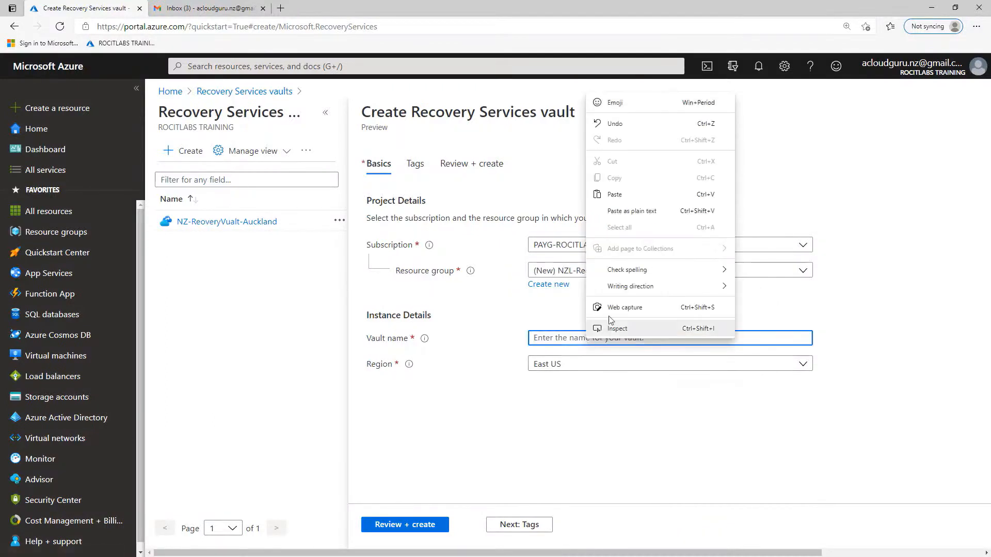
{"action": "left_click", "coordinate": [626, 198]}
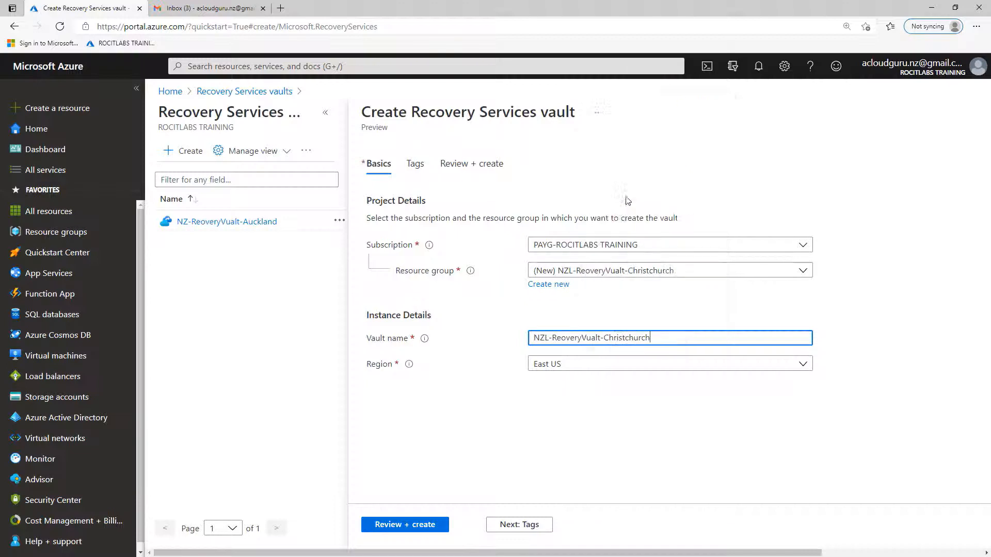
{"action": "left_click", "coordinate": [413, 525]}
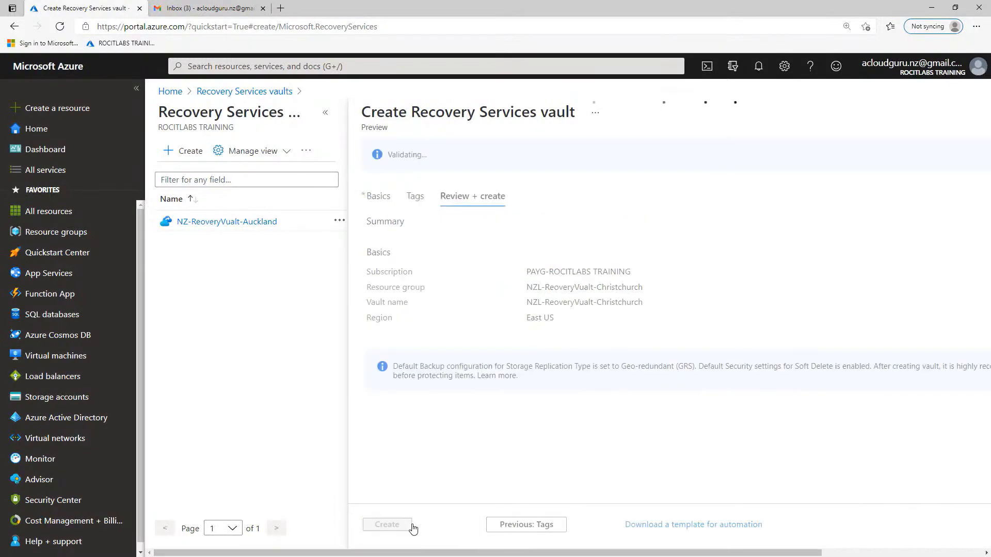
{"action": "left_click", "coordinate": [400, 524]}
{"action": "left_click", "coordinate": [387, 528]}
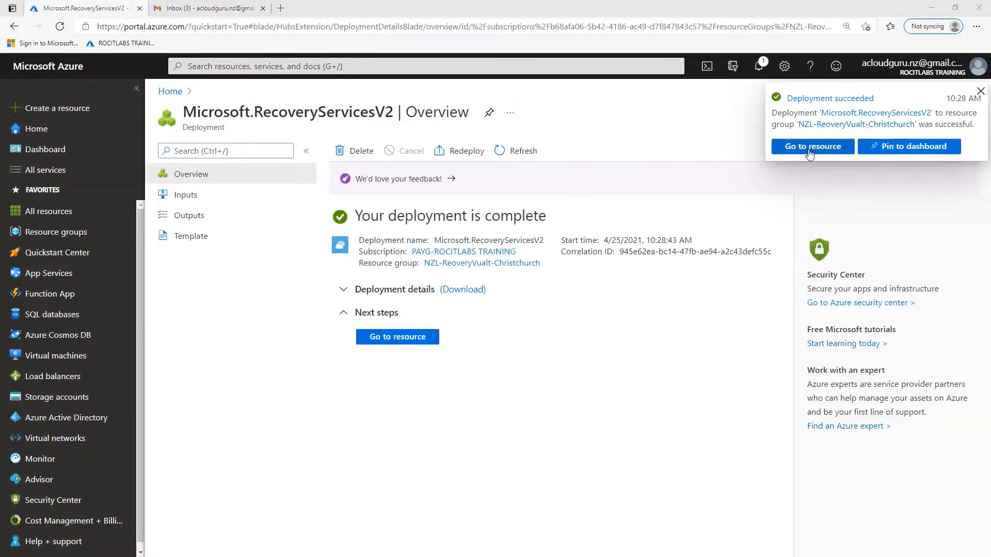
- Dismiss all deployment notifications and open the newly deployed vault resource
{"action": "left_click", "coordinate": [980, 92]}
{"action": "left_click", "coordinate": [758, 66]}
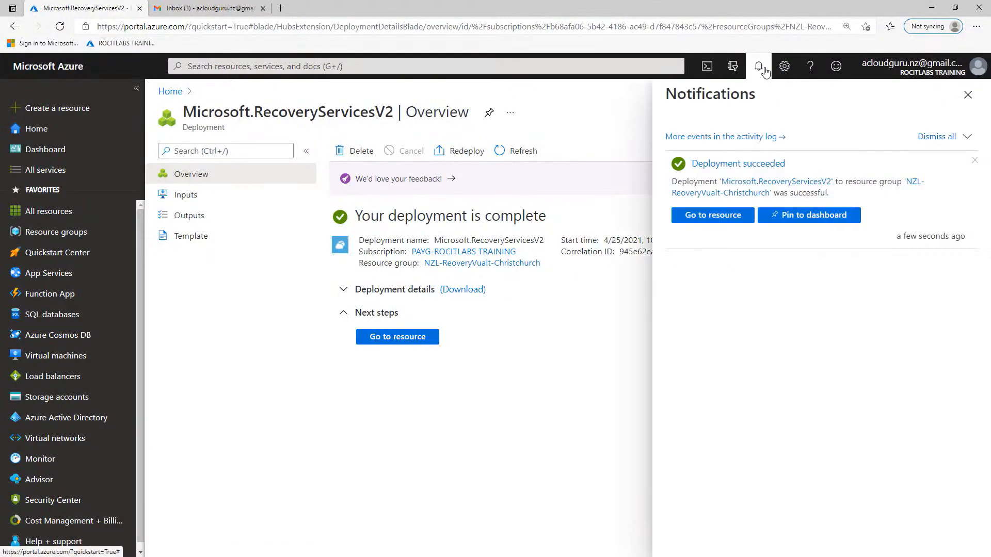
{"action": "left_click", "coordinate": [942, 138]}
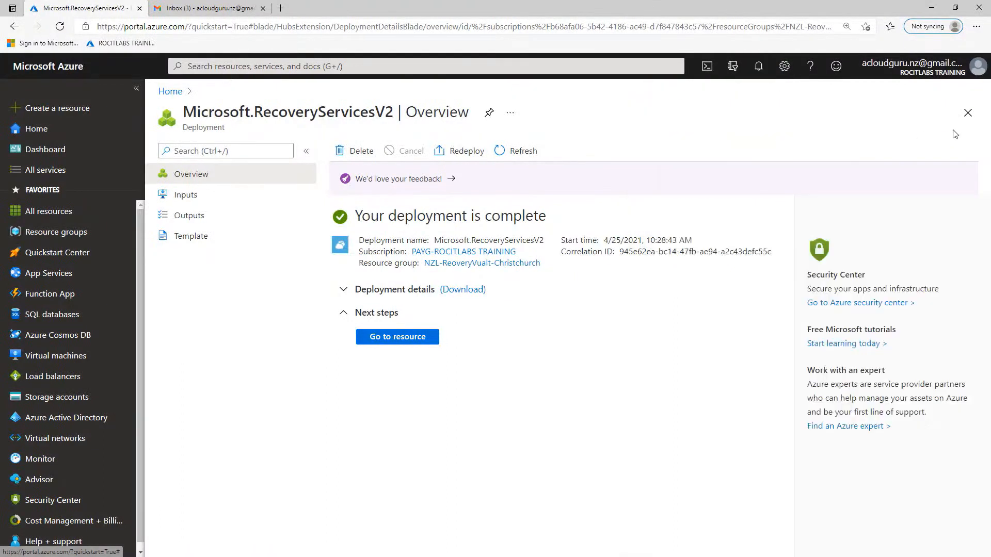
{"action": "left_click", "coordinate": [402, 338]}
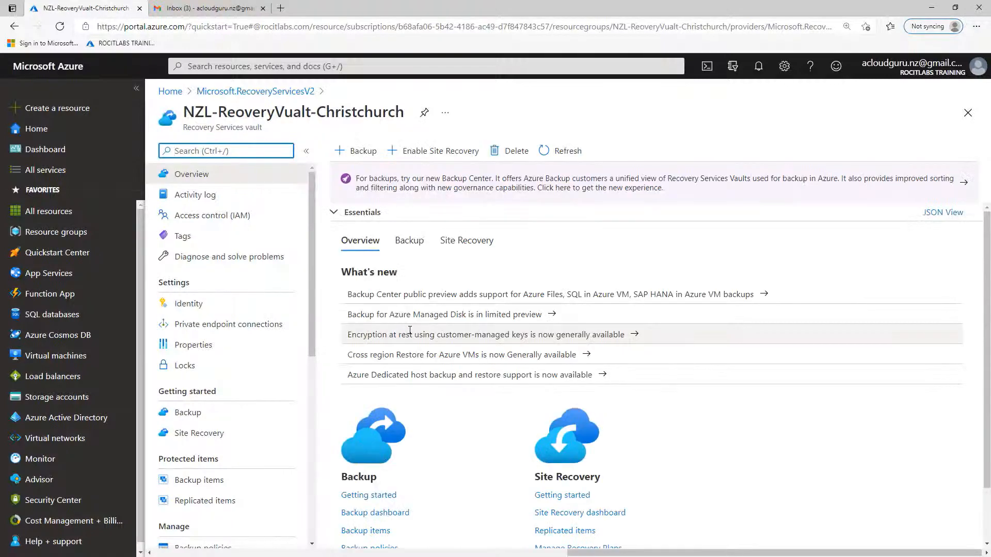
- In the vault's properties, set the backup configuration's storage replication type to Locally-redundant and save it
{"action": "left_click", "coordinate": [198, 352]}
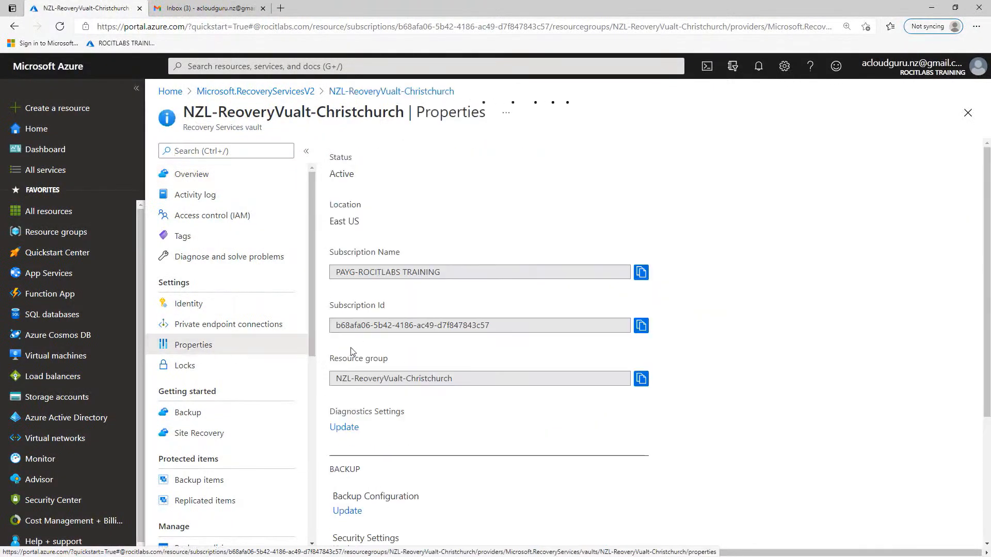
{"action": "scroll", "coordinate": [351, 351], "scroll_direction": "down", "scroll_amount": 2}
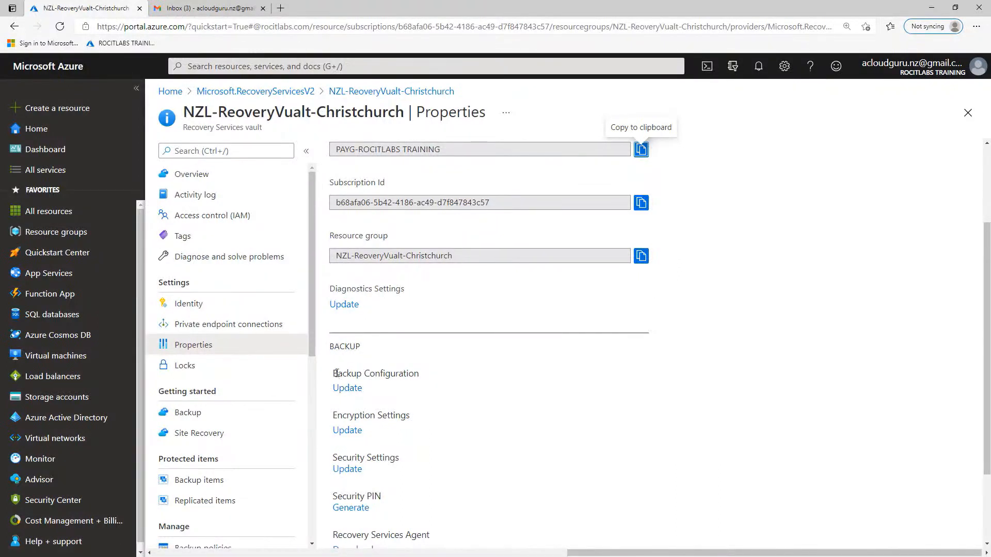
{"action": "left_click_drag", "start_coordinate": [336, 373], "coordinate": [431, 374]}
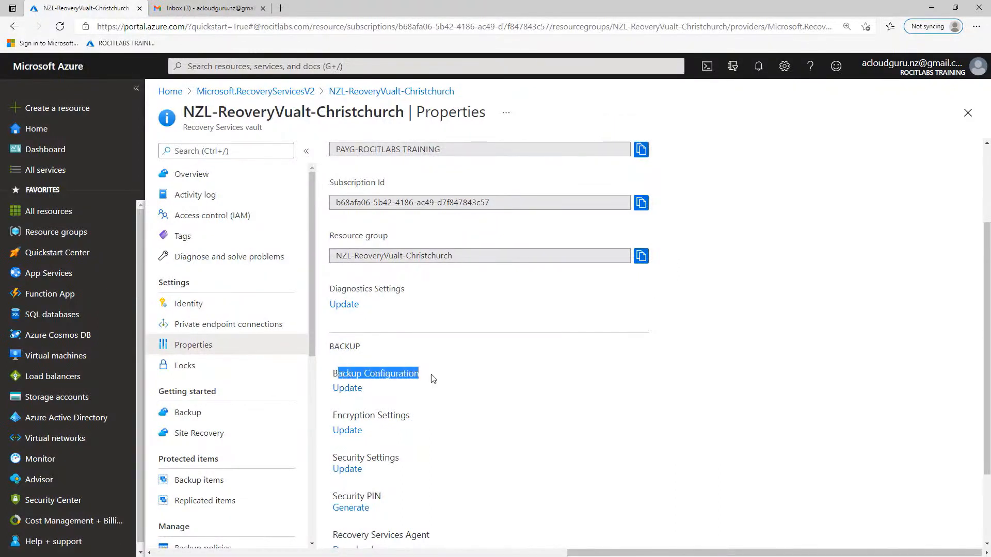
{"action": "left_click", "coordinate": [353, 394]}
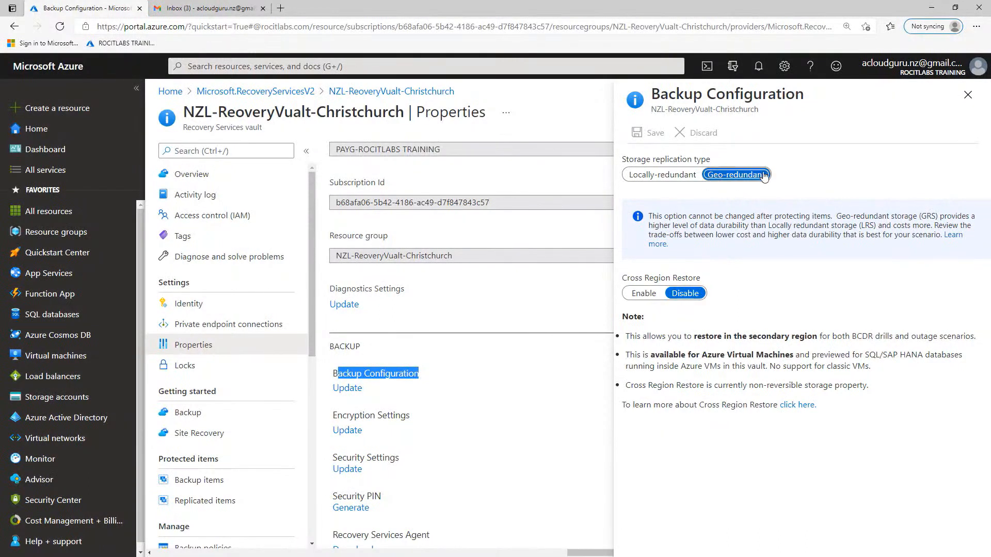
{"action": "left_click", "coordinate": [665, 176]}
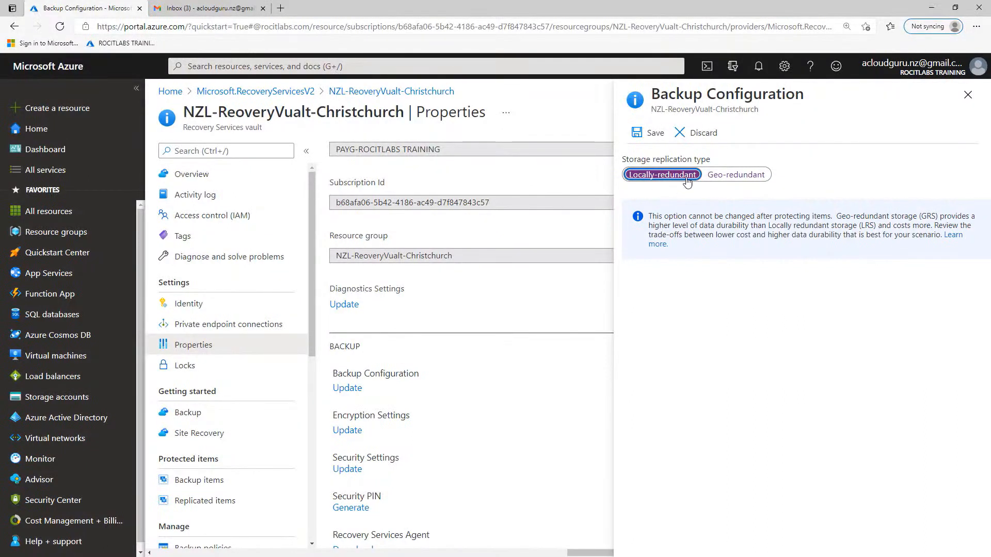
{"action": "left_click", "coordinate": [650, 136]}
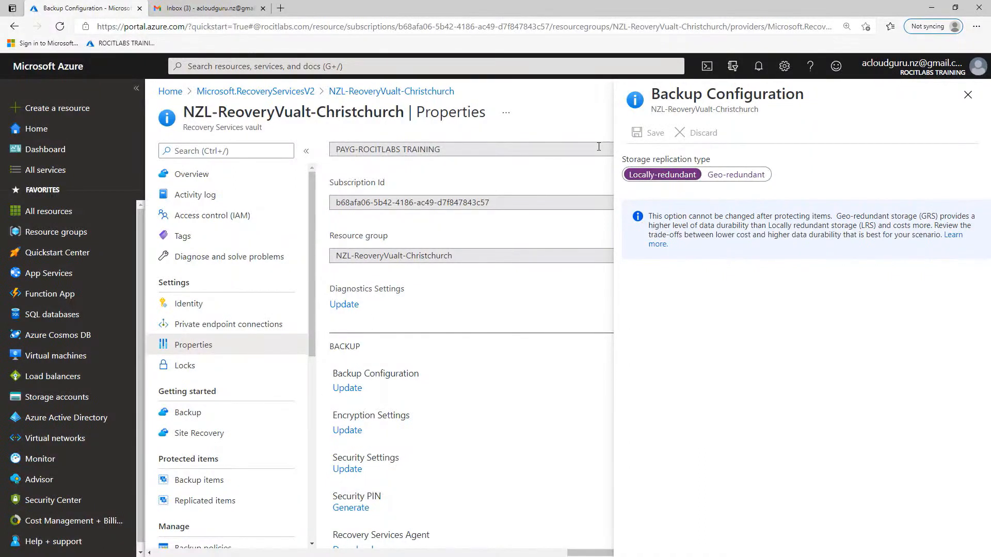
{"action": "left_click", "coordinate": [968, 96]}
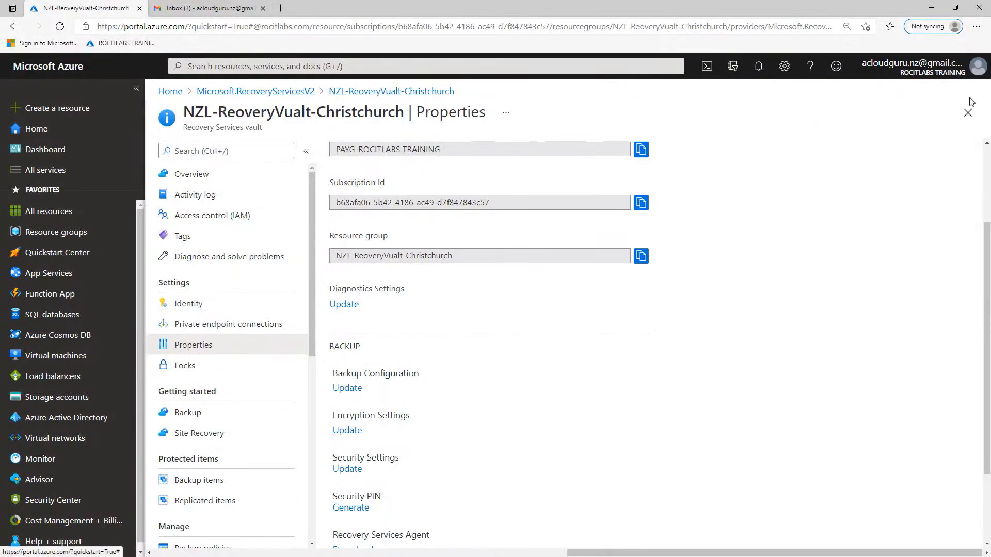
- Disable Soft Delete in the vault's security settings, save the change, and dismiss the notifications
{"action": "left_click", "coordinate": [357, 471]}
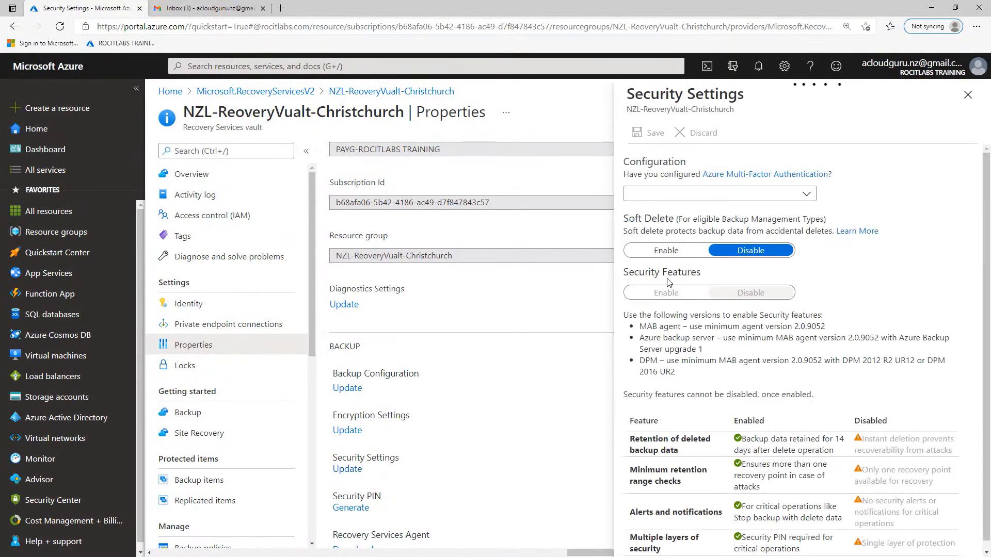
{"action": "left_click_drag", "start_coordinate": [631, 218], "coordinate": [835, 233]}
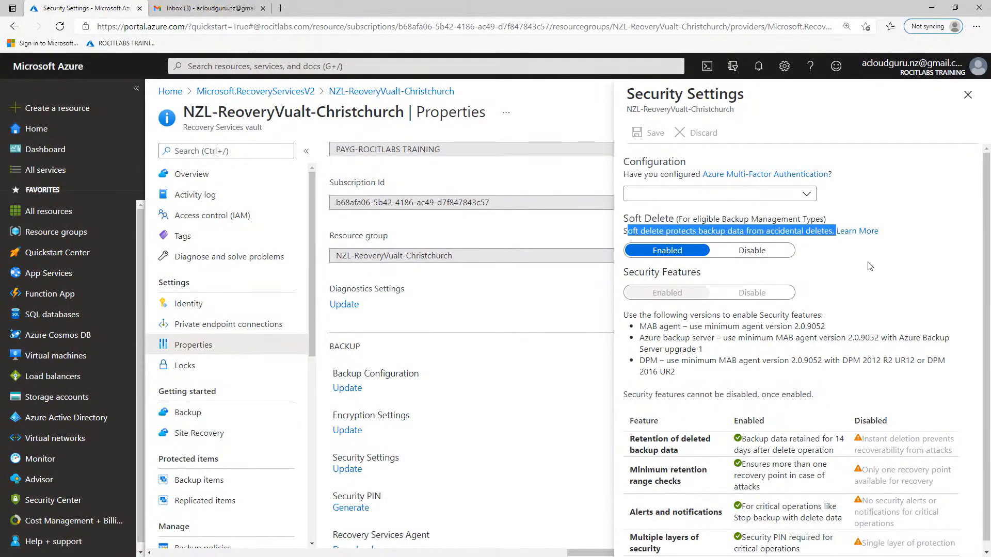
{"action": "left_click", "coordinate": [870, 266]}
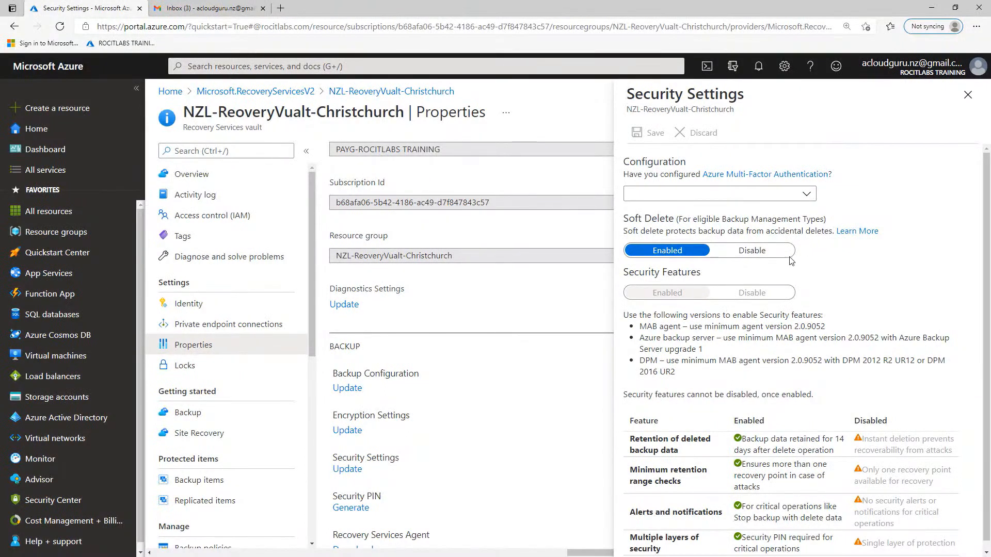
{"action": "left_click", "coordinate": [766, 251]}
{"action": "left_click", "coordinate": [643, 134]}
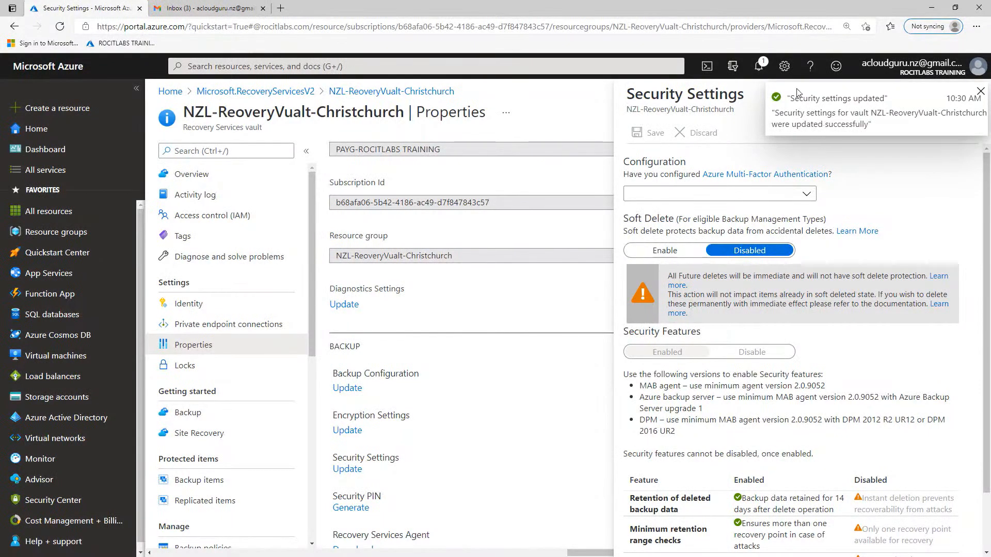
{"action": "left_click", "coordinate": [764, 70]}
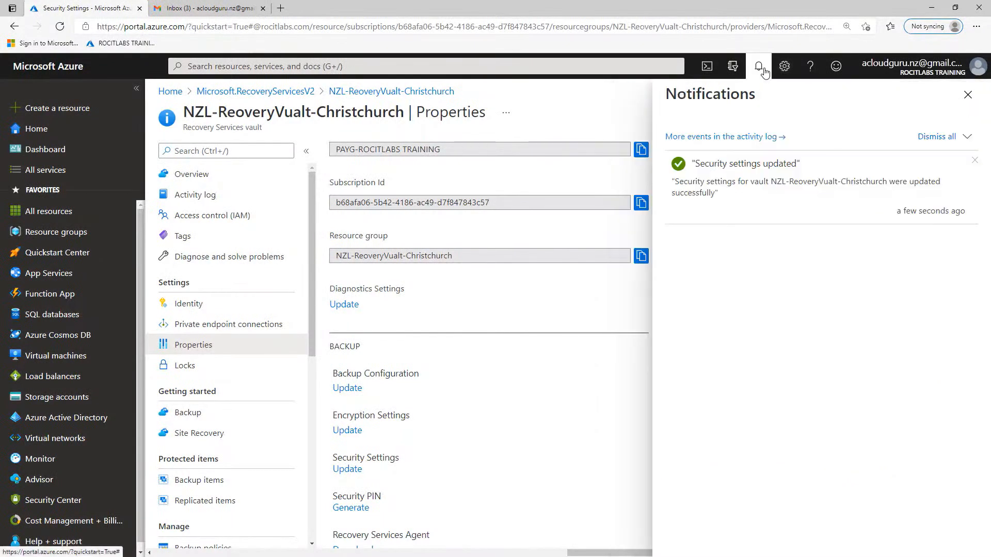
{"action": "left_click", "coordinate": [937, 136]}
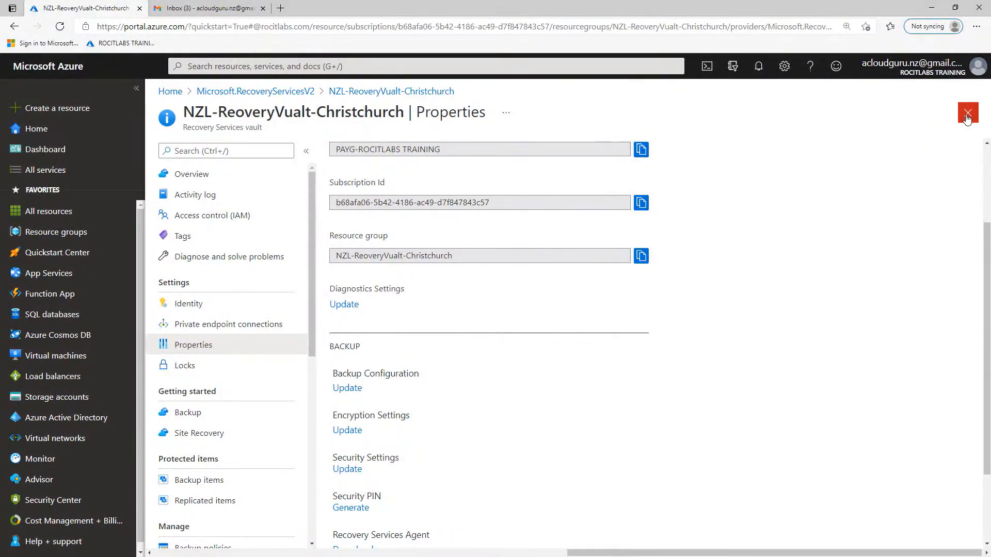
- Return to the vault and add a backup policy of type Azure Virtual Machine
{"action": "left_click", "coordinate": [967, 118]}
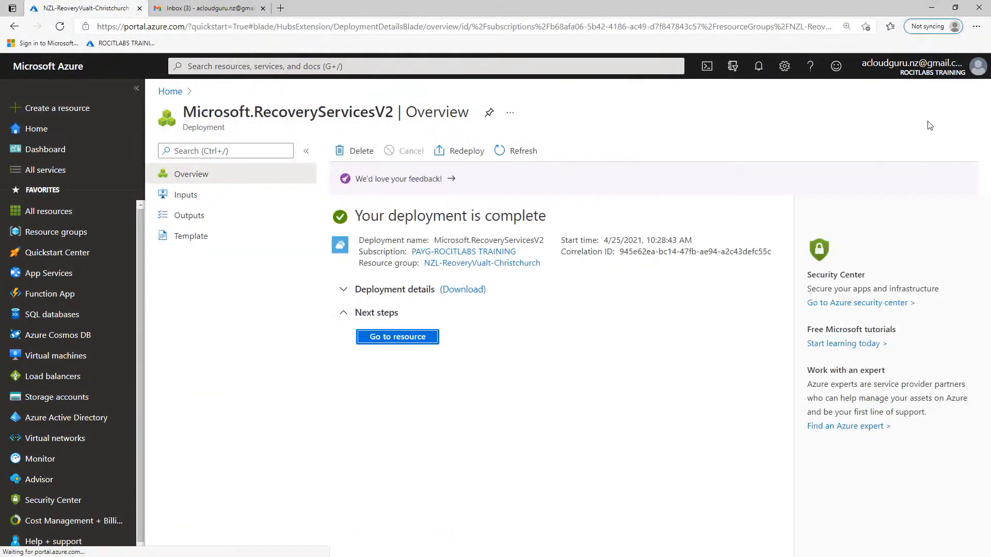
{"action": "left_click", "coordinate": [402, 337]}
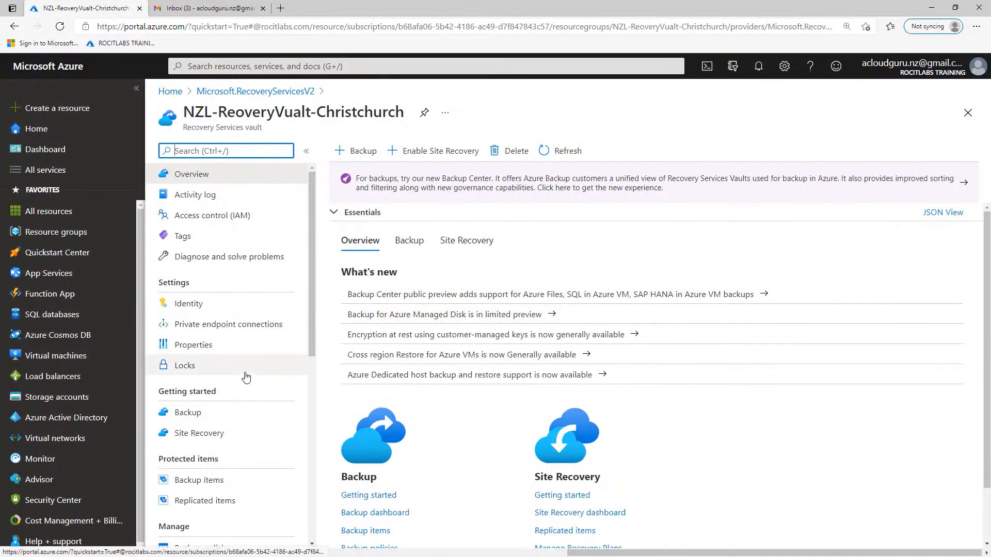
{"action": "scroll", "coordinate": [246, 377], "scroll_direction": "down", "scroll_amount": 2}
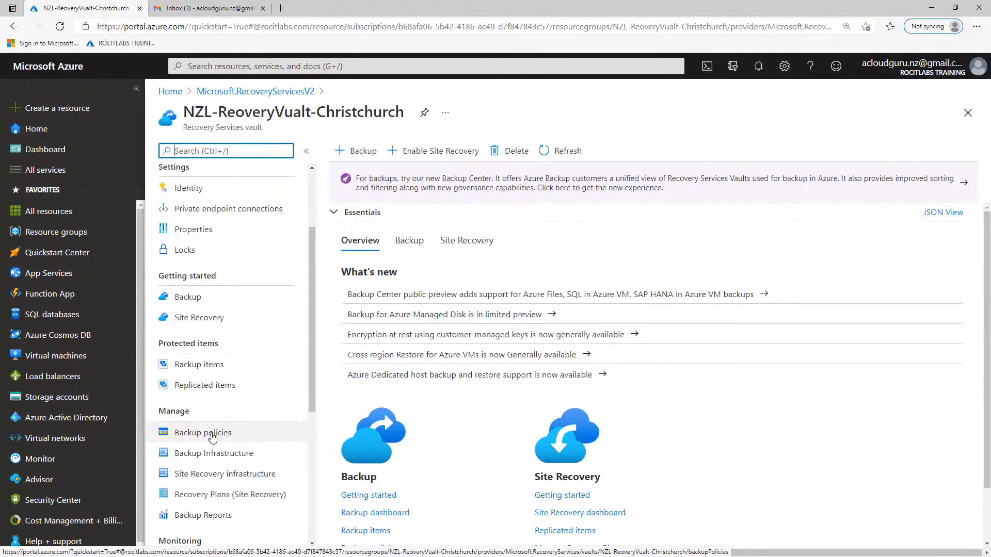
{"action": "left_click", "coordinate": [213, 437]}
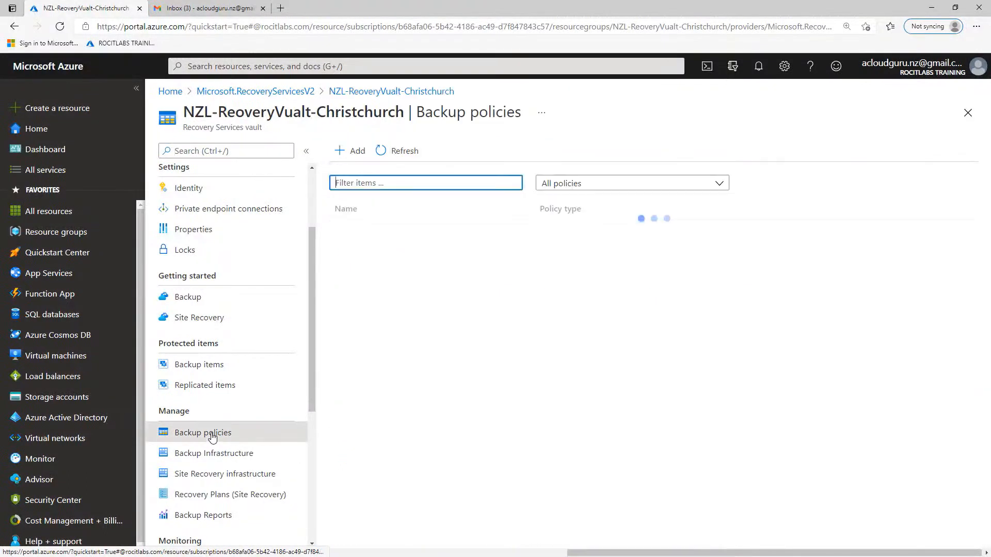
{"action": "left_click", "coordinate": [349, 151]}
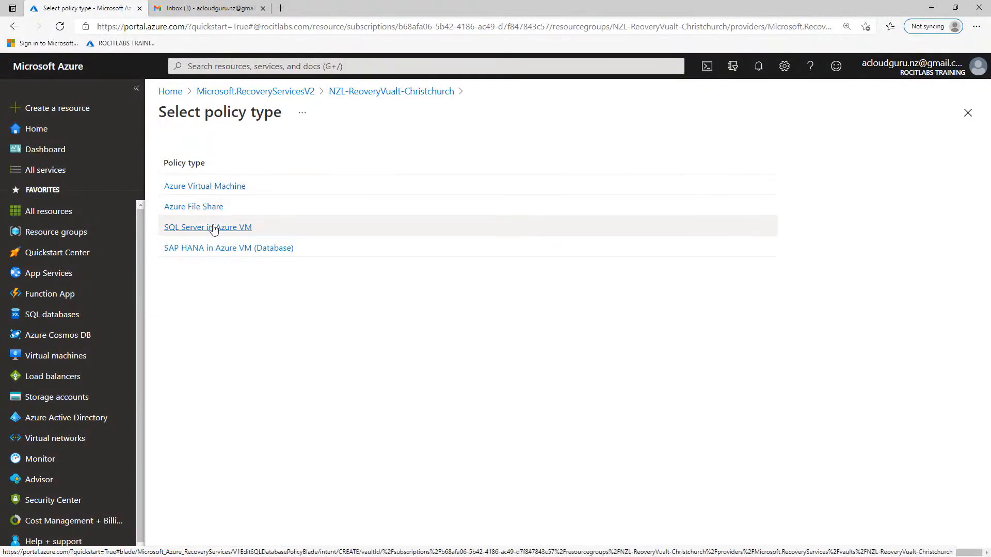
{"action": "left_click", "coordinate": [216, 188]}
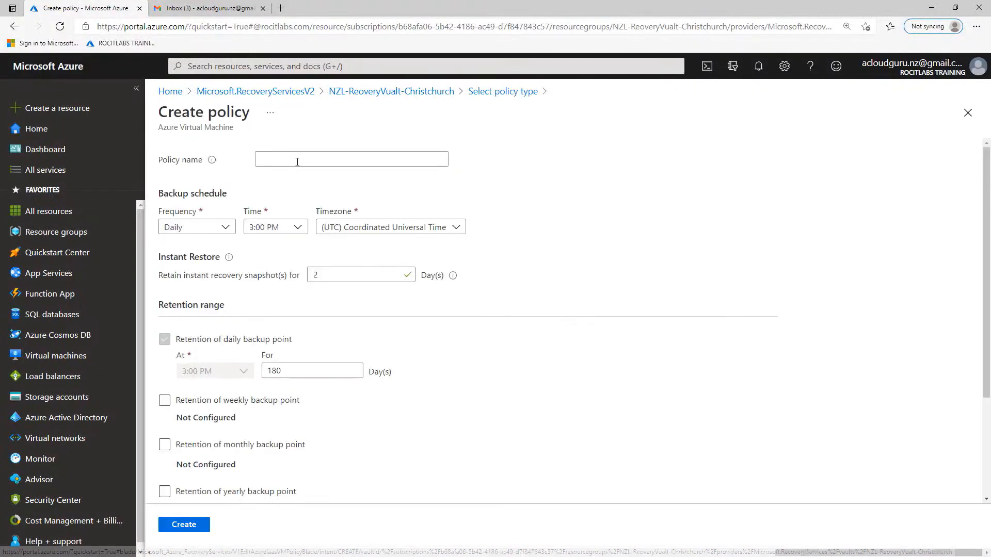
- Name the policy DailyBackup-Pol-Christchurch and set its backup schedule time to 8:00 PM
{"action": "right_click", "coordinate": [299, 160]}
{"action": "left_click", "coordinate": [332, 261]}
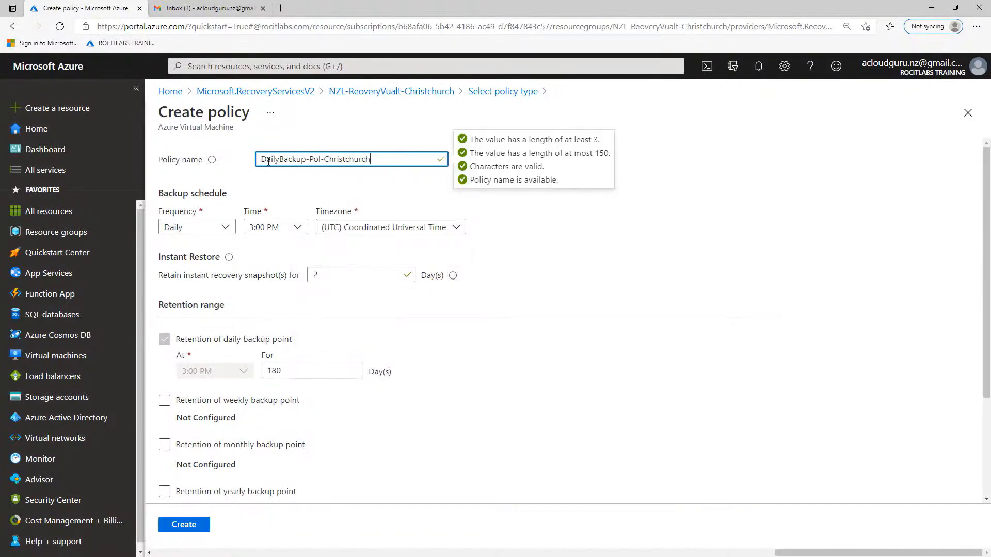
{"action": "left_click", "coordinate": [297, 228]}
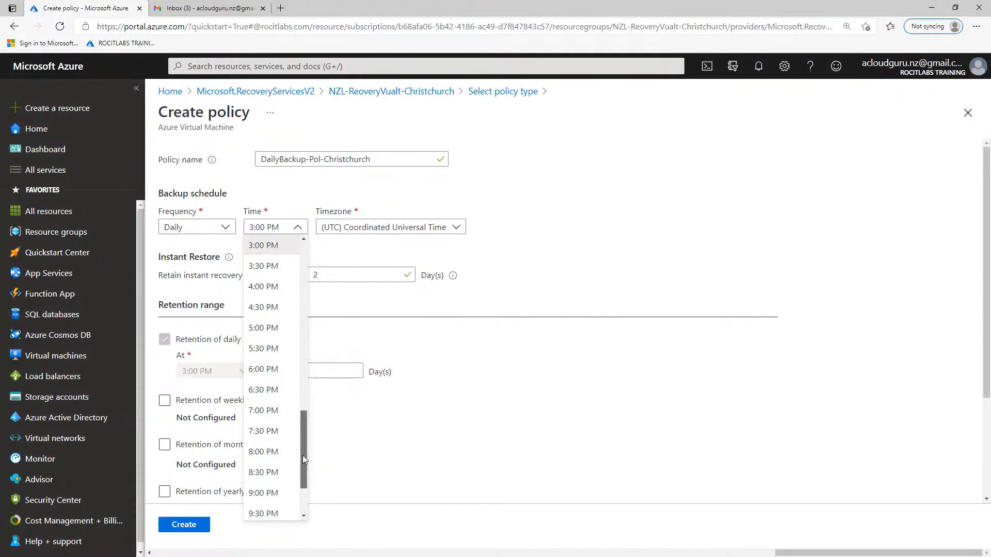
{"action": "left_click", "coordinate": [272, 452]}
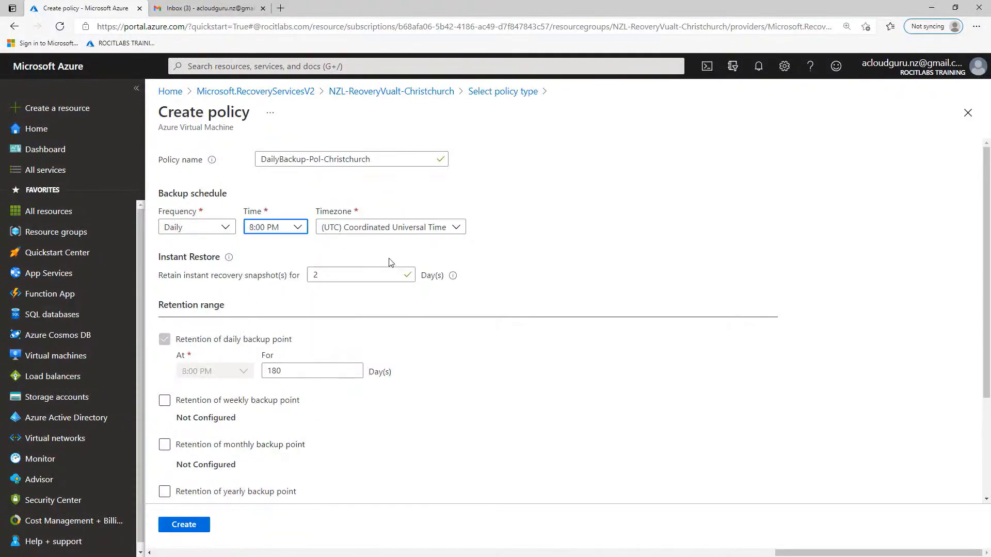
{"action": "left_click", "coordinate": [411, 230]}
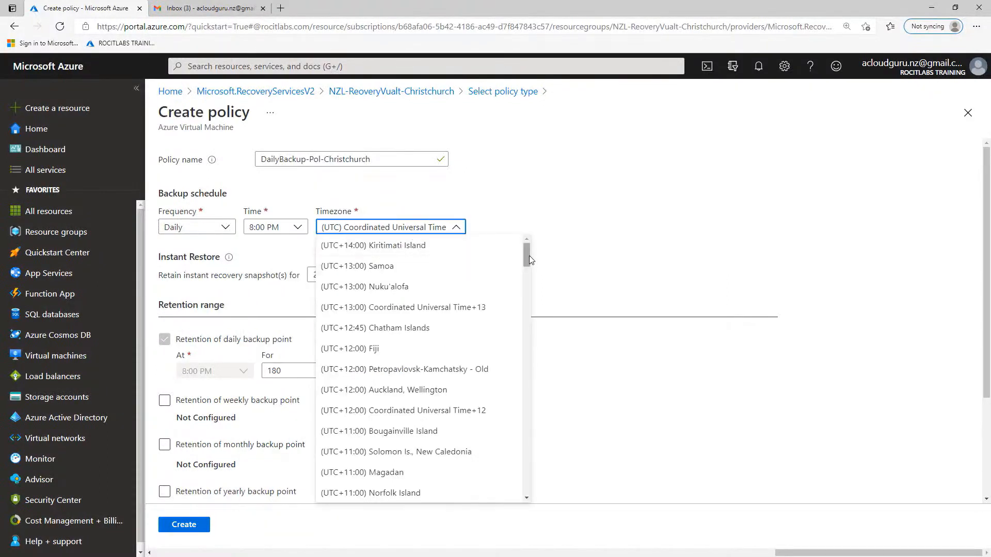
{"action": "mouse_move", "coordinate": [533, 258]}
{"action": "left_mouse_down"}
{"action": "mouse_move", "coordinate": [534, 391]}
{"action": "mouse_move", "coordinate": [541, 272]}
{"action": "left_mouse_up"}
{"action": "left_click", "coordinate": [415, 230]}
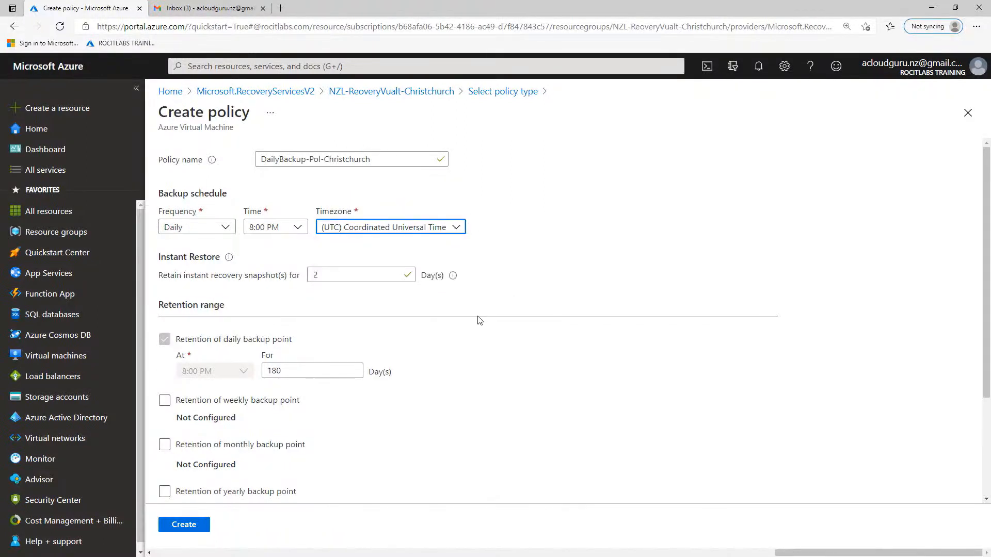
- Set the retention of the daily backup point to 7 days
{"action": "left_click_drag", "start_coordinate": [285, 370], "coordinate": [266, 371]}
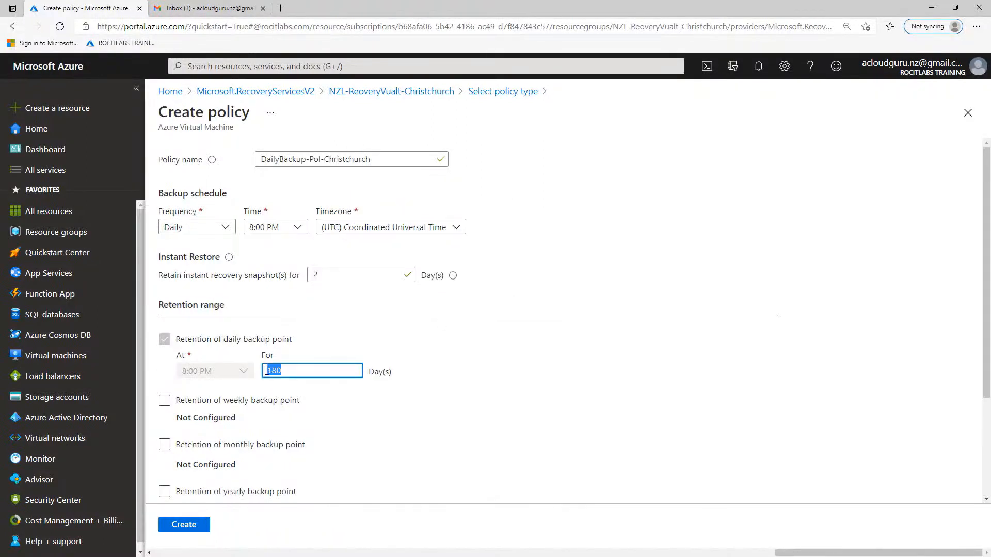
{"action": "type", "text": "7"}
{"action": "left_click", "coordinate": [164, 403]}
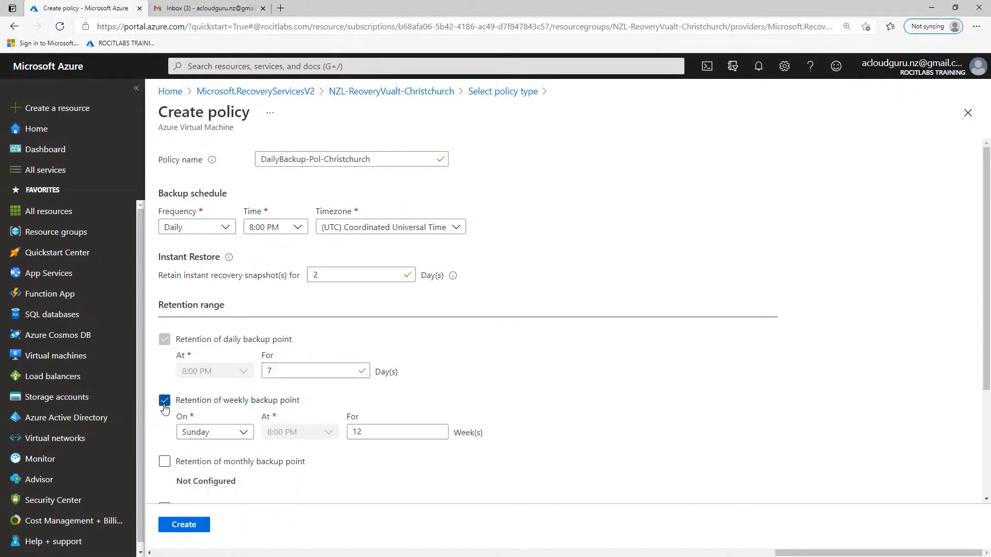
{"action": "scroll", "coordinate": [390, 433], "scroll_direction": "down", "scroll_amount": 3}
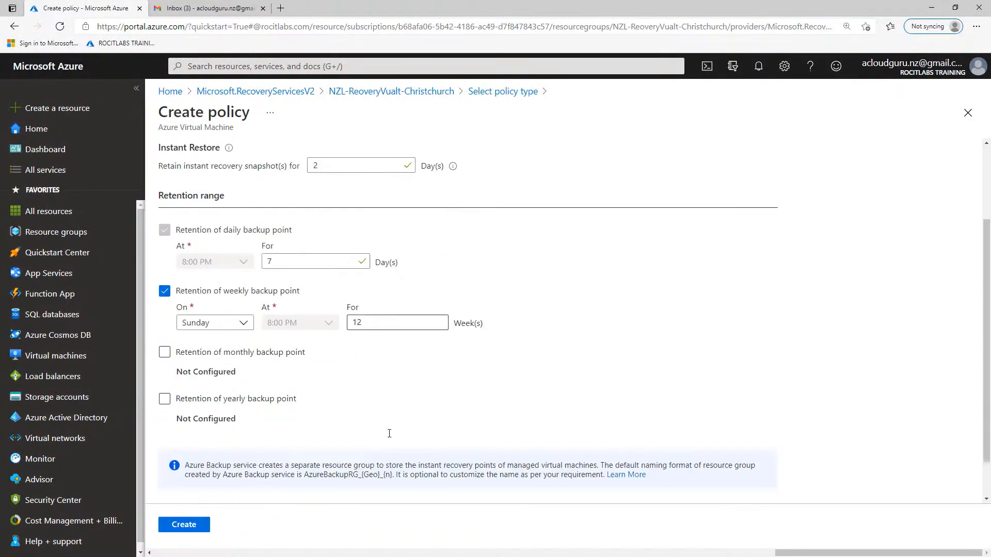
{"action": "left_click_drag", "start_coordinate": [362, 323], "coordinate": [348, 323]}
{"action": "type", "text": "1"}
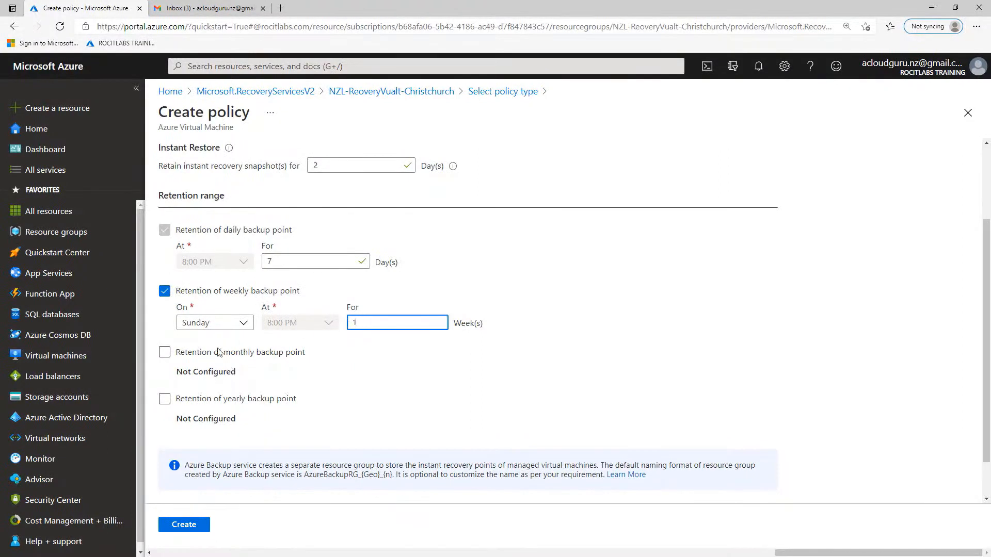
{"action": "left_click", "coordinate": [164, 355]}
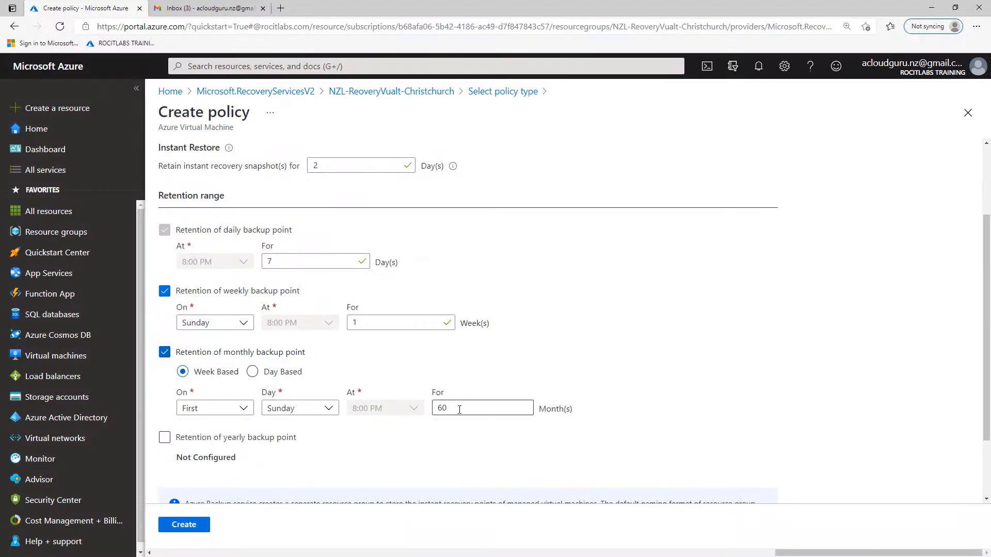
{"action": "left_click_drag", "start_coordinate": [454, 410], "coordinate": [431, 414]}
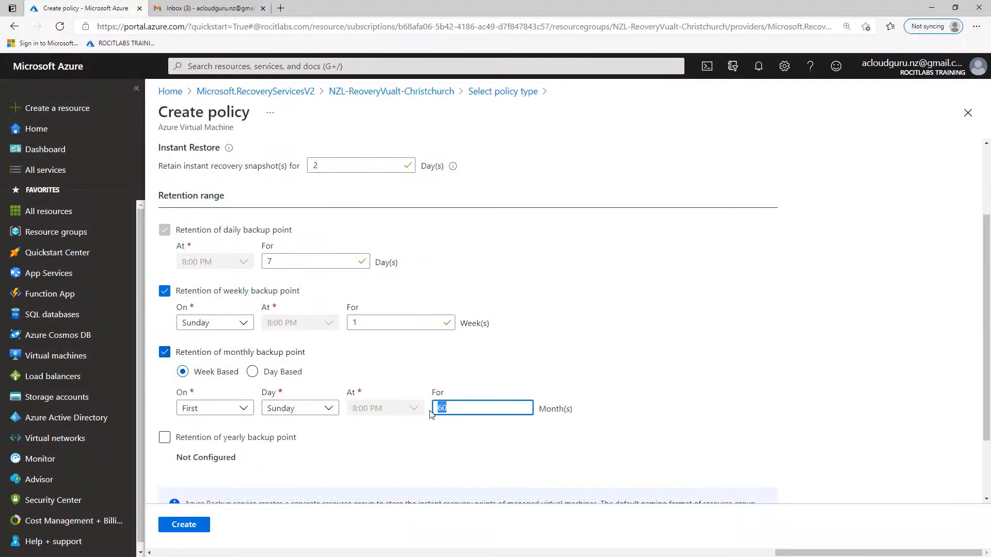
{"action": "type", "text": "32"}
{"action": "scroll", "coordinate": [289, 393], "scroll_direction": "down", "scroll_amount": 2}
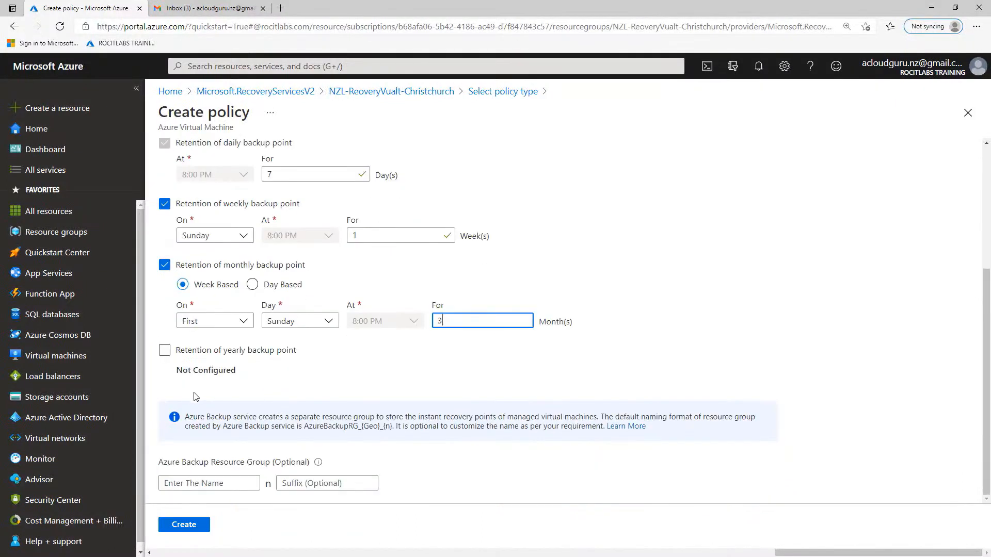
{"action": "left_click", "coordinate": [166, 353]}
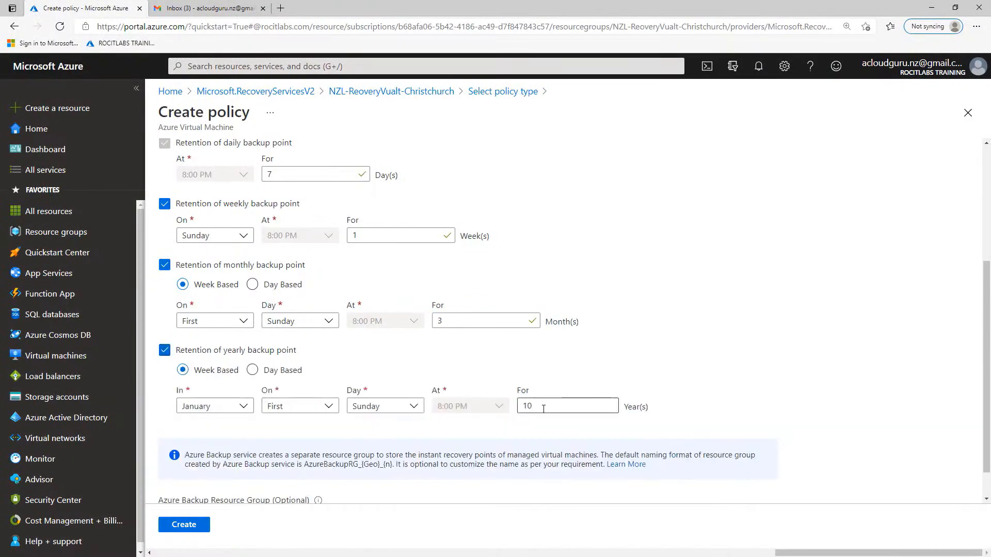
{"action": "left_click", "coordinate": [165, 350]}
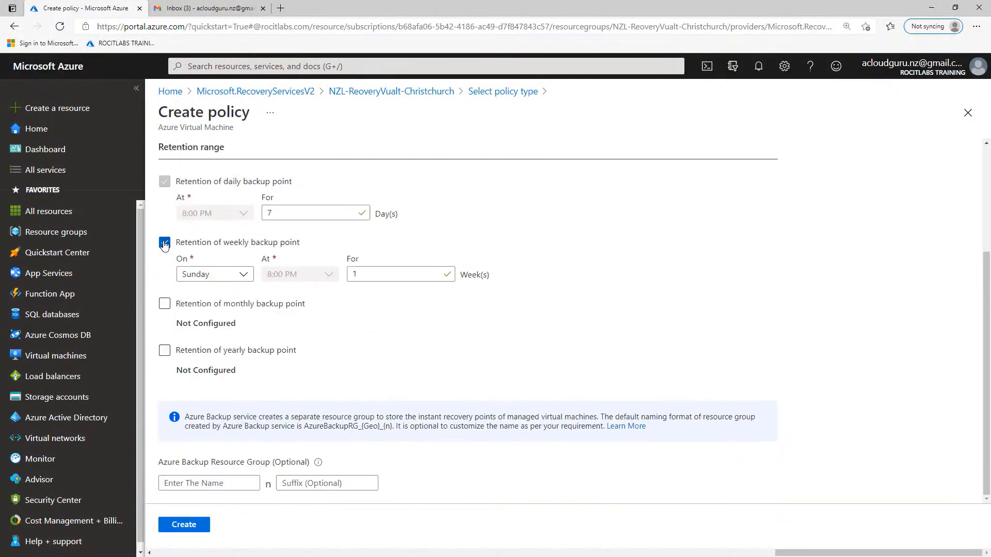
{"action": "left_click", "coordinate": [165, 243]}
- Create the backup policy, dismiss the deployment notification, and go to the vault resource
{"action": "left_click", "coordinate": [188, 524]}
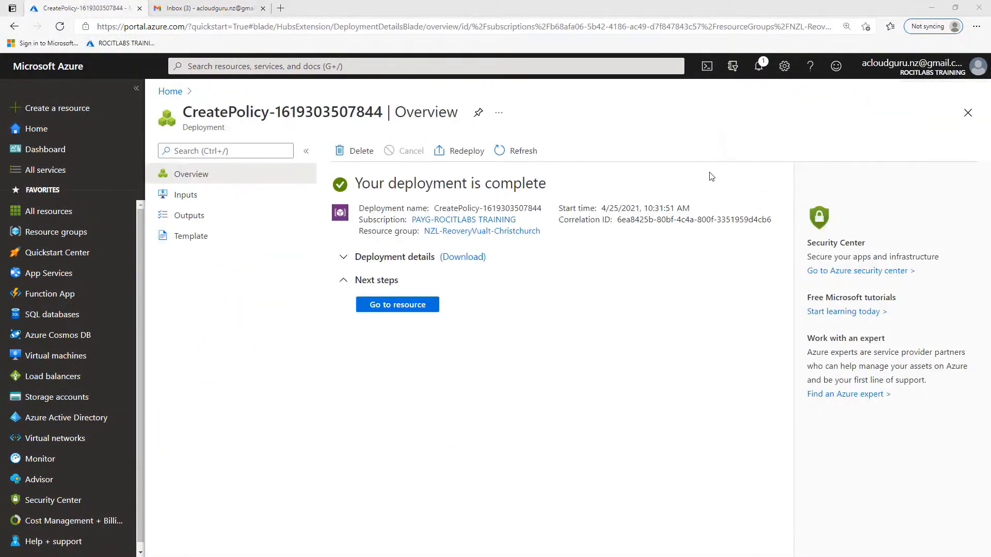
{"action": "left_click", "coordinate": [767, 70]}
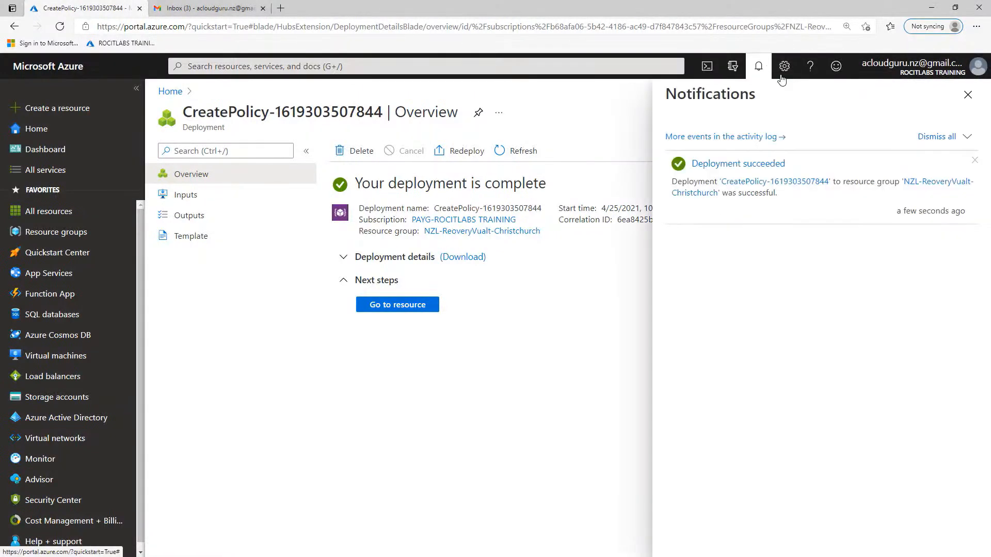
{"action": "left_click", "coordinate": [947, 137]}
{"action": "left_click", "coordinate": [420, 306]}
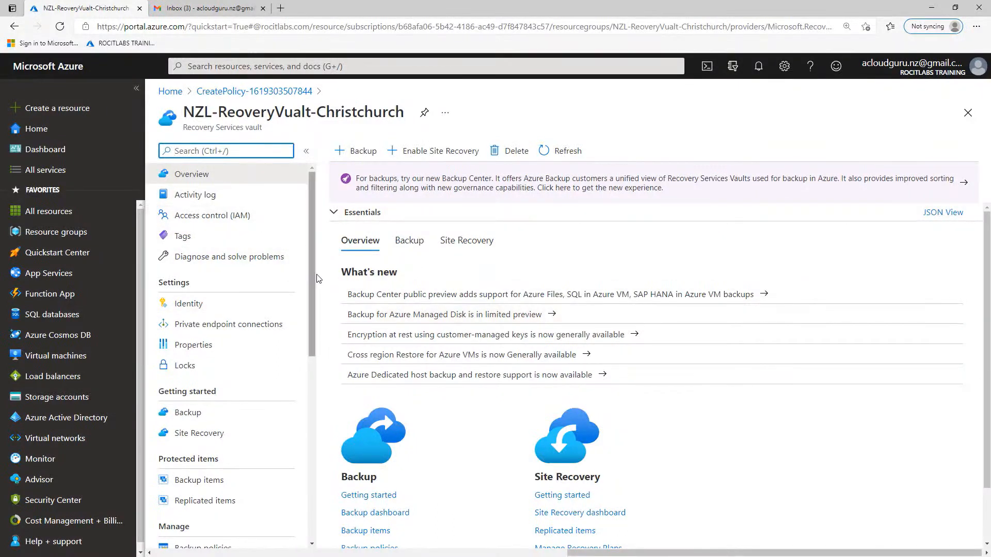
- Start configuring backup for Azure virtual machines in the vault and select the DailyBackup-Pol-Christchurch policy
{"action": "left_click_drag", "start_coordinate": [313, 281], "coordinate": [312, 459]}
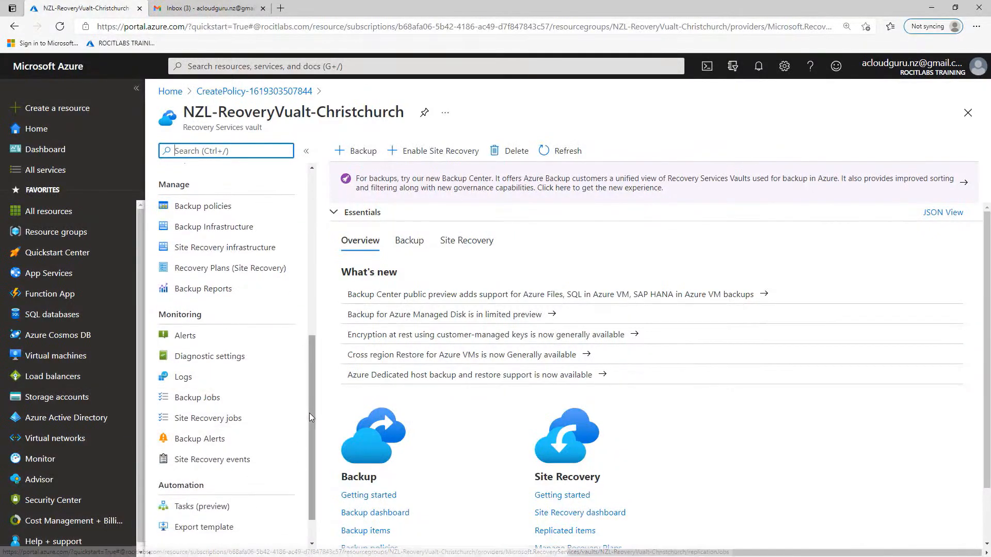
{"action": "left_click_drag", "start_coordinate": [313, 417], "coordinate": [315, 316]}
{"action": "left_click", "coordinate": [190, 289]}
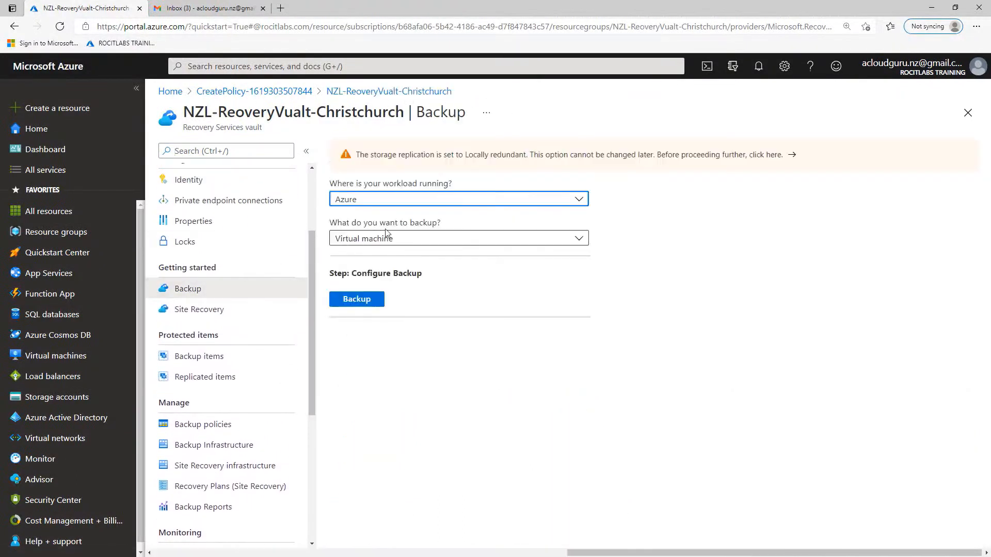
{"action": "left_click", "coordinate": [349, 300]}
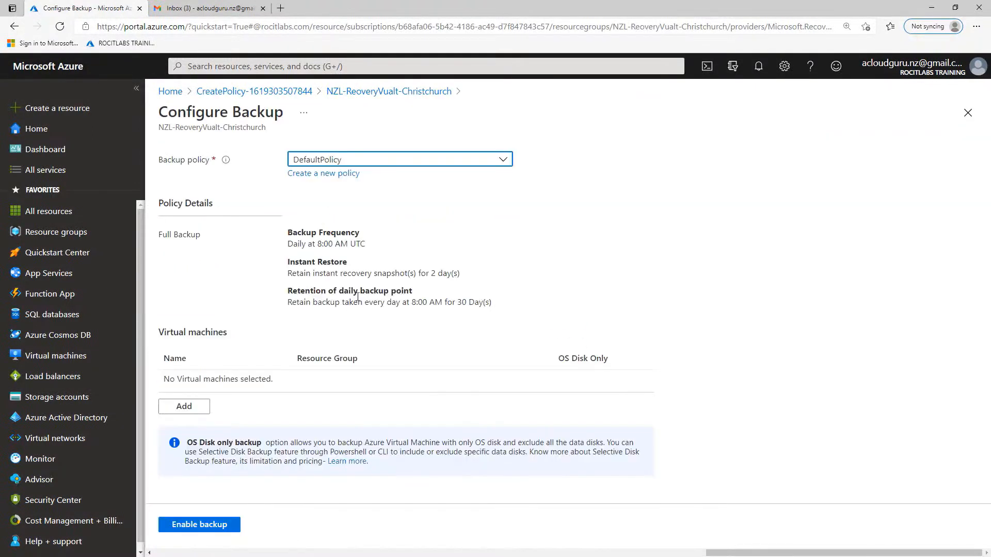
{"action": "left_click", "coordinate": [393, 160]}
{"action": "left_click", "coordinate": [386, 201]}
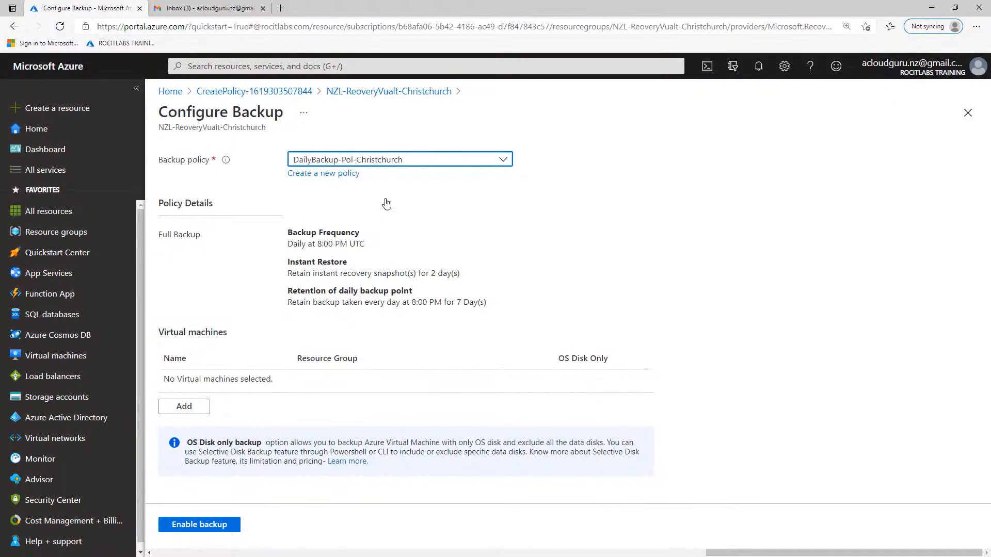
- Add the virtual machine WIN-SRV-NZL01 to the backup configuration and enable its backup
{"action": "left_click", "coordinate": [185, 408]}
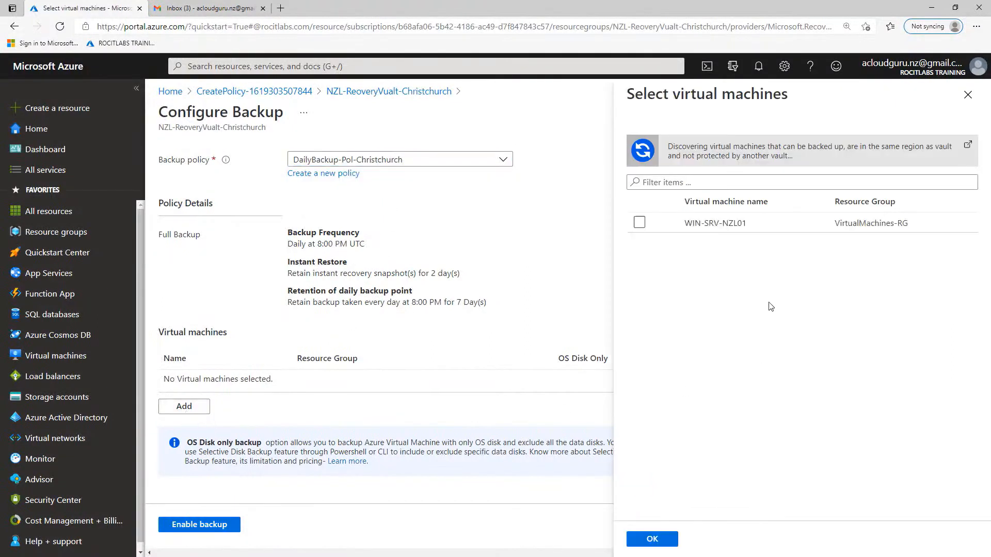
{"action": "left_click", "coordinate": [640, 223]}
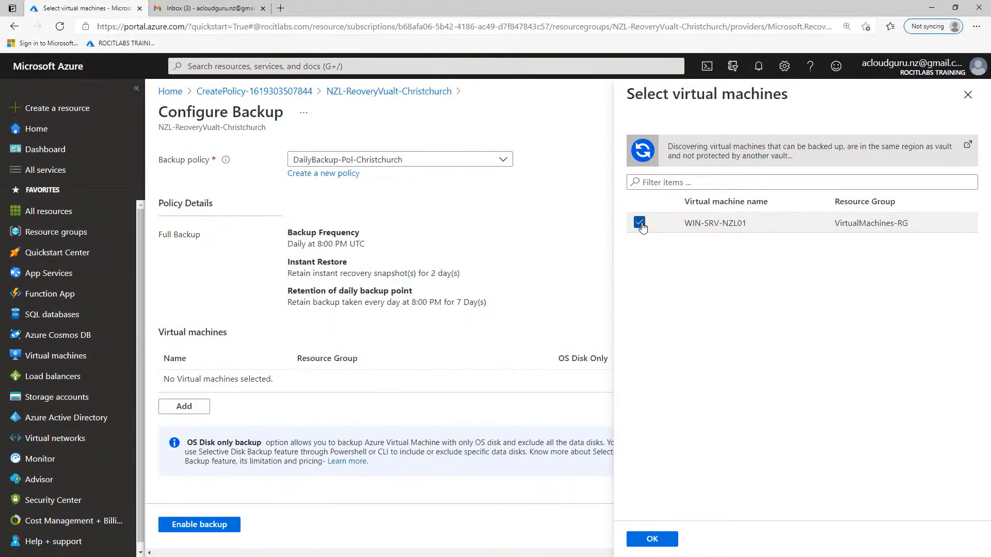
{"action": "left_click", "coordinate": [660, 544]}
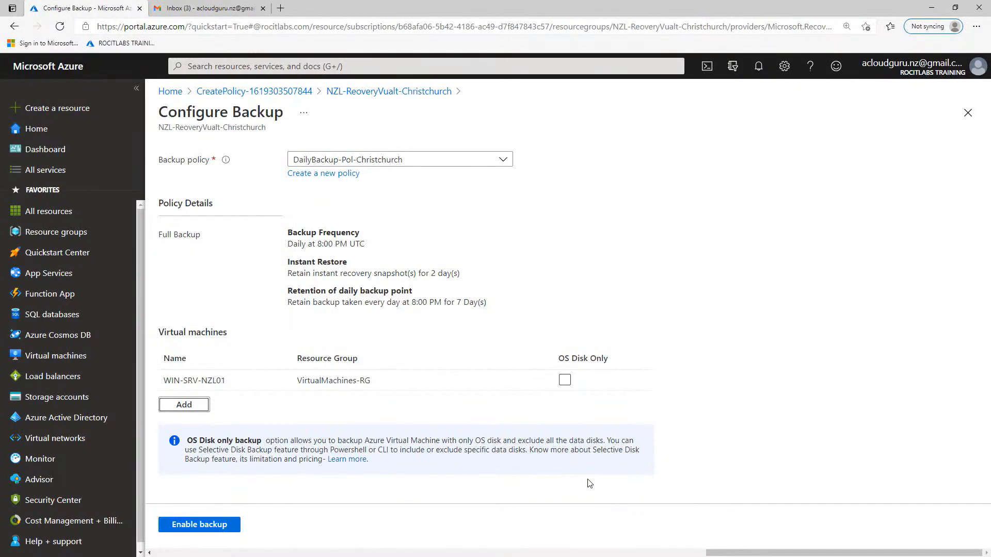
{"action": "left_click", "coordinate": [212, 530]}
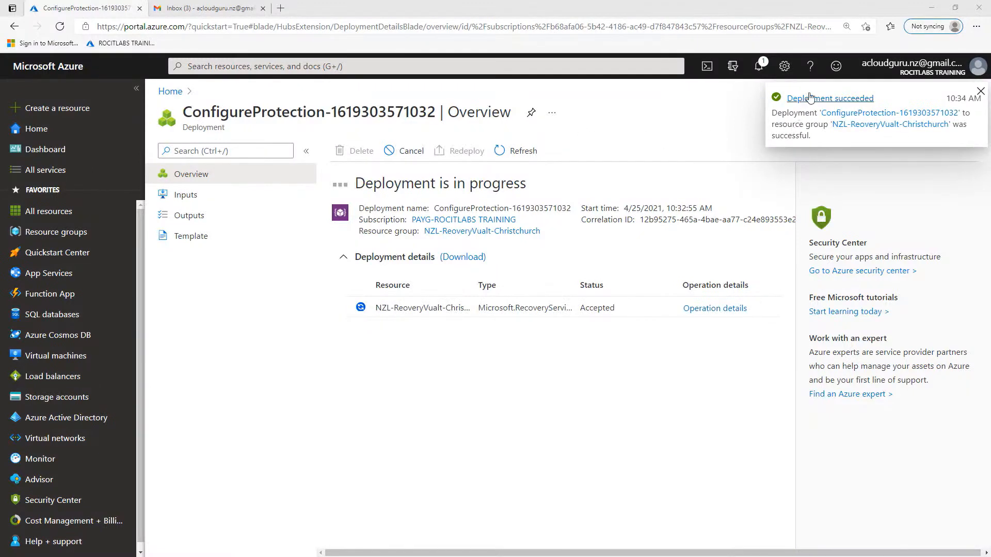
- Dismiss the deployment notification and open WIN-SRV-NZL01 from the vault's Azure Virtual Machine backup items
{"action": "left_click", "coordinate": [761, 71]}
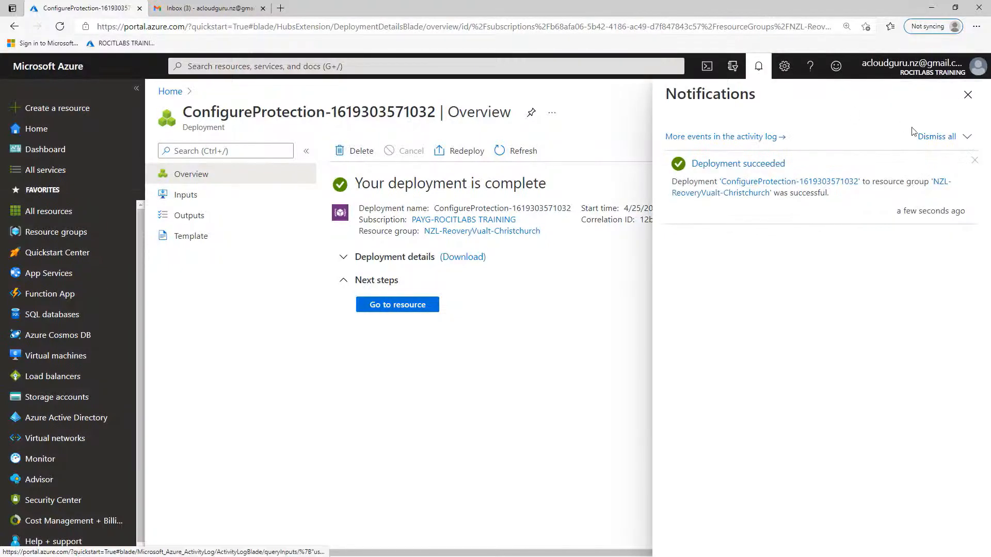
{"action": "left_click", "coordinate": [944, 136]}
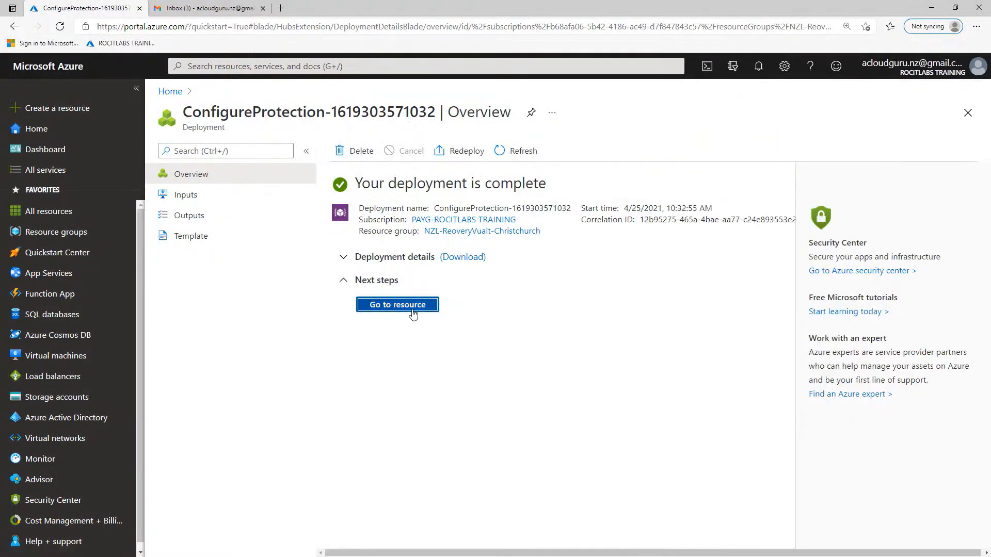
{"action": "left_click", "coordinate": [396, 304]}
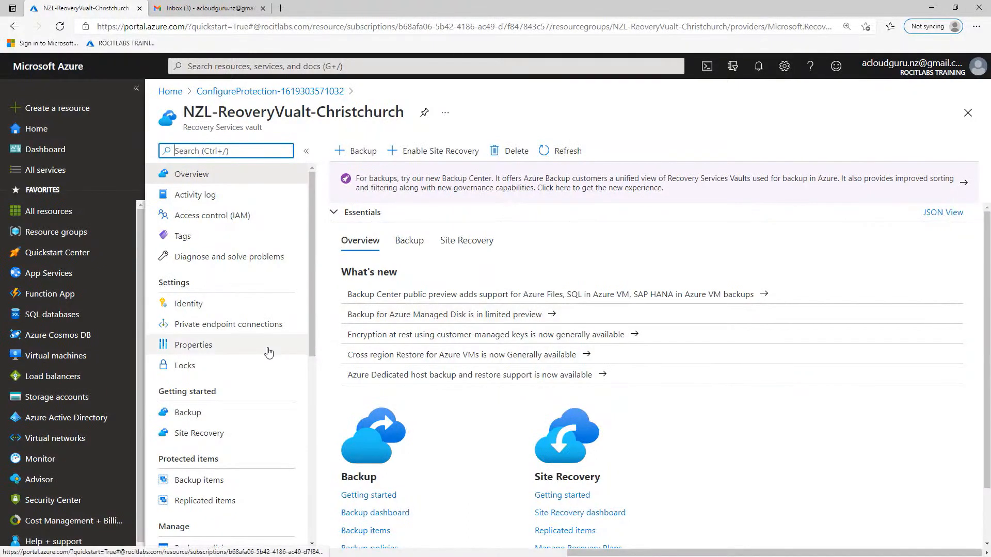
{"action": "left_click", "coordinate": [196, 481]}
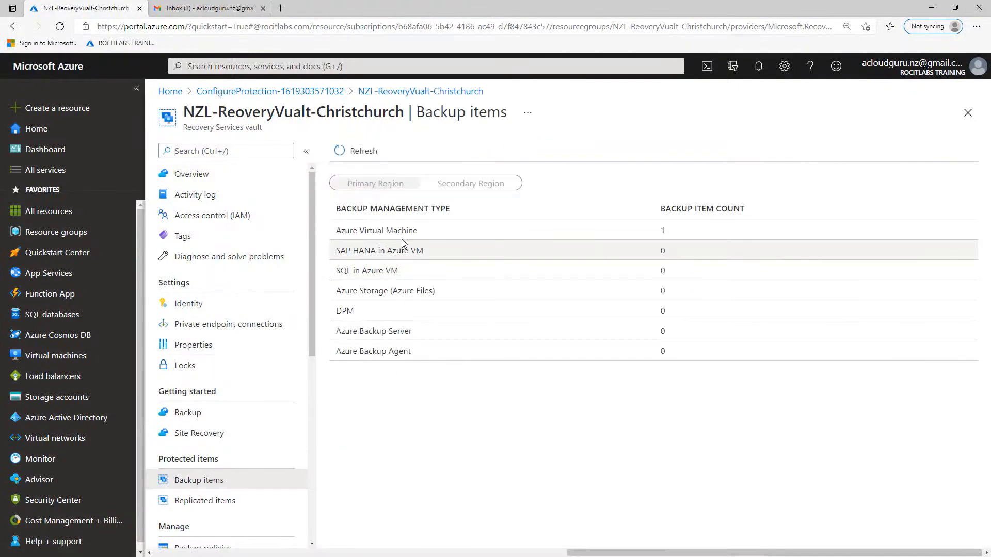
{"action": "left_click", "coordinate": [410, 229]}
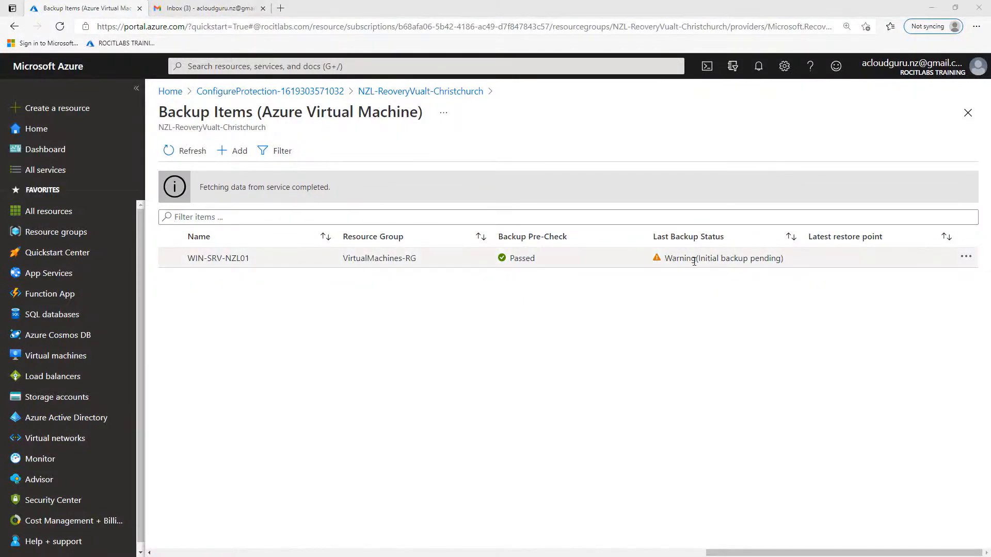
{"action": "left_click", "coordinate": [461, 258]}
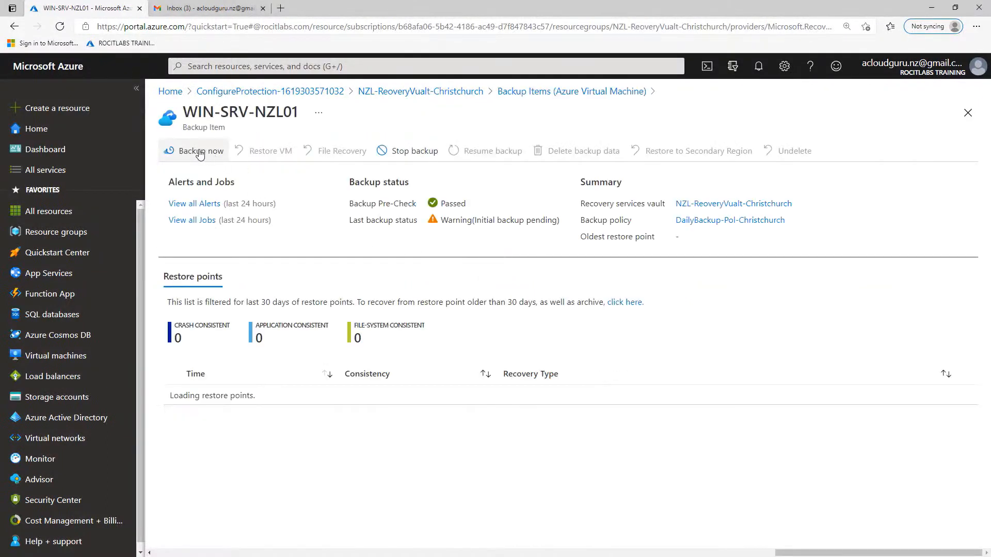
- Run an on-demand backup of WIN-SRV-NZL01 retained till 05/25/2021 and dismiss the notification
{"action": "left_click", "coordinate": [199, 152]}
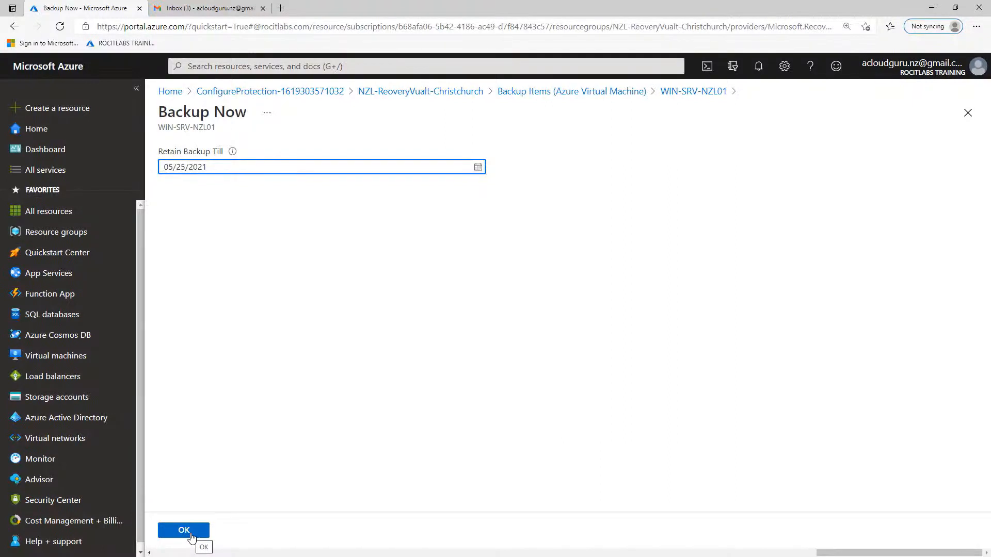
{"action": "left_click", "coordinate": [191, 536]}
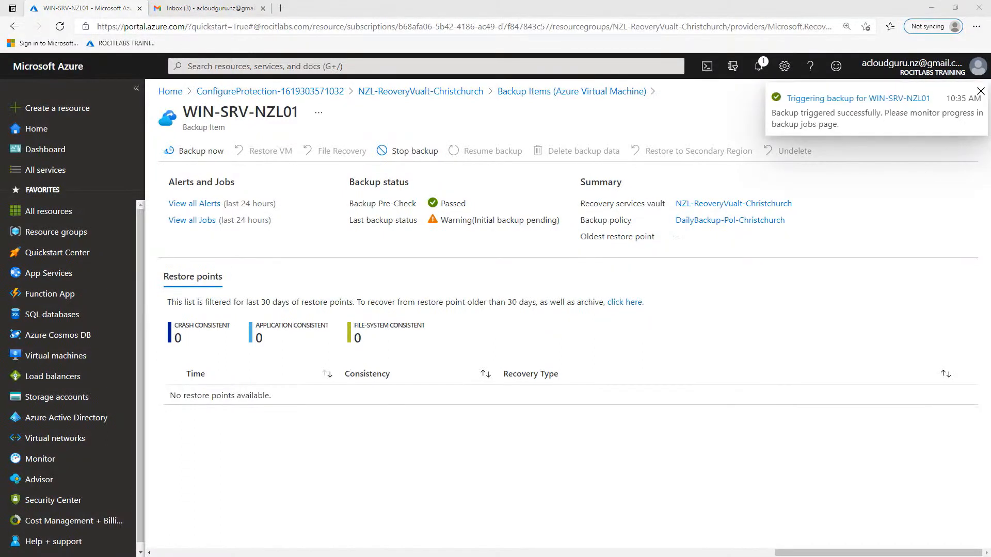
{"action": "left_click", "coordinate": [760, 66]}
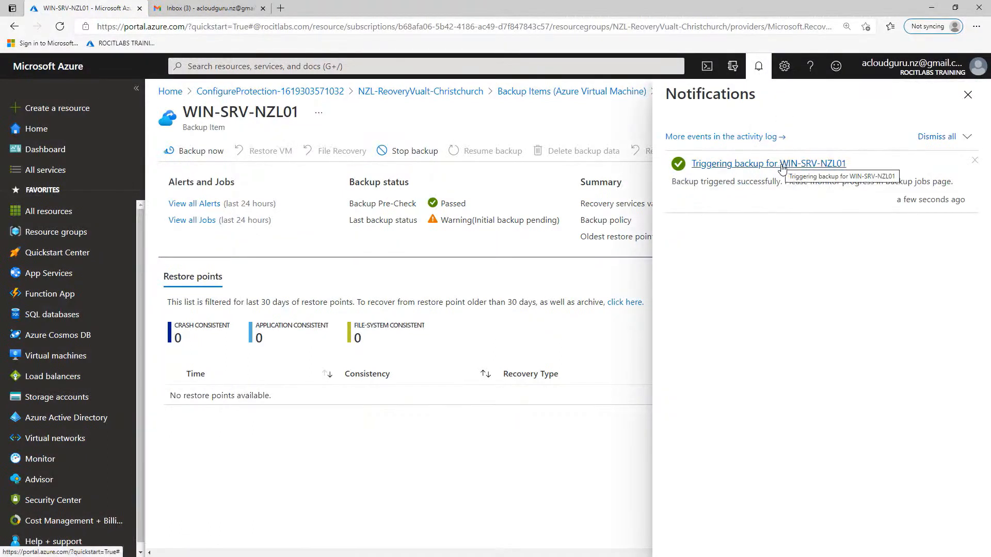
{"action": "left_click", "coordinate": [937, 137]}
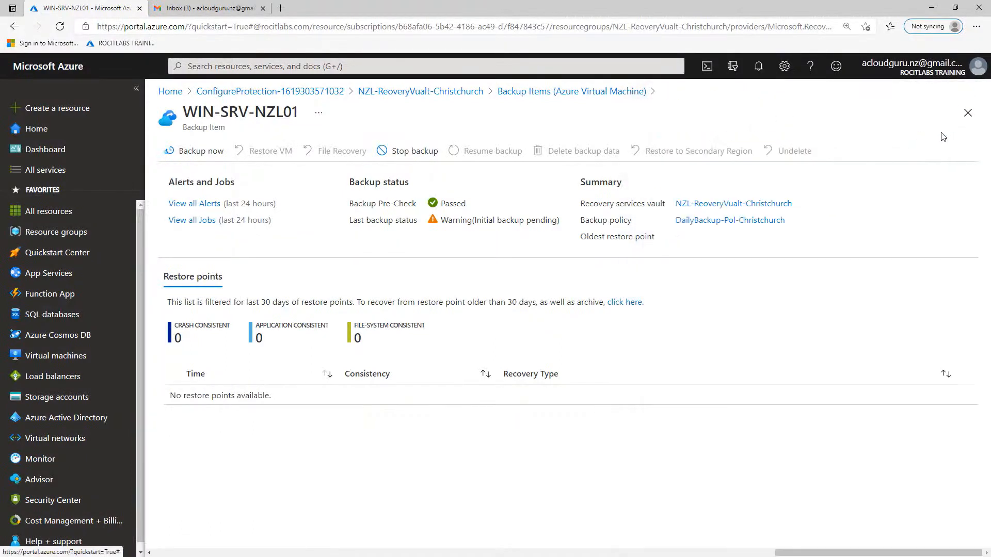
- Refresh the vault's backup jobs and open the details of the win-srv-nzl01 Backup job to examine its sub-tasks
{"action": "left_click", "coordinate": [410, 93]}
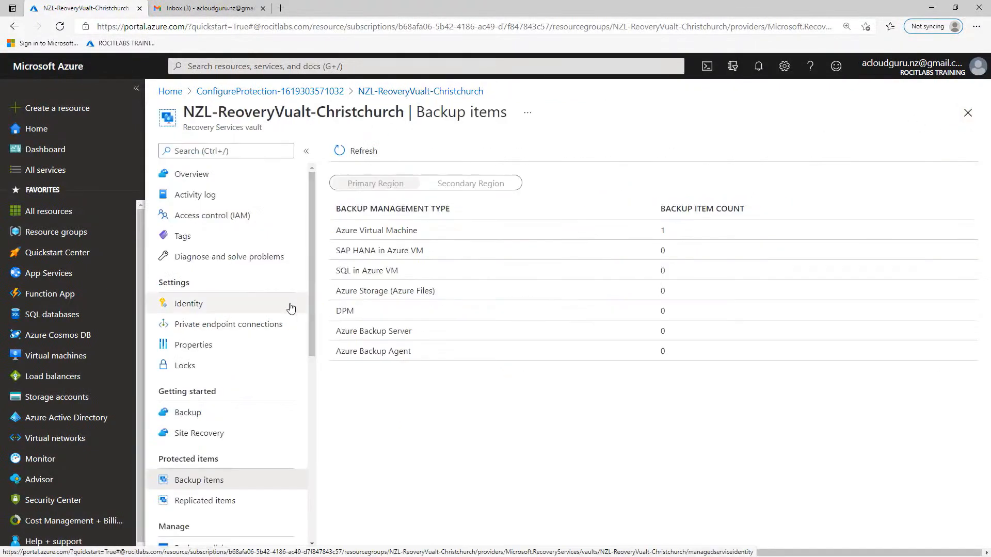
{"action": "scroll", "coordinate": [270, 314], "scroll_direction": "down", "scroll_amount": 6}
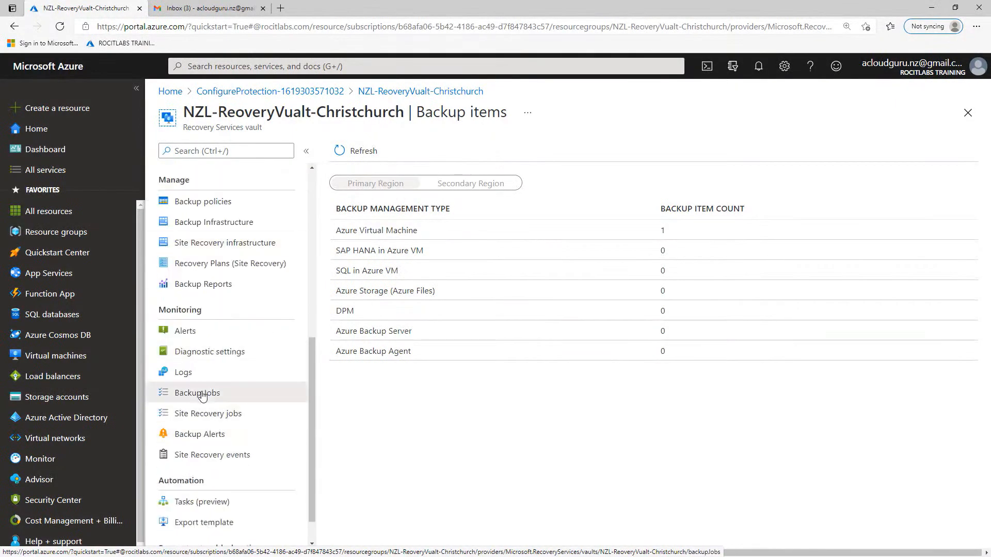
{"action": "left_click", "coordinate": [202, 394]}
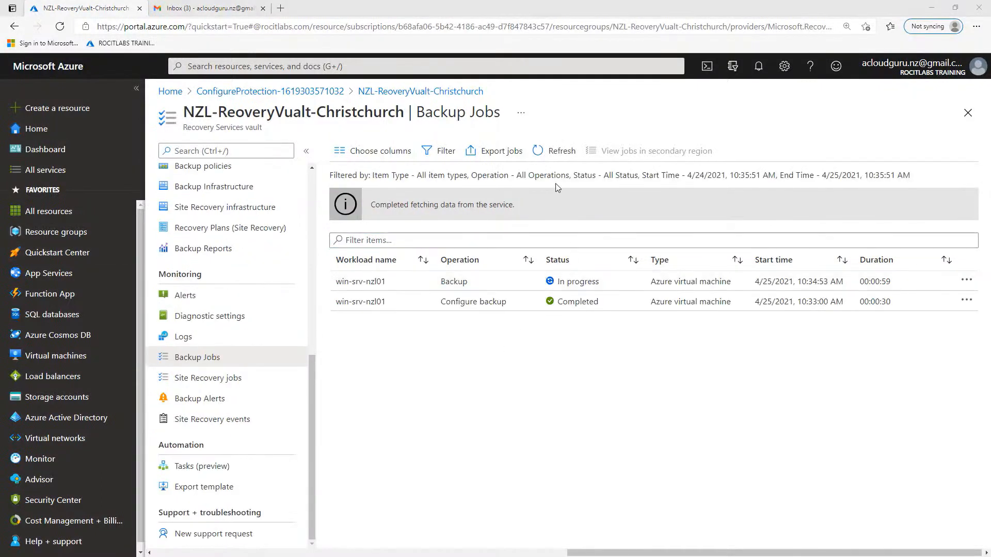
{"action": "left_click", "coordinate": [555, 154]}
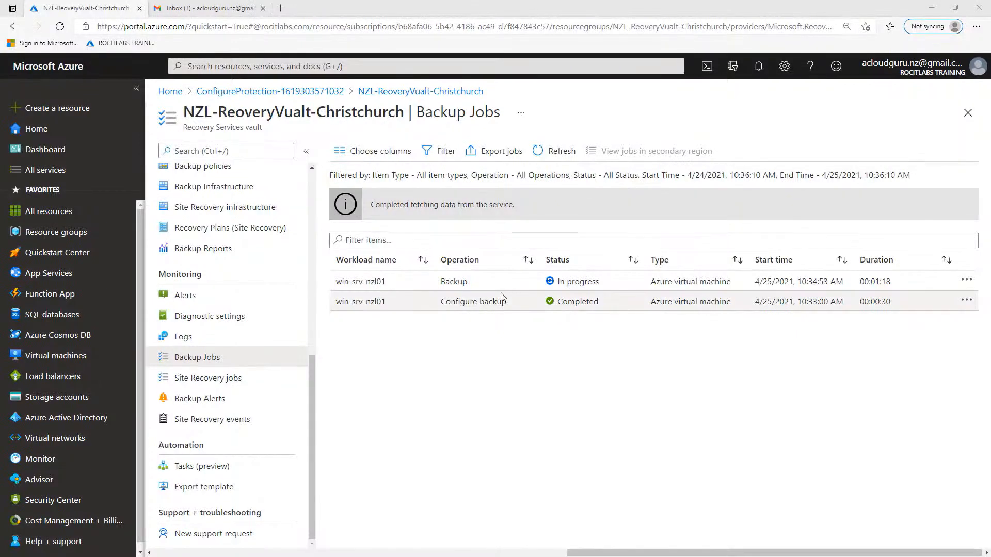
{"action": "left_click", "coordinate": [493, 284]}
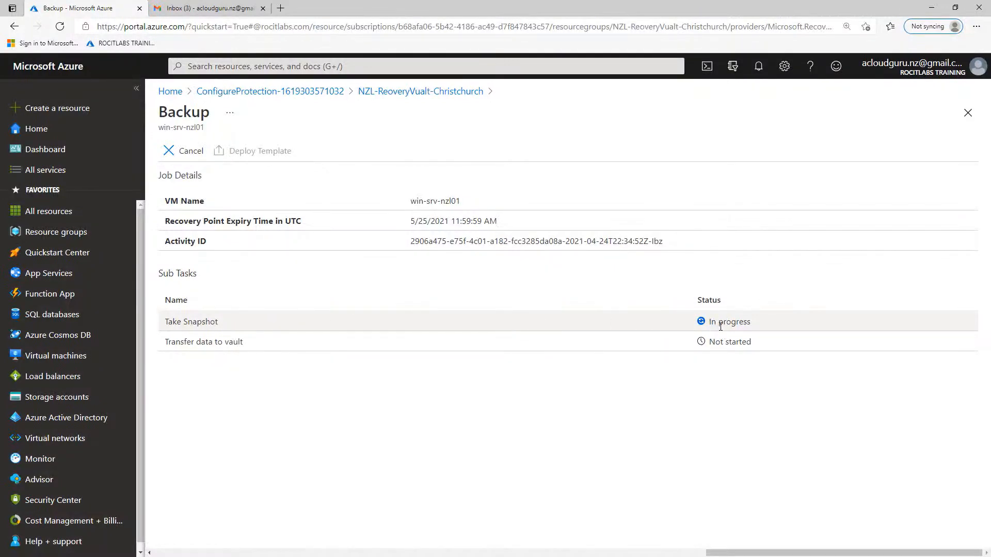
- Open WIN-SRV-NZL02 from the Azure Virtual Machine backup items of the NZ-ReoveryVualt-Auckland vault
{"action": "left_click", "coordinate": [200, 66]}
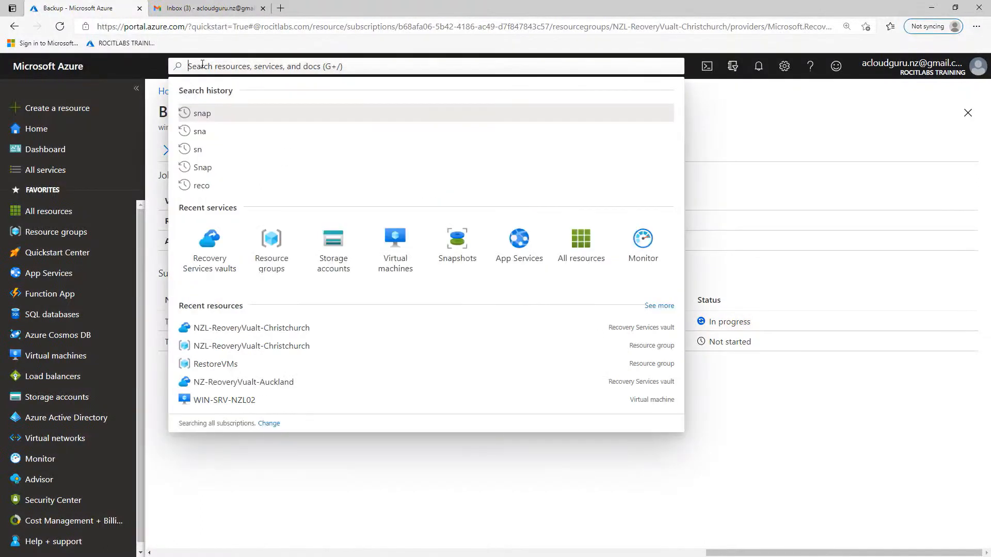
{"action": "left_click", "coordinate": [211, 254]}
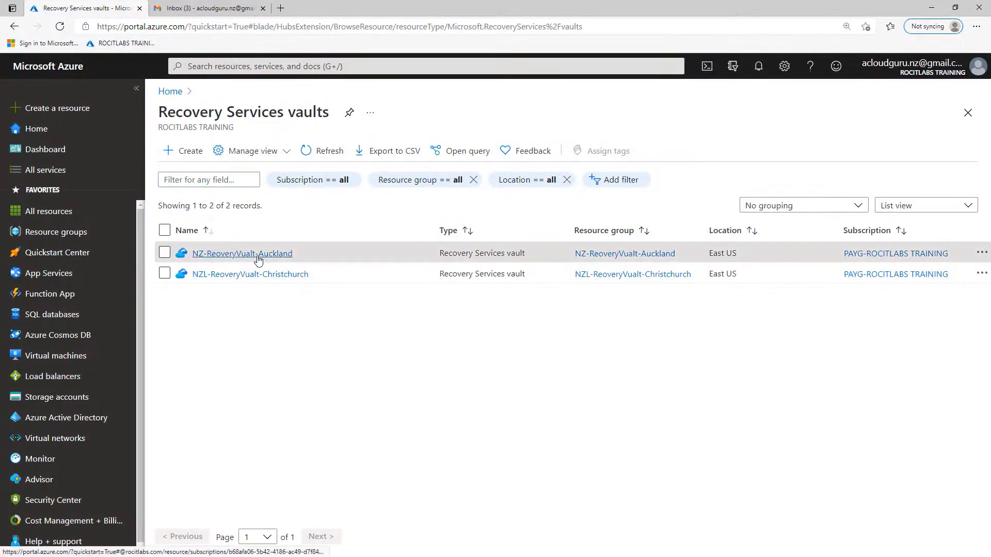
{"action": "left_click", "coordinate": [258, 255]}
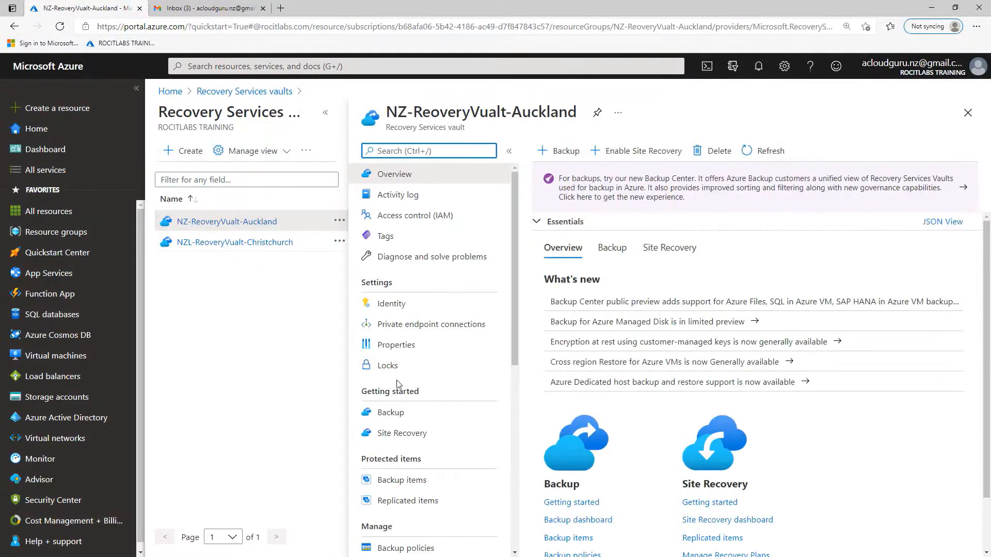
{"action": "scroll", "coordinate": [397, 383], "scroll_direction": "down", "scroll_amount": 2}
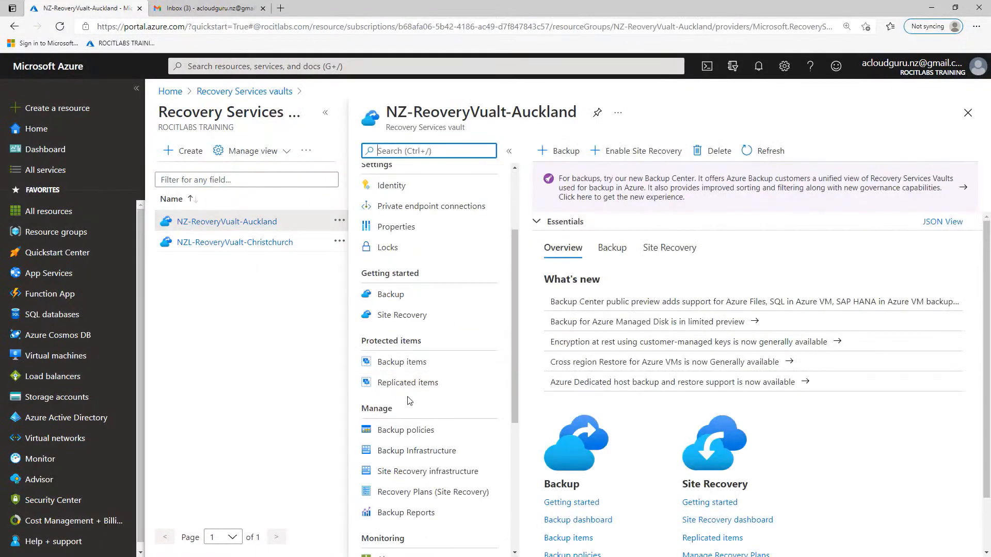
{"action": "left_click", "coordinate": [402, 363]}
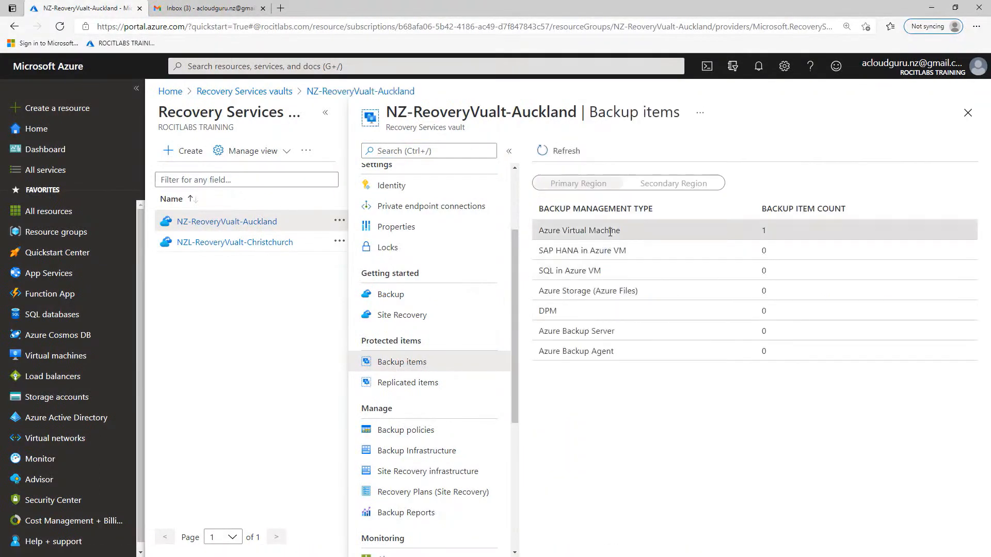
{"action": "left_click", "coordinate": [610, 232]}
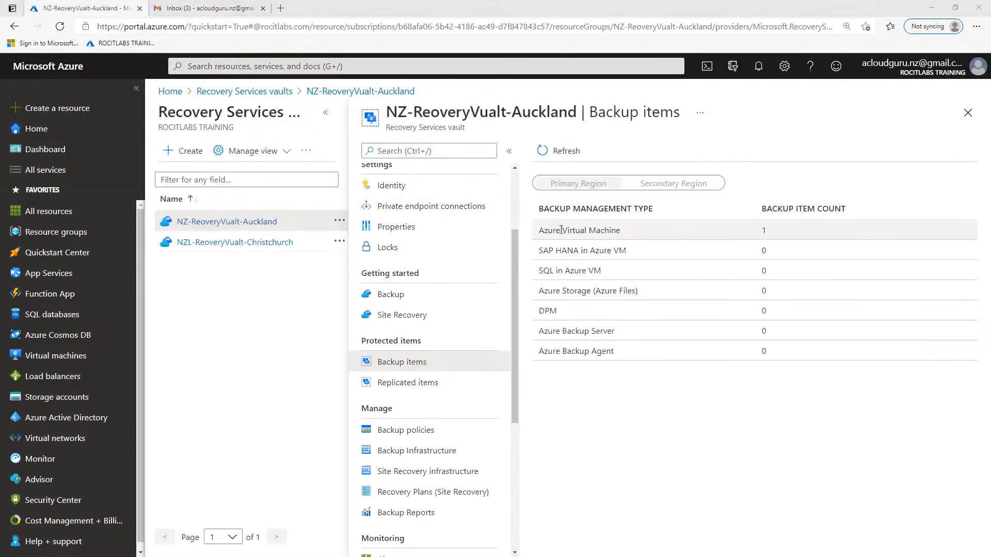
{"action": "left_click", "coordinate": [593, 232]}
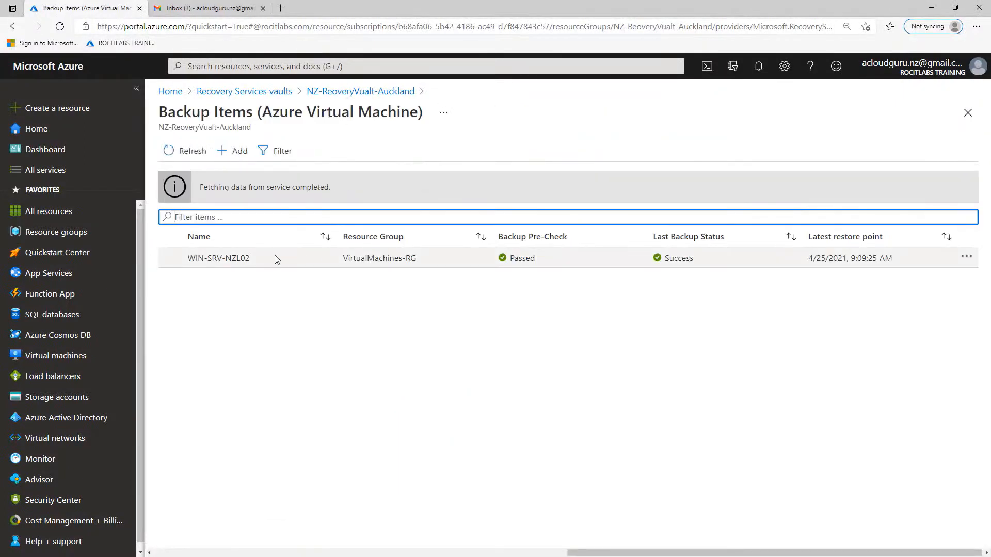
{"action": "left_click", "coordinate": [393, 258]}
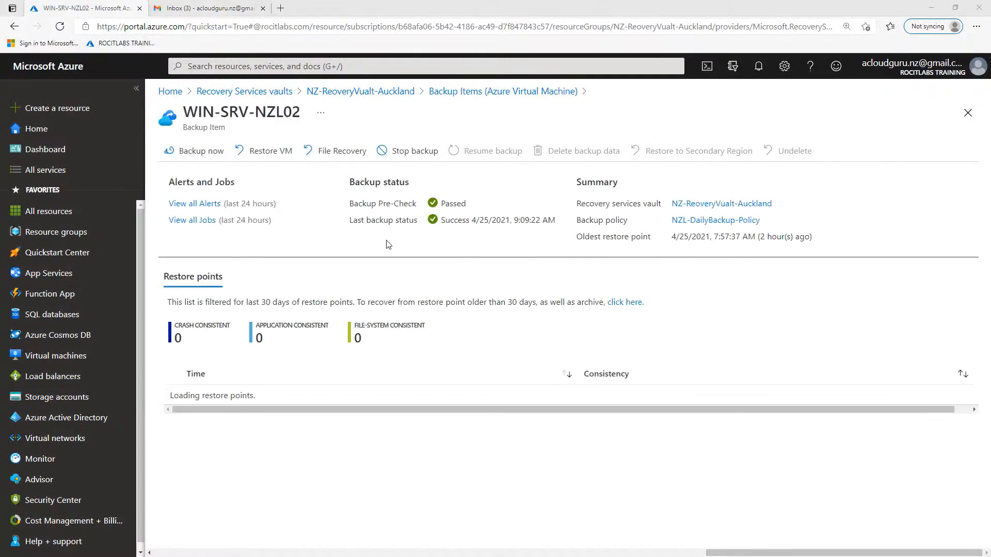
- Examine the backup data options for stopping the backup of WIN-SRV-NZL02 and return to its backup item
{"action": "left_click", "coordinate": [404, 152]}
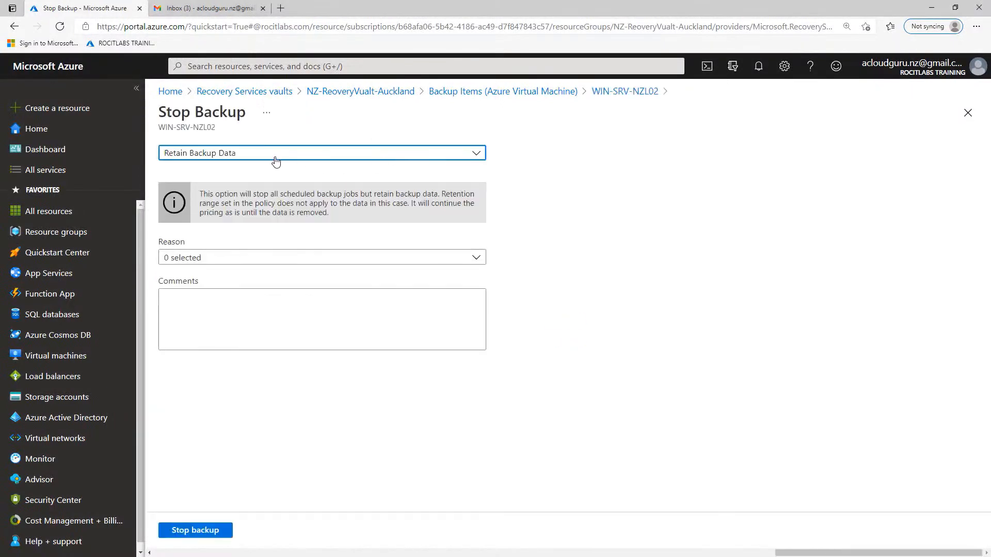
{"action": "left_click", "coordinate": [276, 160]}
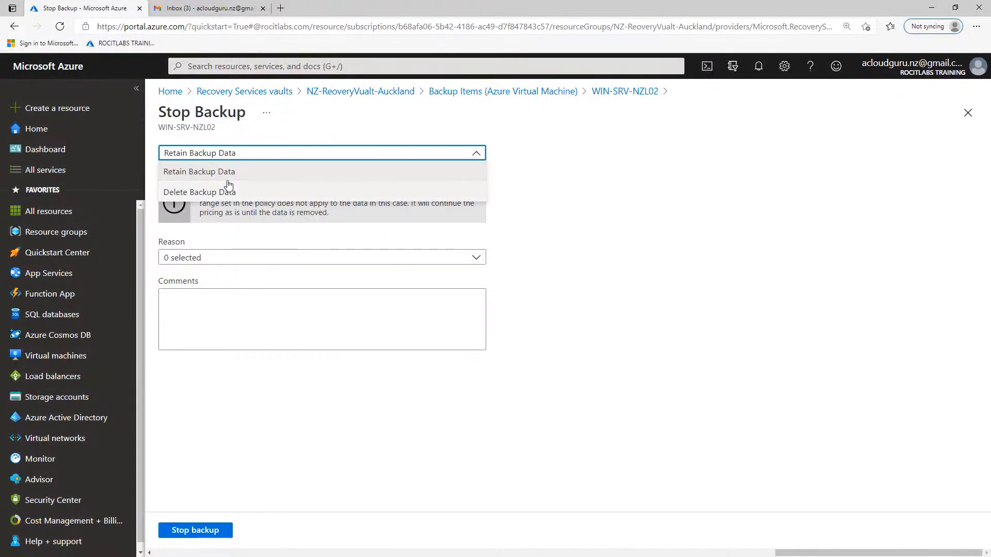
{"action": "left_click", "coordinate": [458, 93]}
{"action": "left_click", "coordinate": [333, 259]}
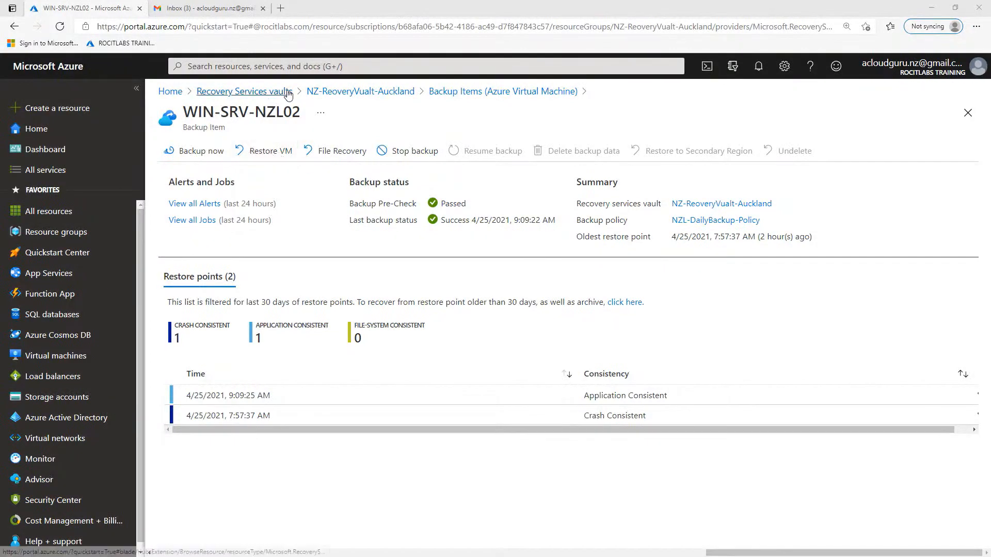
- Open the most recent win-srv-nzl02 Backup job from the Auckland vault's backup jobs to examine its sub-tasks
{"action": "left_click", "coordinate": [355, 92]}
{"action": "scroll", "coordinate": [459, 449], "scroll_direction": "down", "scroll_amount": 3}
{"action": "left_click", "coordinate": [414, 450]}
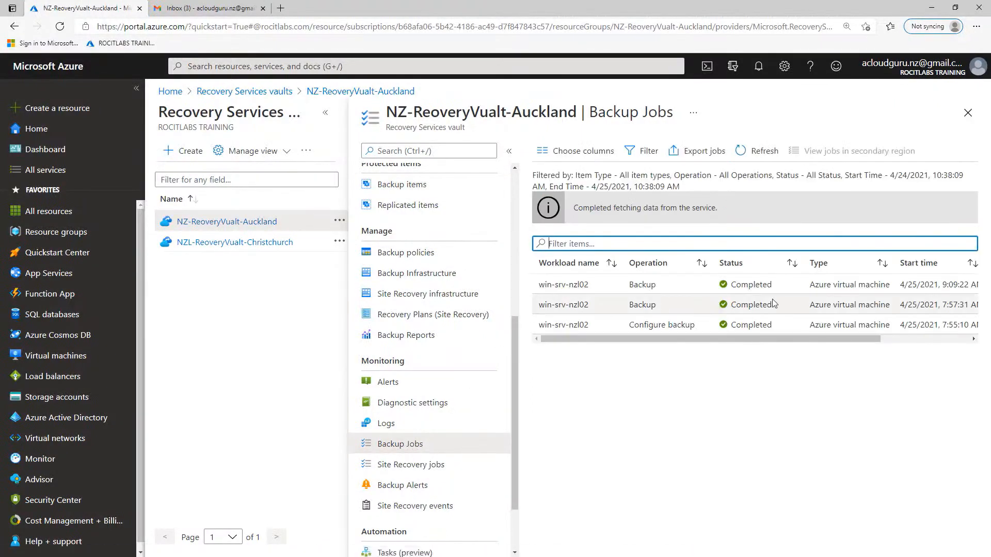
{"action": "left_click", "coordinate": [646, 285]}
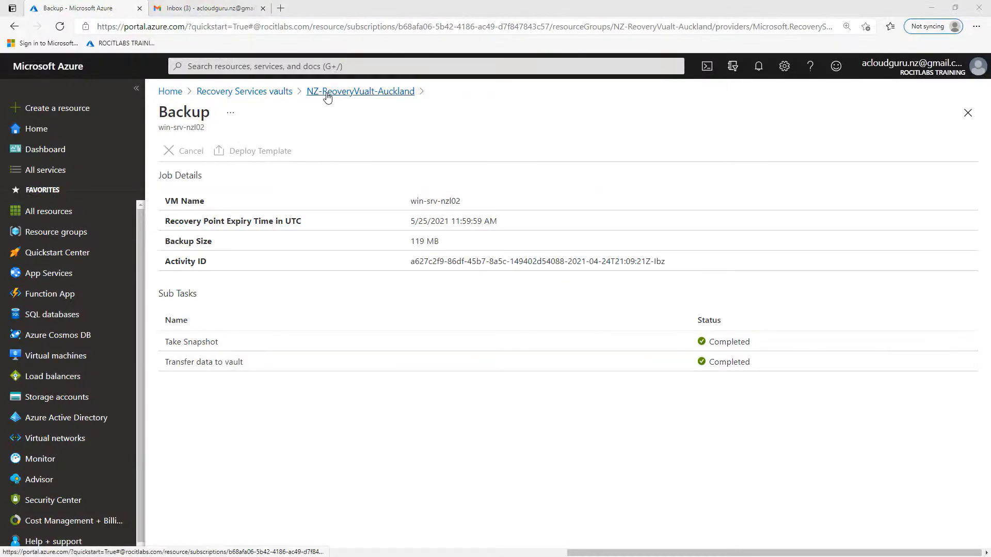
- Go back through the Recovery Services vaults to the WIN-SRV-NZL02 backup item in NZ-ReoveryVualt-Auckland
{"action": "left_click", "coordinate": [270, 94]}
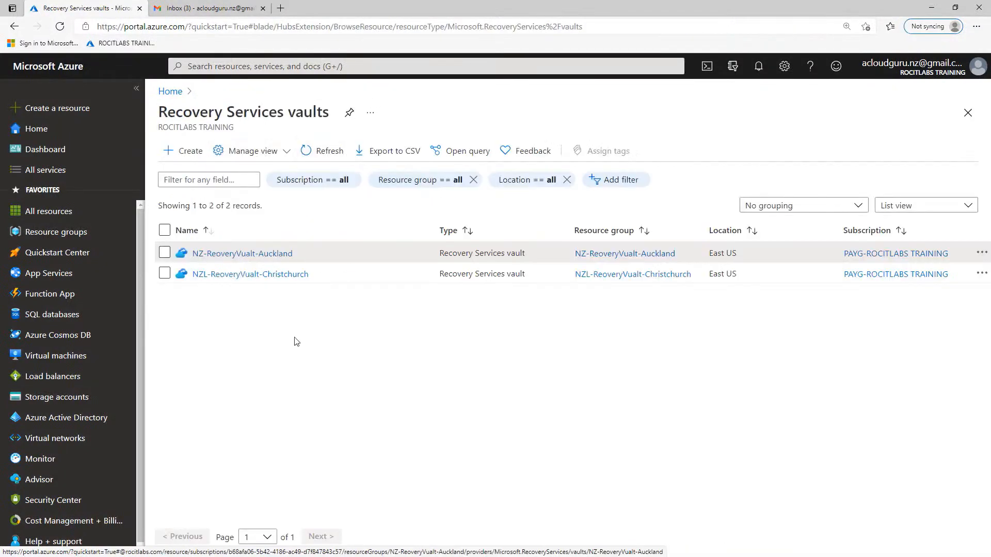
{"action": "left_click", "coordinate": [260, 256]}
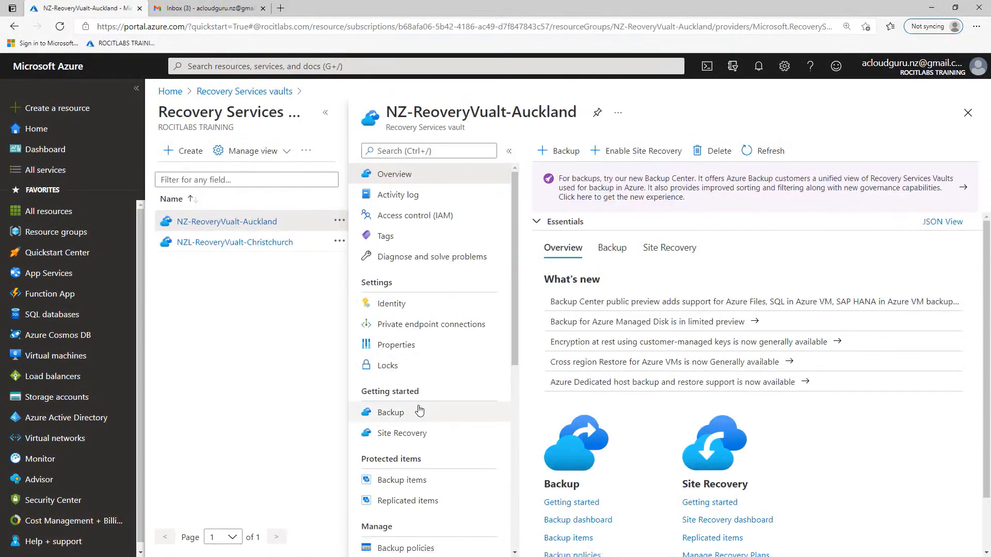
{"action": "left_click", "coordinate": [409, 483]}
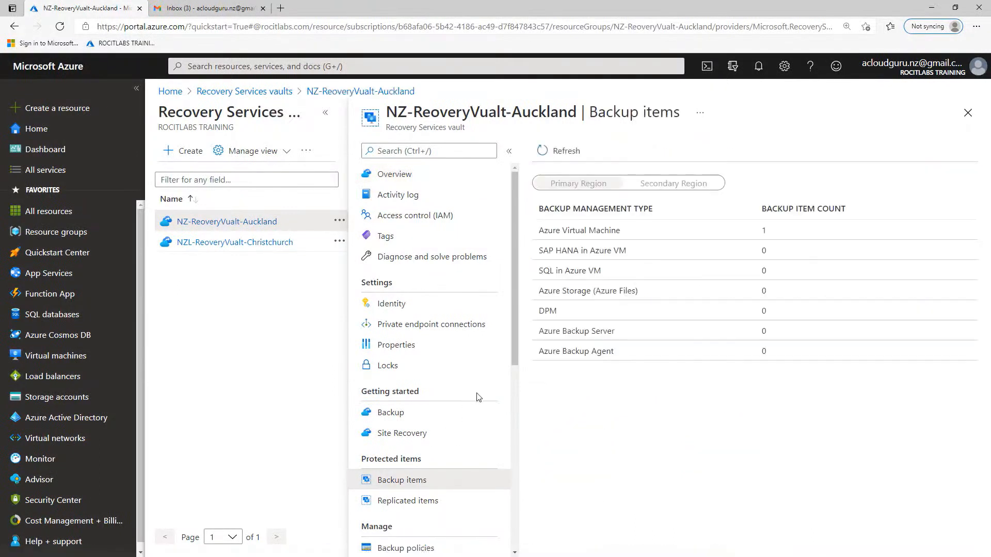
{"action": "left_click", "coordinate": [585, 231]}
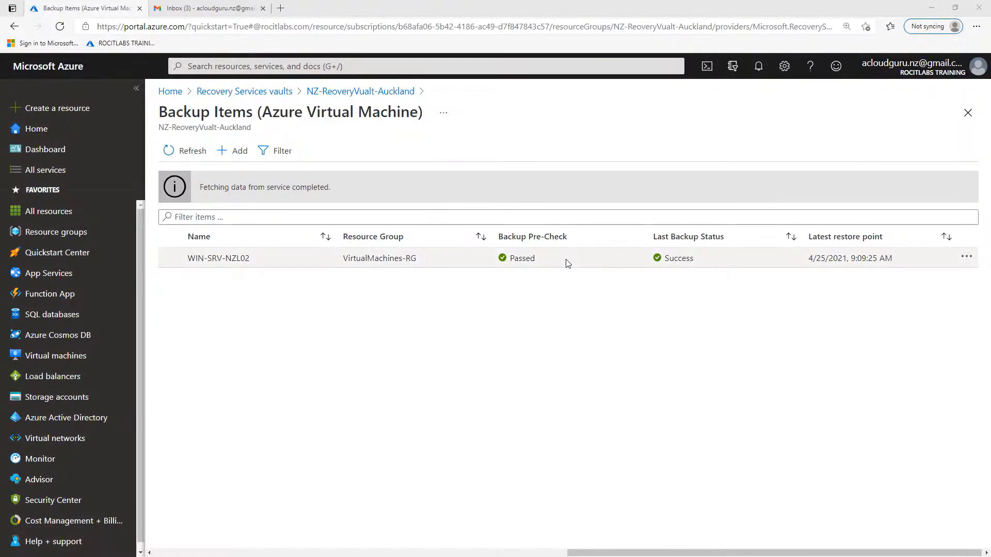
{"action": "left_click", "coordinate": [568, 264]}
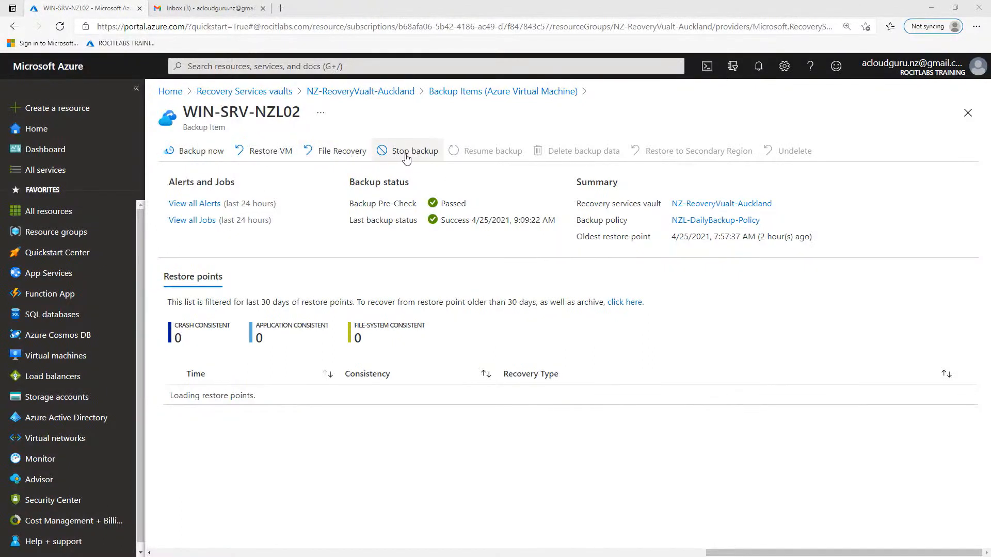
- Begin a VM restore of WIN-SRV-NZL02 using the application-consistent restore point of 4/25/2021, 9:09:25 AM
{"action": "left_click", "coordinate": [269, 156]}
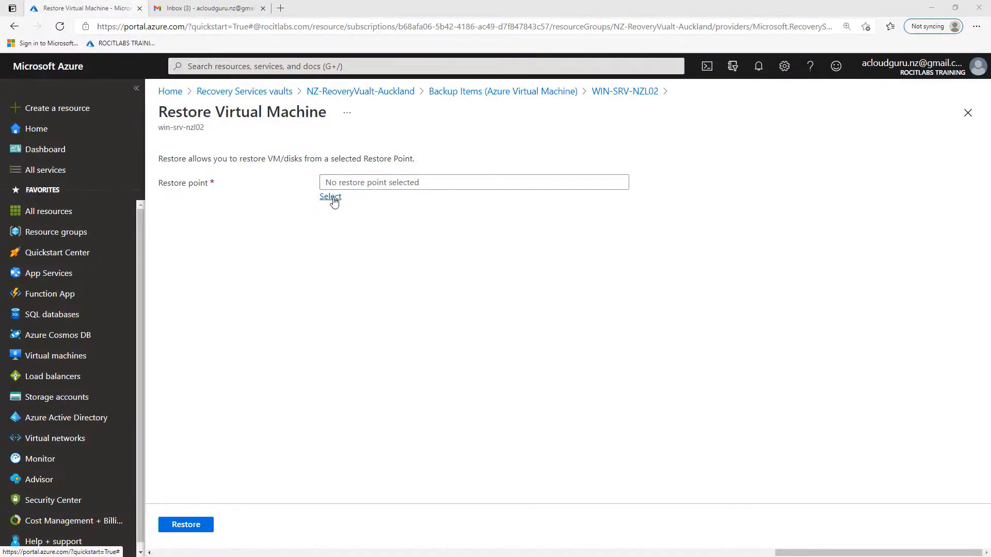
{"action": "left_click", "coordinate": [333, 199]}
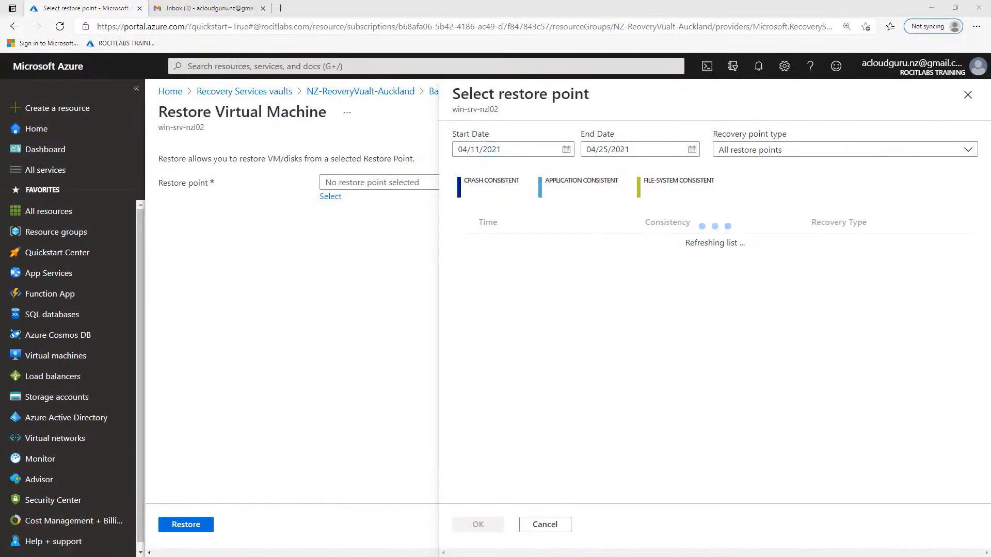
{"action": "left_click", "coordinate": [533, 244]}
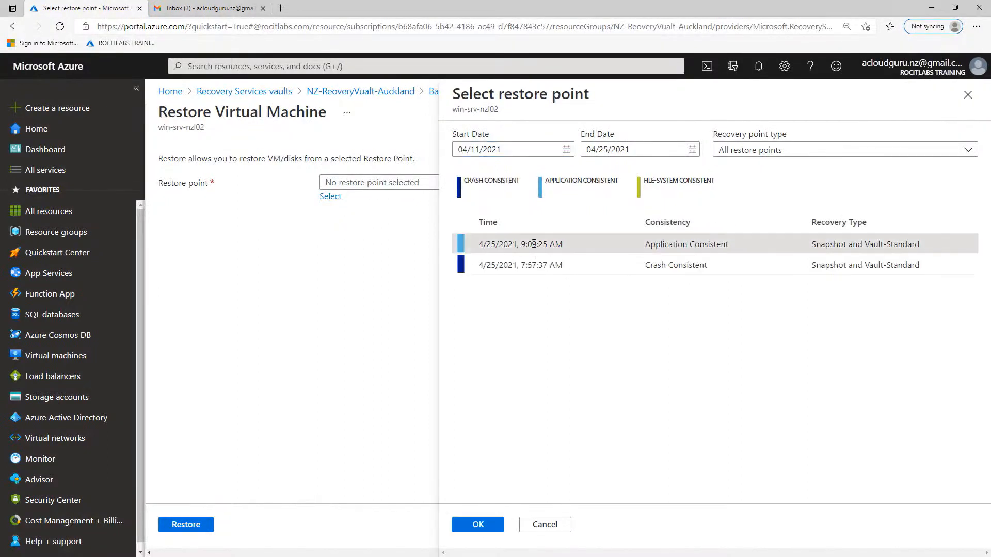
{"action": "left_click", "coordinate": [480, 526]}
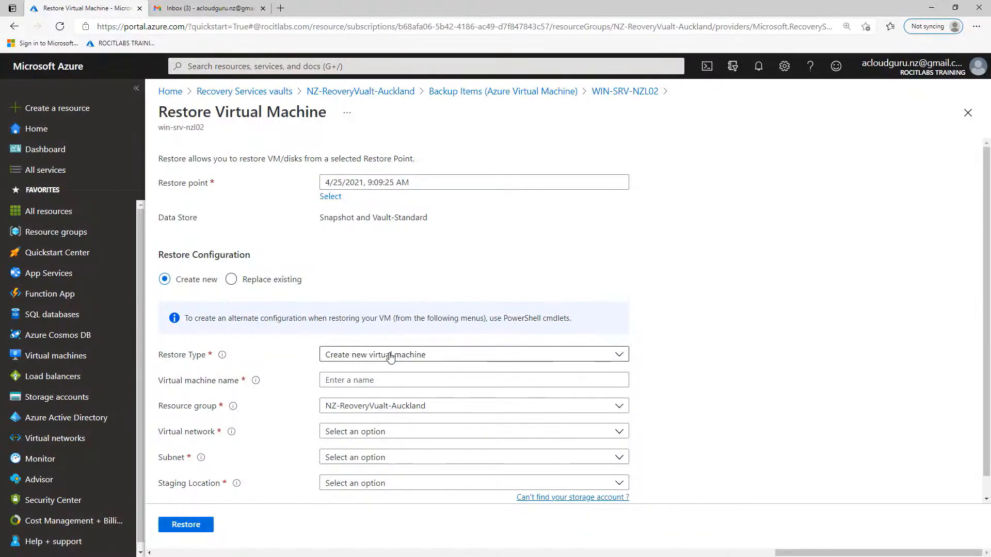
- Name the new virtual machine NZL-SRV-03 and assign it to the RestoreVMs resource group
{"action": "left_click", "coordinate": [366, 380]}
{"action": "type", "text": "NZL"}
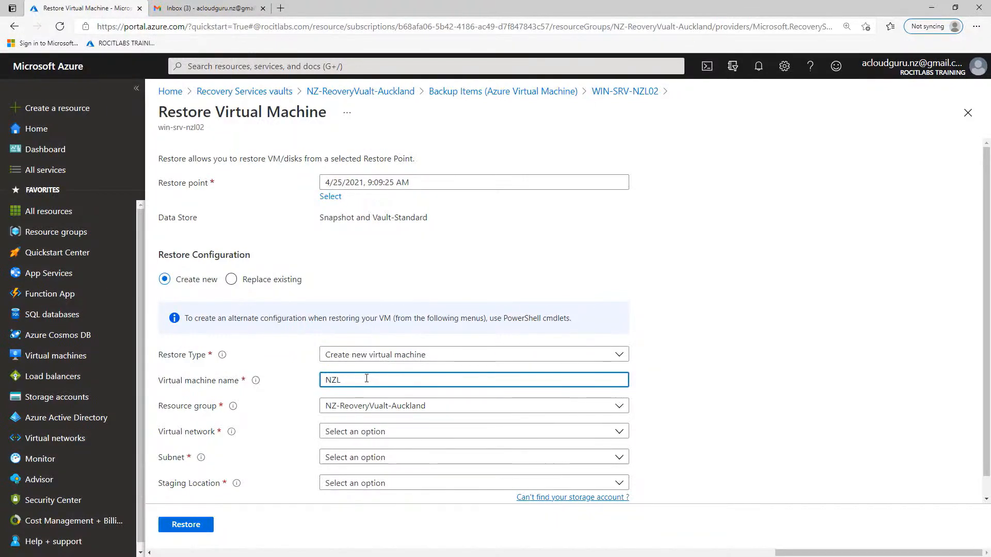
{"action": "type", "text": "-SRV-03"}
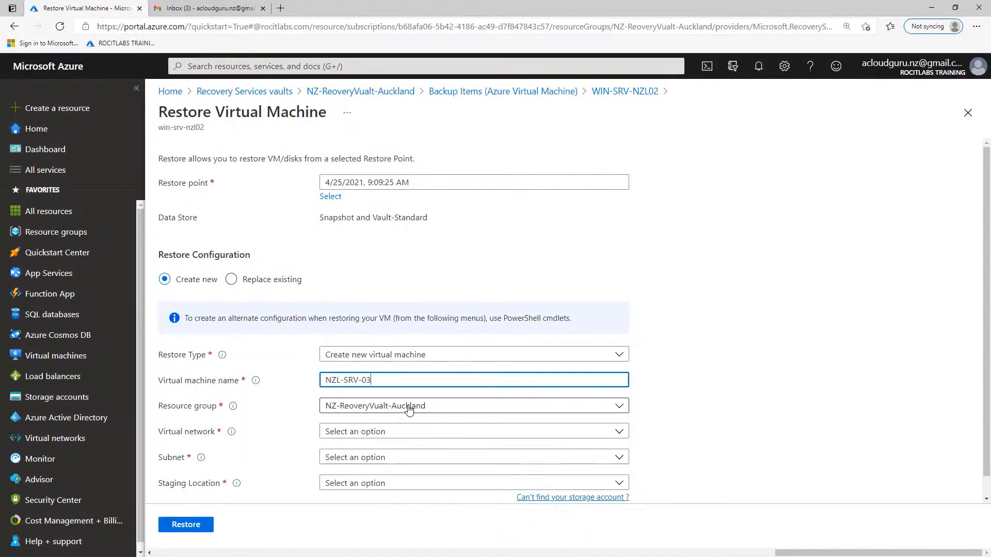
{"action": "left_click", "coordinate": [409, 407]}
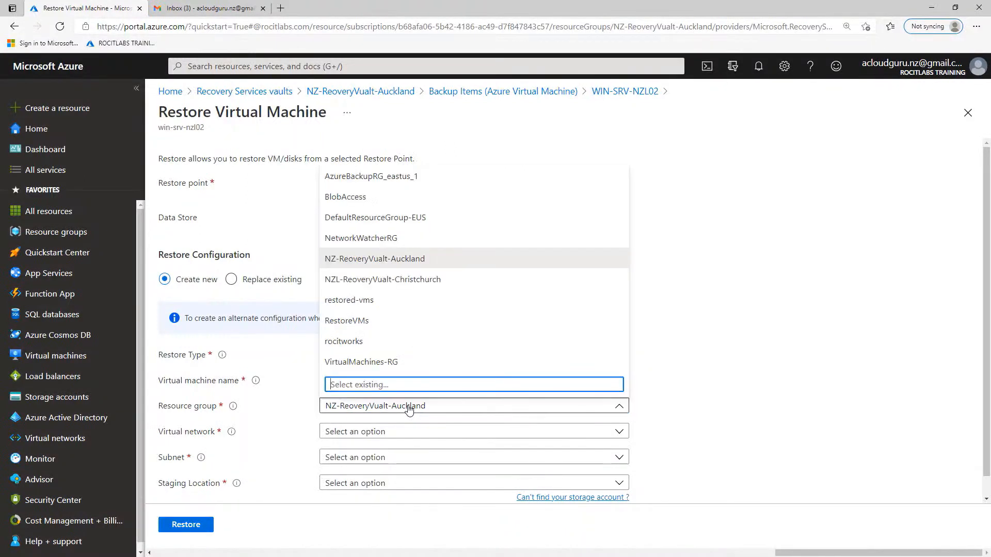
{"action": "left_click", "coordinate": [361, 321]}
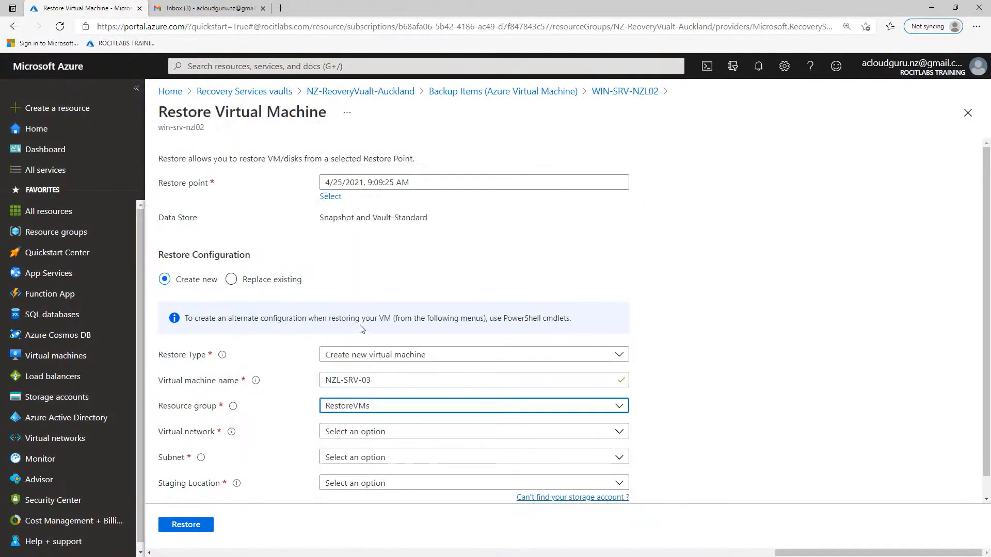
- Set the restore's staging location to the nzlrestoredvms (StandardLRS) storage account
{"action": "left_click", "coordinate": [371, 436]}
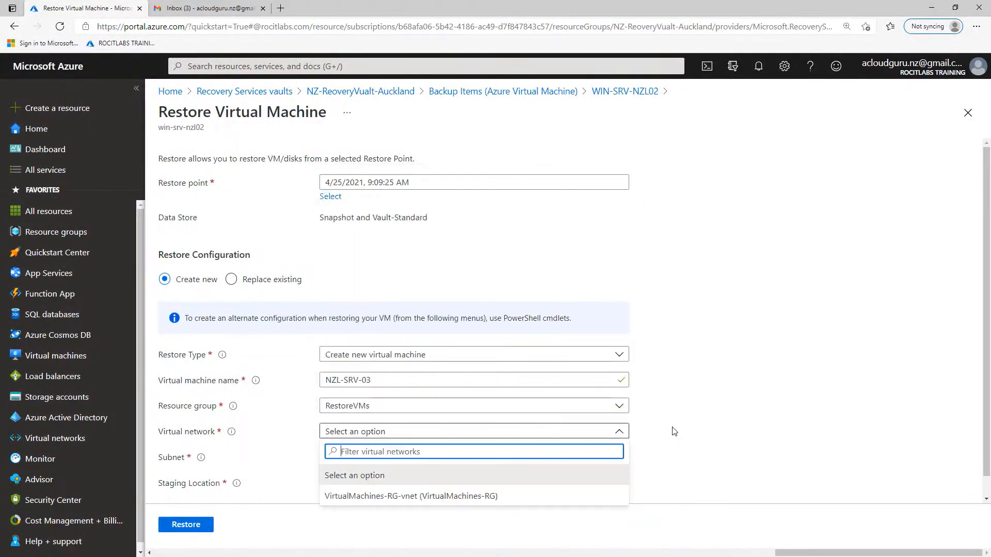
{"action": "left_click", "coordinate": [650, 431]}
{"action": "scroll", "coordinate": [619, 413], "scroll_direction": "down", "scroll_amount": 1}
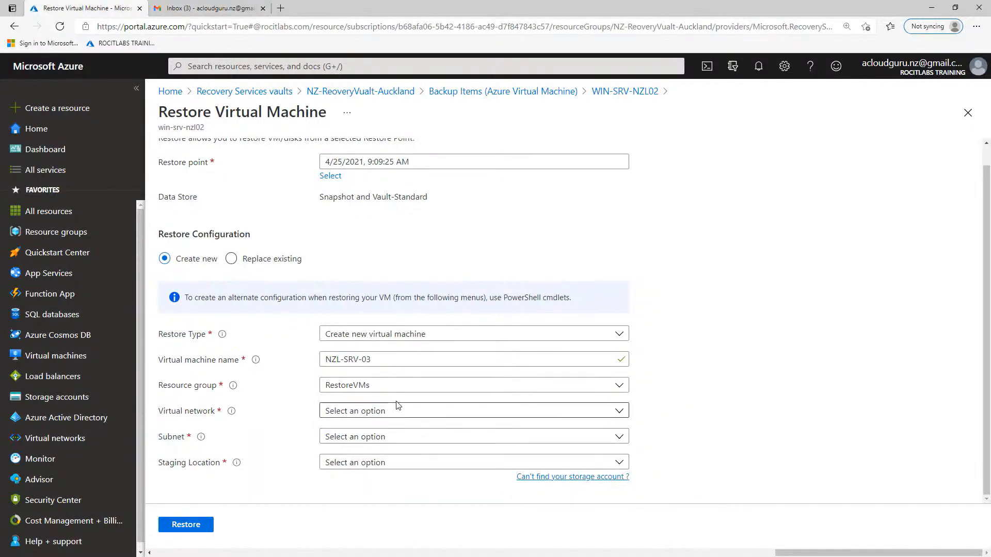
{"action": "left_click", "coordinate": [369, 465]}
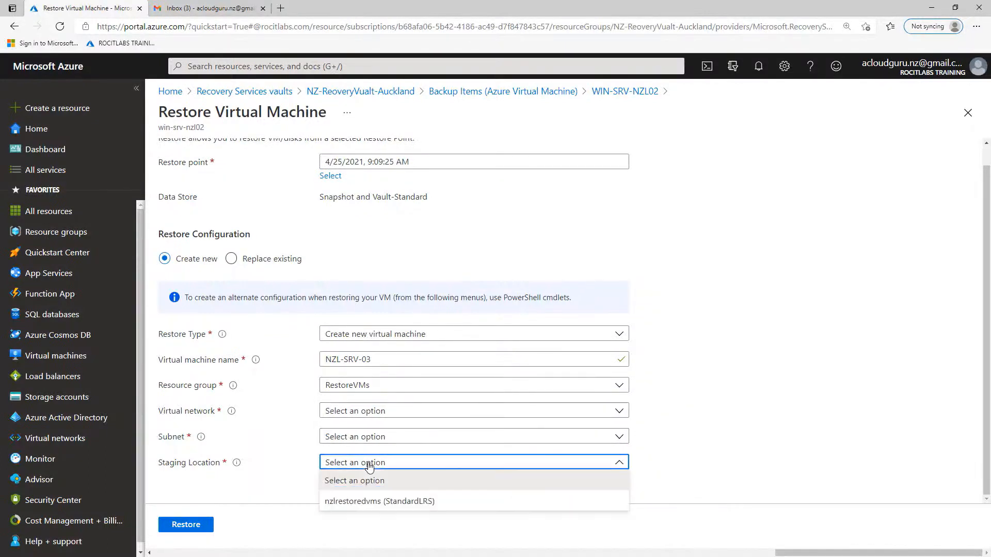
{"action": "left_click", "coordinate": [385, 507]}
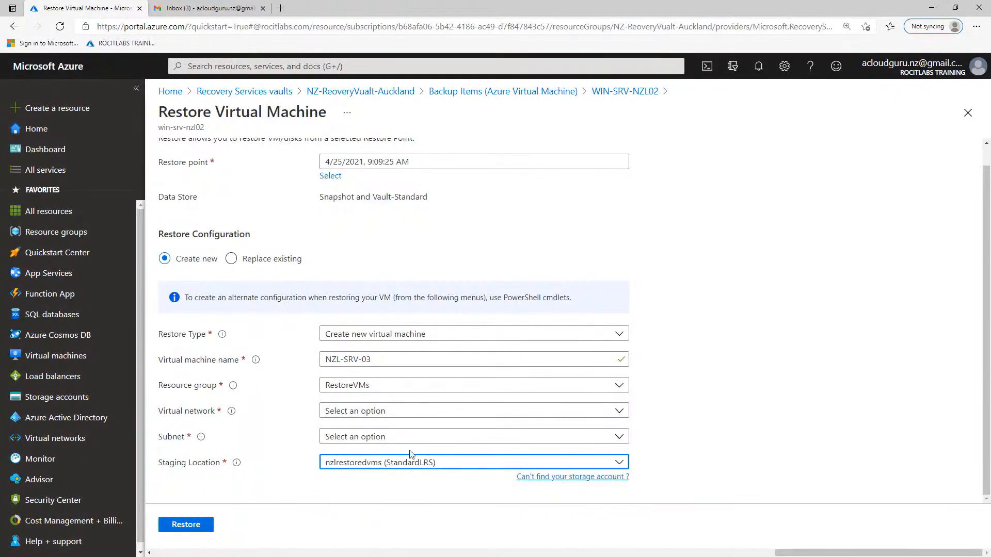
- Select the VirtualMachines-RG-vnet virtual network with the default subnet and trigger the restore
{"action": "left_click", "coordinate": [380, 412]}
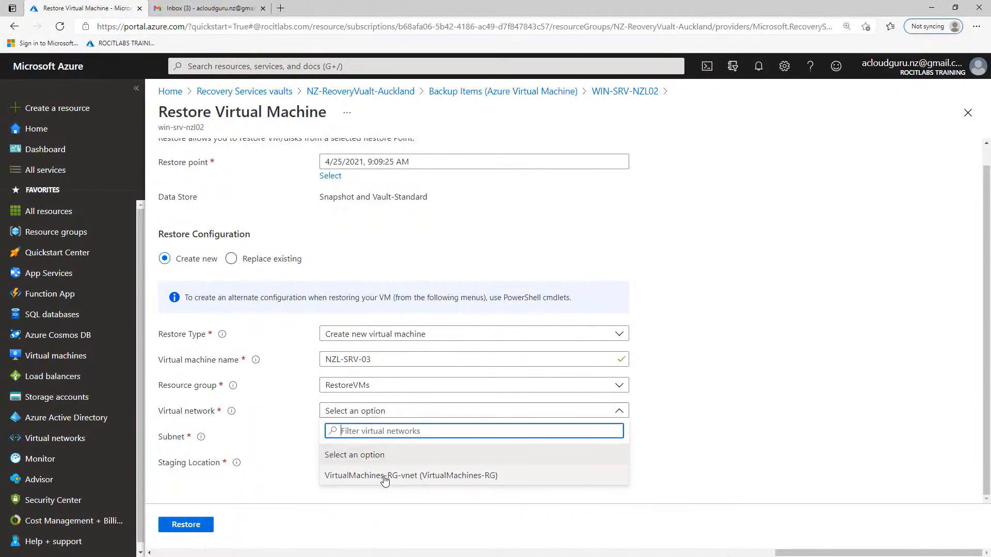
{"action": "left_click", "coordinate": [386, 476]}
{"action": "left_click", "coordinate": [391, 438]}
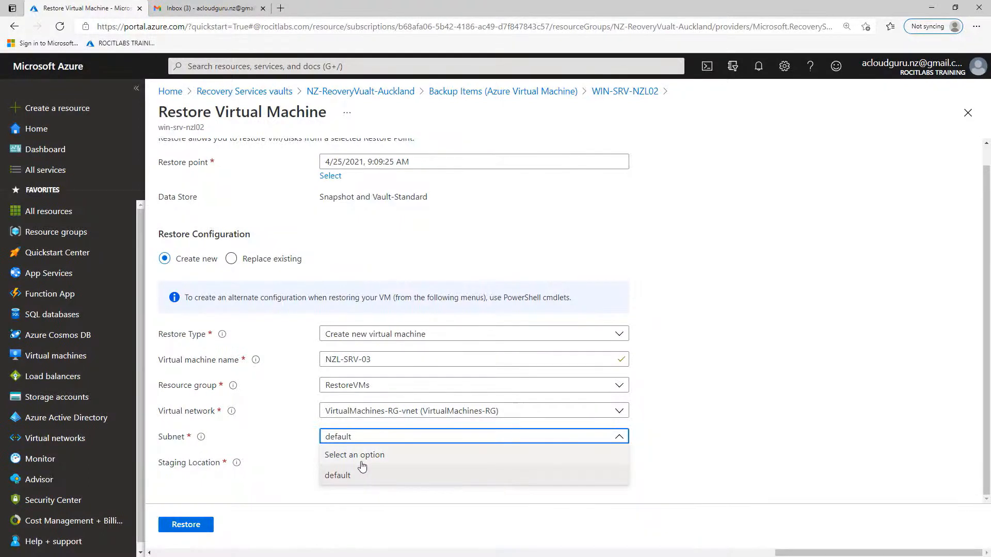
{"action": "left_click", "coordinate": [343, 474]}
{"action": "left_click", "coordinate": [199, 532]}
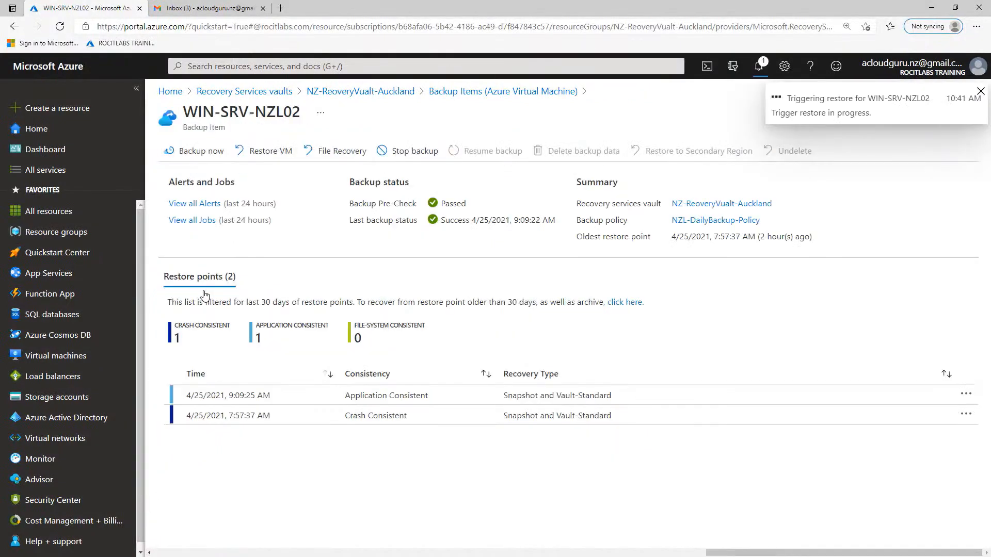
- Open the WIN-SRV-NZL01 backup item in the NZL-ReoveryVualt-Christchurch vault and examine the consistency of its restore point
{"action": "left_click", "coordinate": [768, 70]}
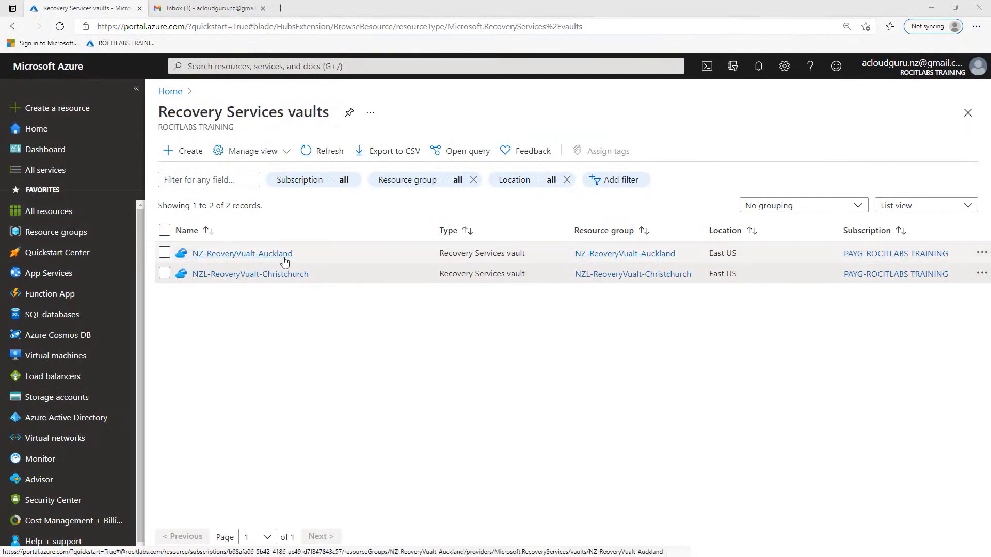
{"action": "left_click", "coordinate": [287, 274]}
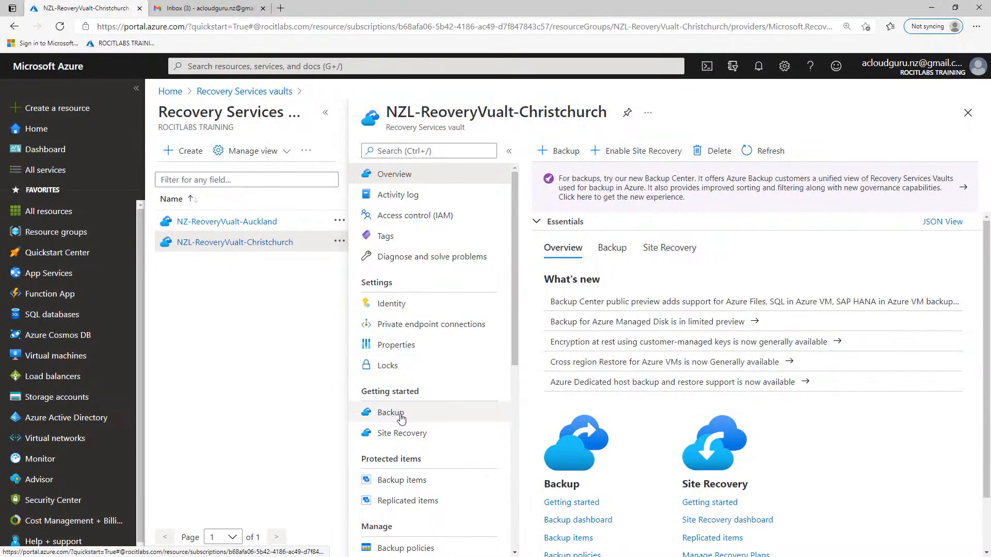
{"action": "left_click", "coordinate": [414, 482]}
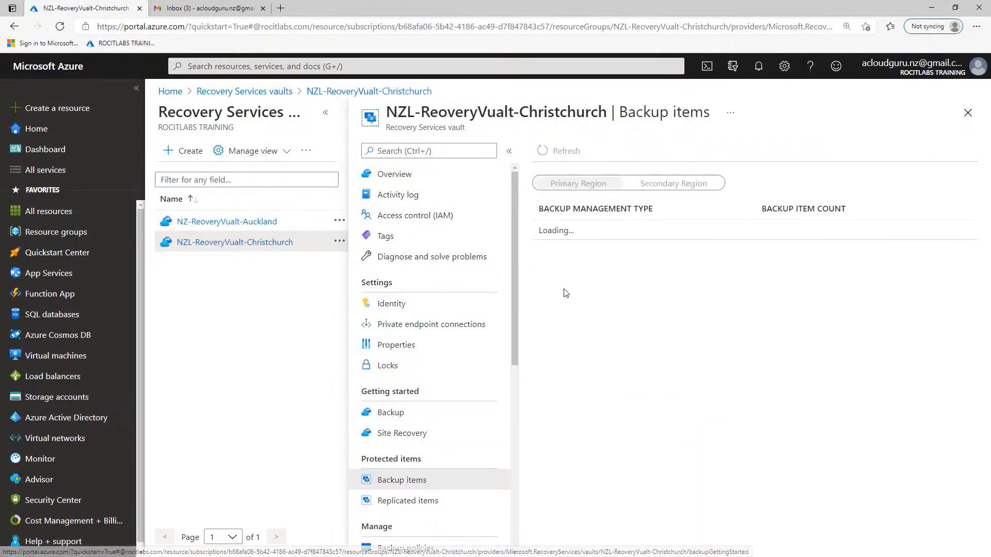
{"action": "left_click", "coordinate": [617, 229]}
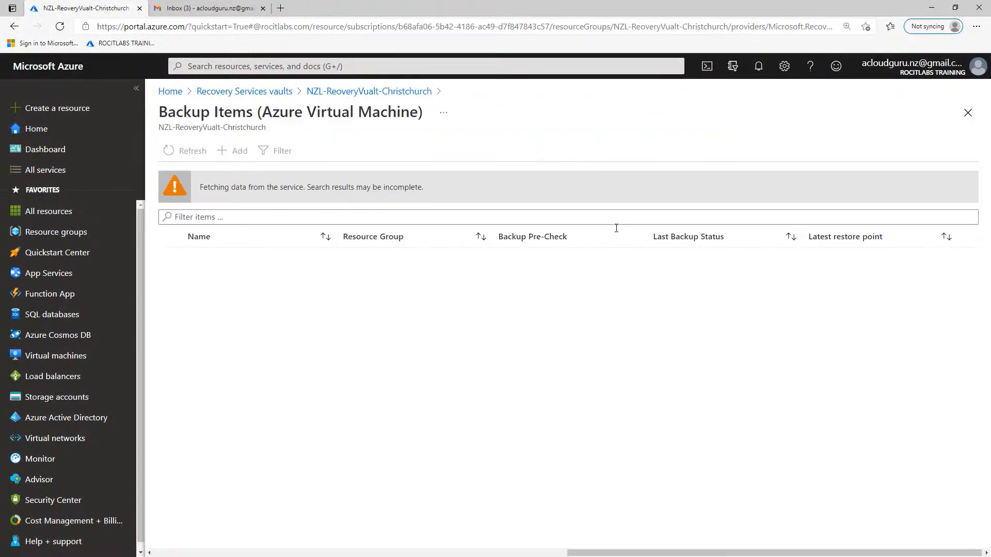
{"action": "left_click", "coordinate": [530, 258]}
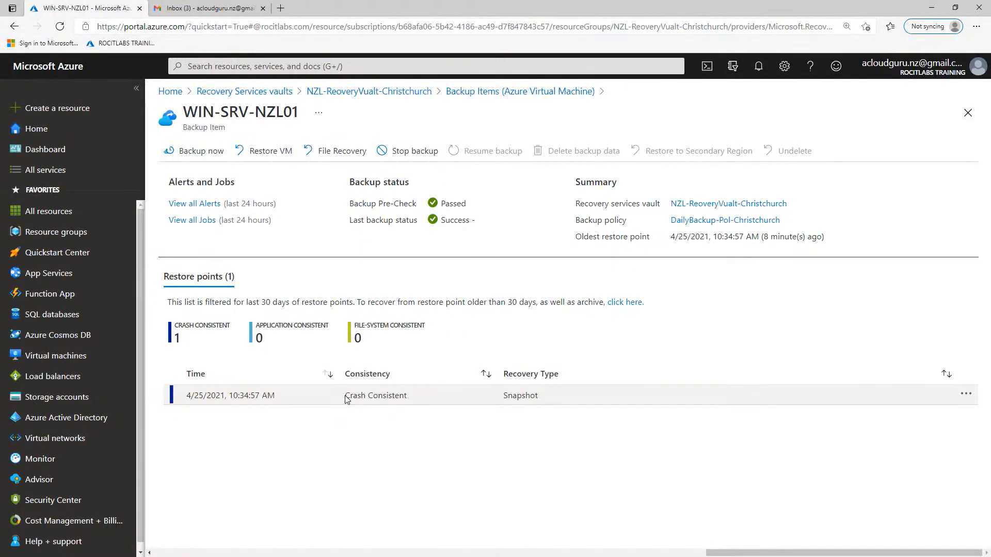
{"action": "left_click_drag", "start_coordinate": [345, 395], "coordinate": [405, 394]}
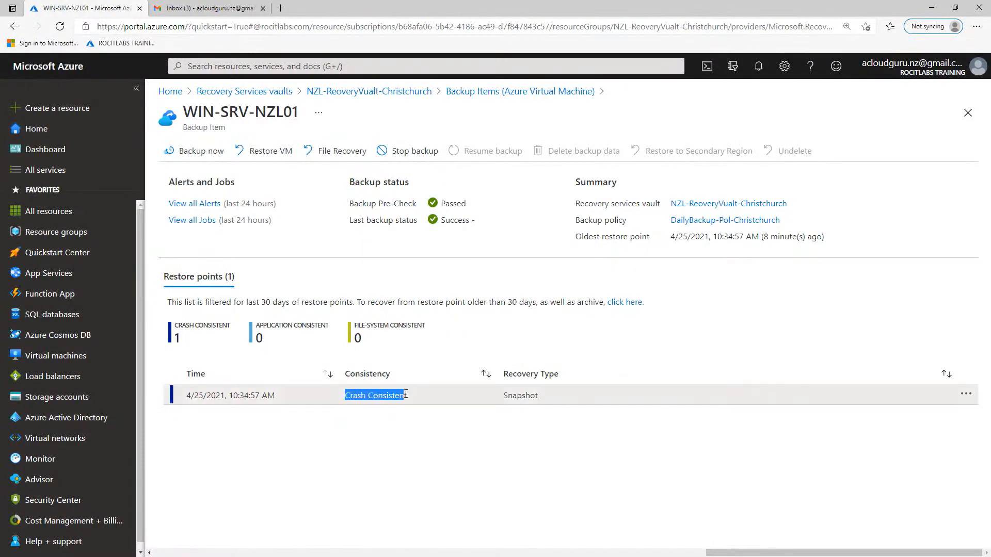
{"action": "left_click", "coordinate": [406, 395]}
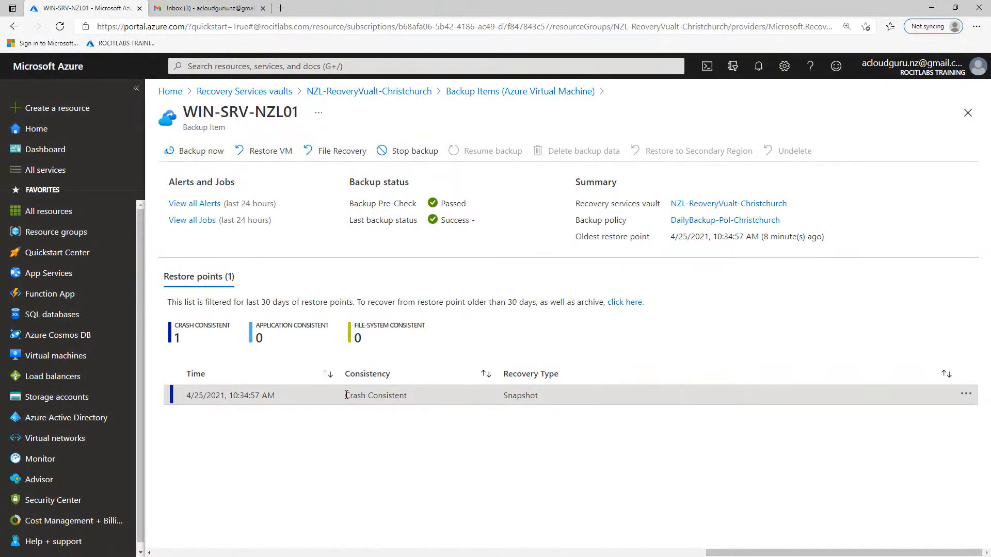
{"action": "left_click_drag", "start_coordinate": [346, 396], "coordinate": [408, 395]}
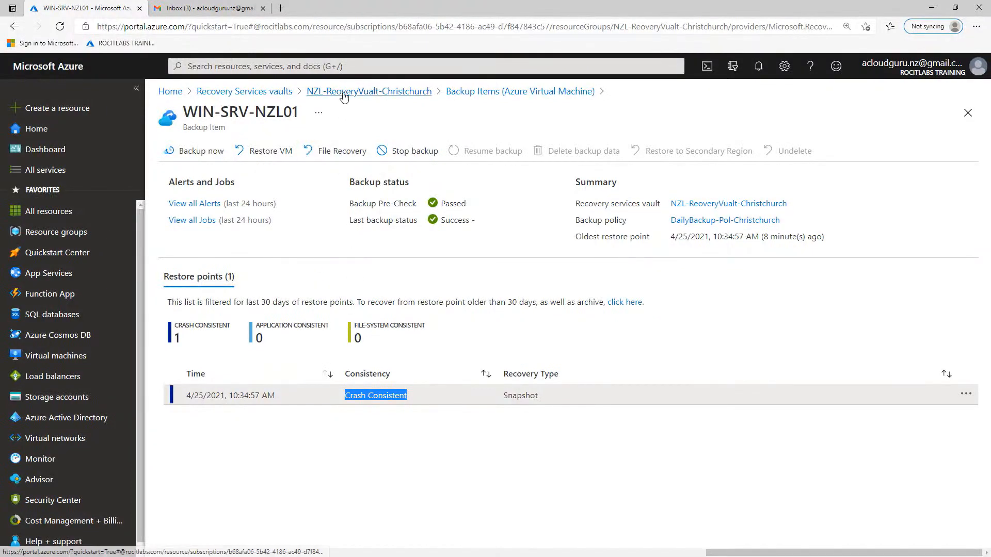
- Open the win-srv-nzl02 restore job from the NZ-ReoveryVualt-Auckland vault's backup jobs and check its details and progress
{"action": "left_click", "coordinate": [287, 97]}
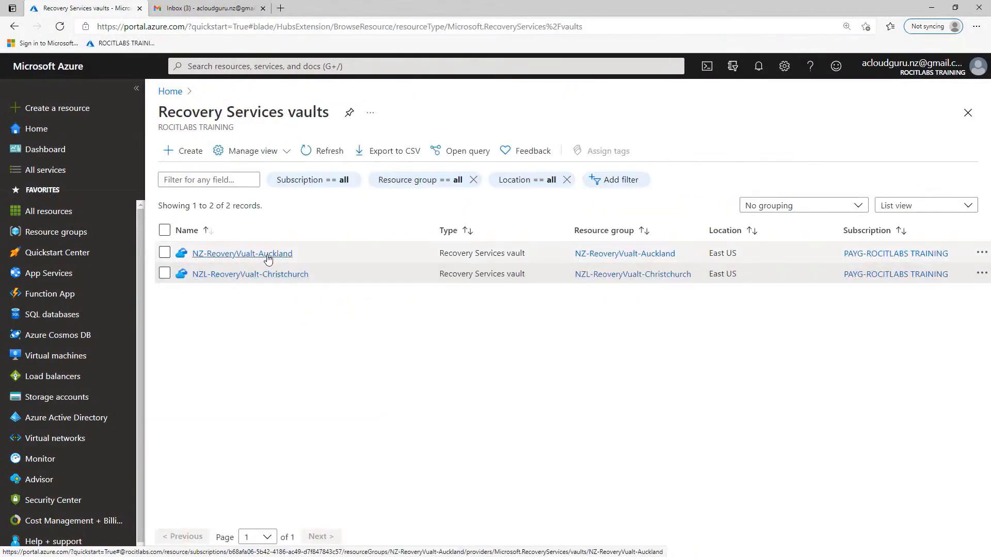
{"action": "left_click", "coordinate": [267, 255]}
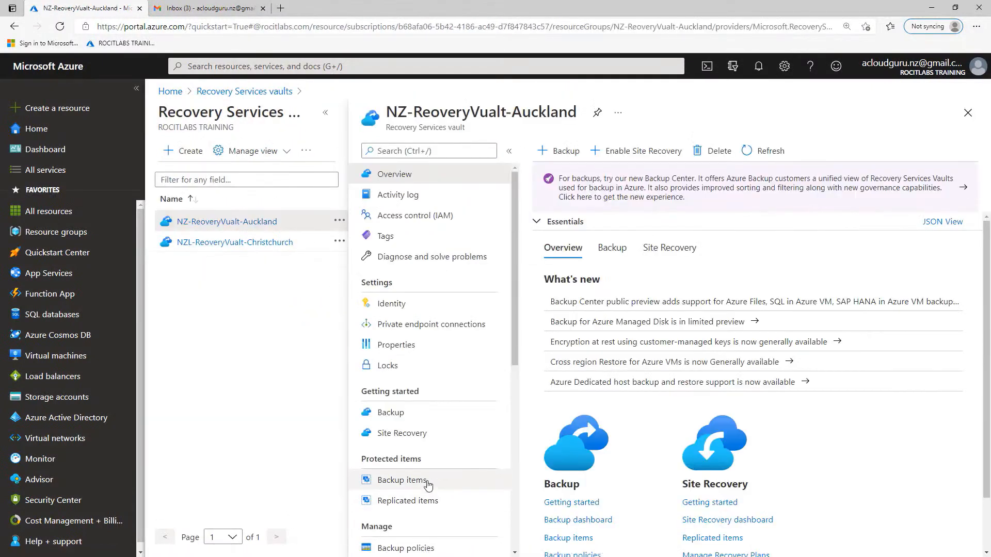
{"action": "scroll", "coordinate": [428, 485], "scroll_direction": "down", "scroll_amount": 2}
{"action": "scroll", "coordinate": [423, 445], "scroll_direction": "down", "scroll_amount": 2}
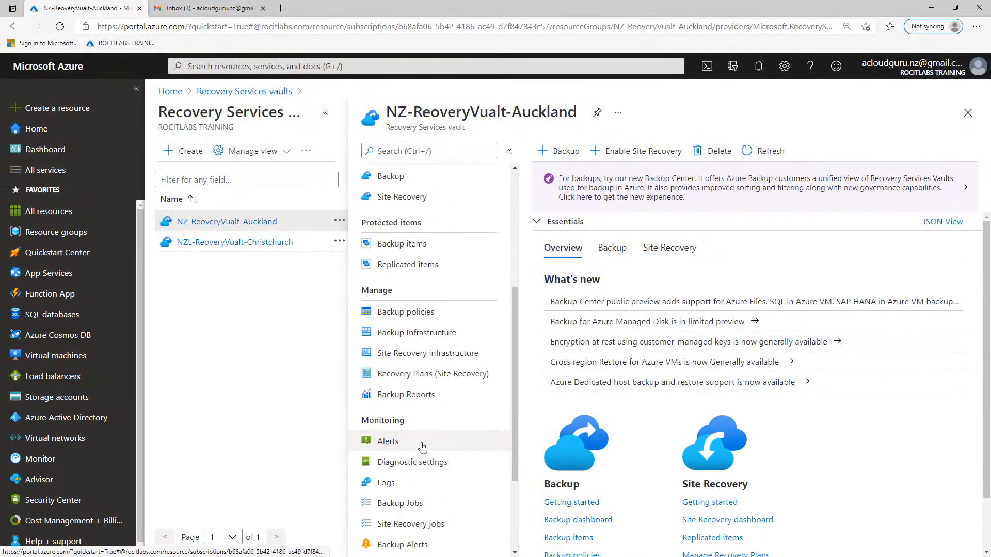
{"action": "left_click", "coordinate": [390, 504]}
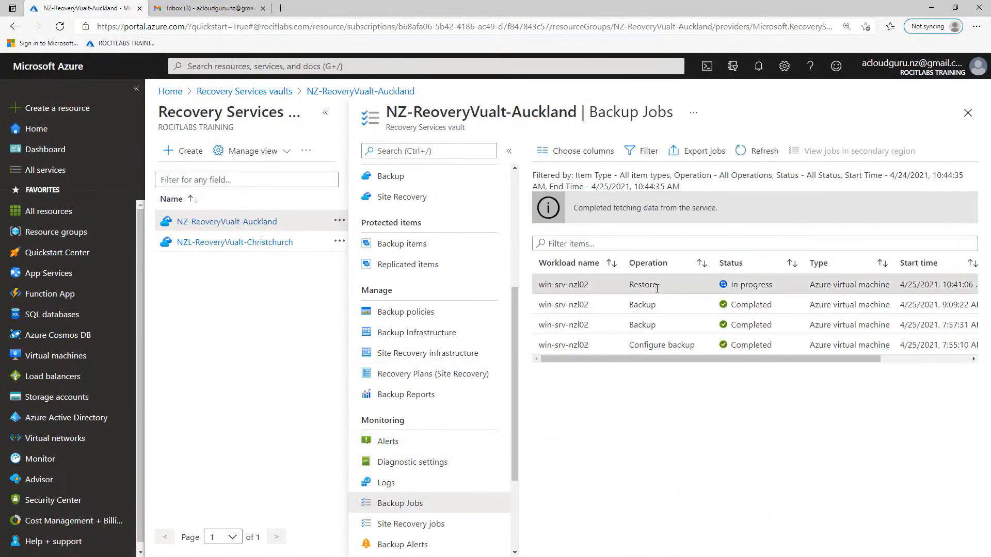
{"action": "left_click", "coordinate": [657, 288]}
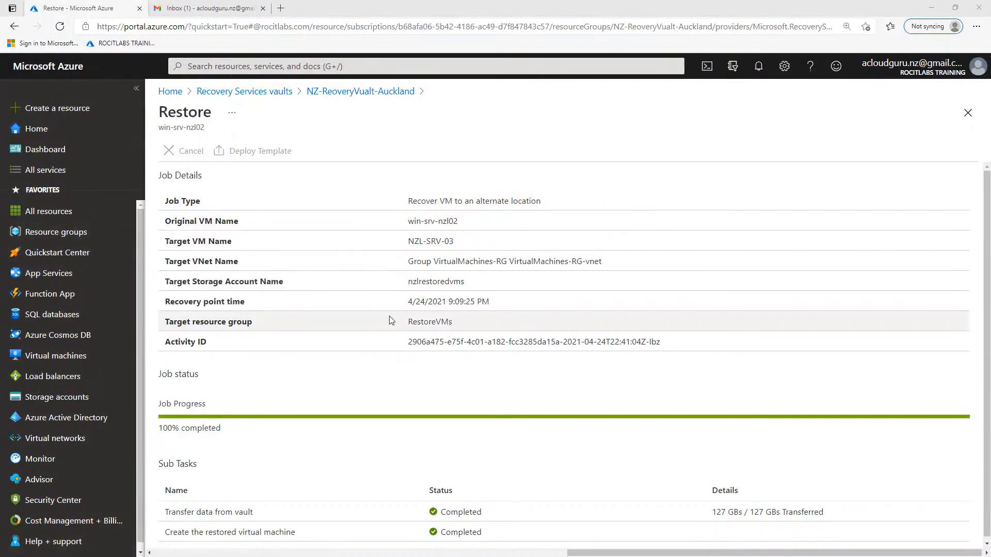
- Open the restored NZL-SRV-03 virtual machine from the RestoreVMs resource group and stop it
{"action": "left_click", "coordinate": [55, 235]}
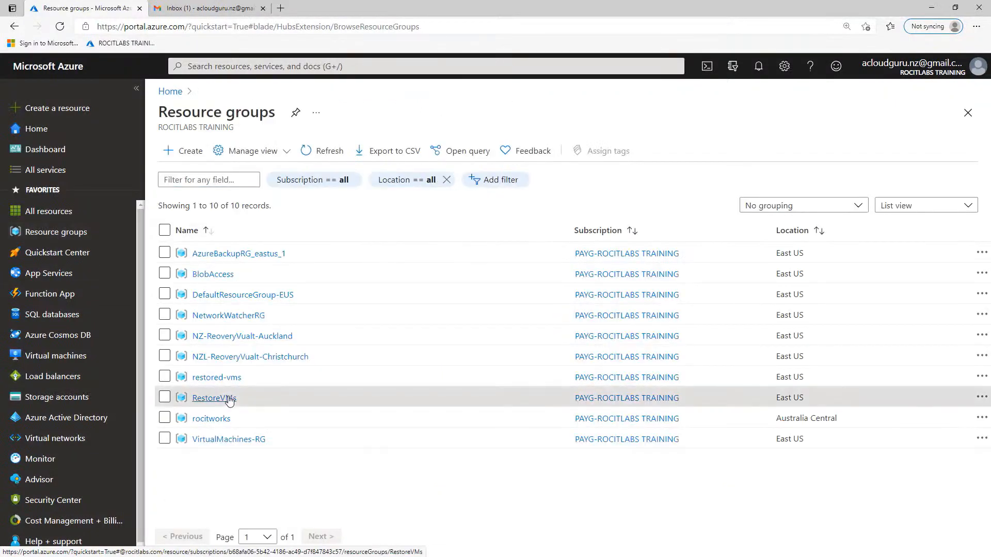
{"action": "left_click", "coordinate": [214, 398]}
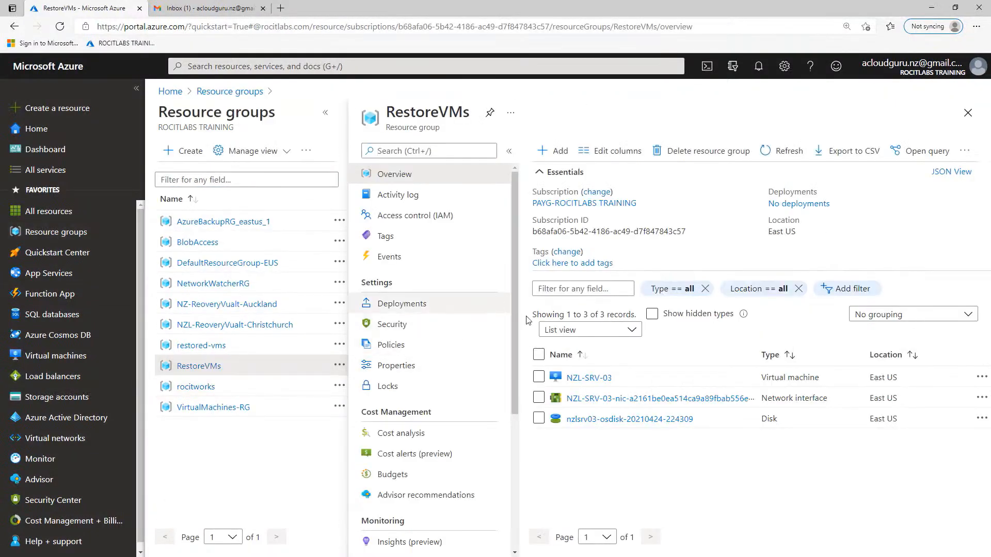
{"action": "left_click", "coordinate": [595, 380]}
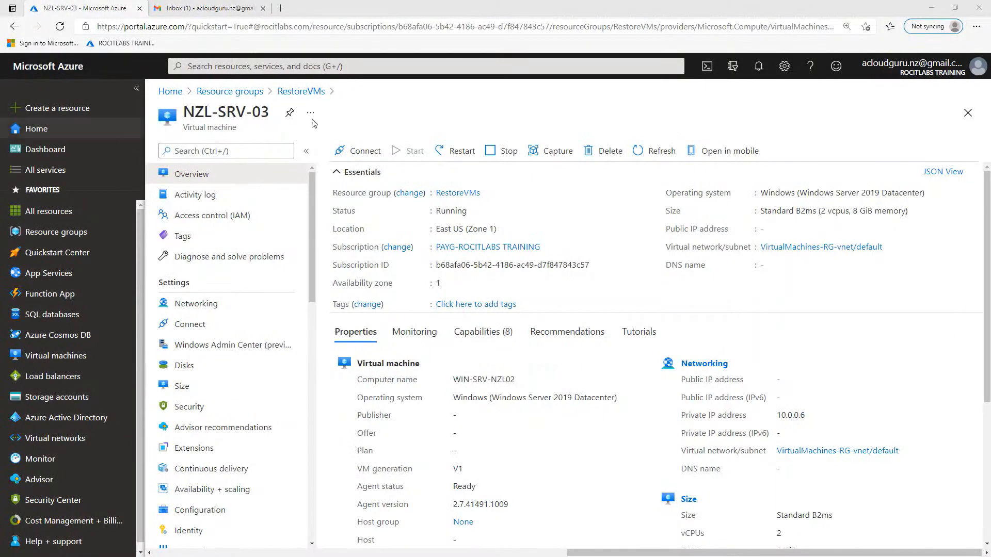
{"action": "left_click", "coordinate": [508, 155]}
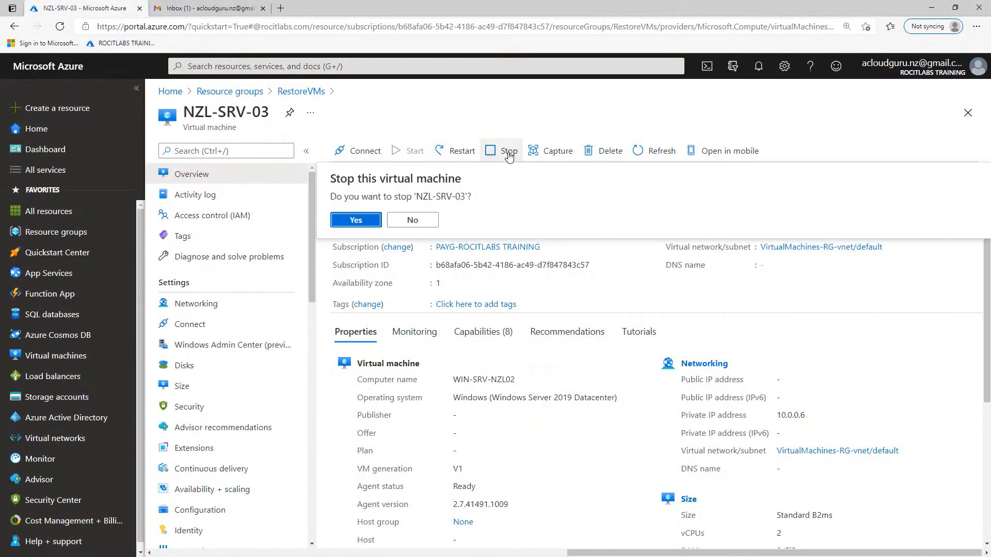
{"action": "left_click", "coordinate": [370, 220]}
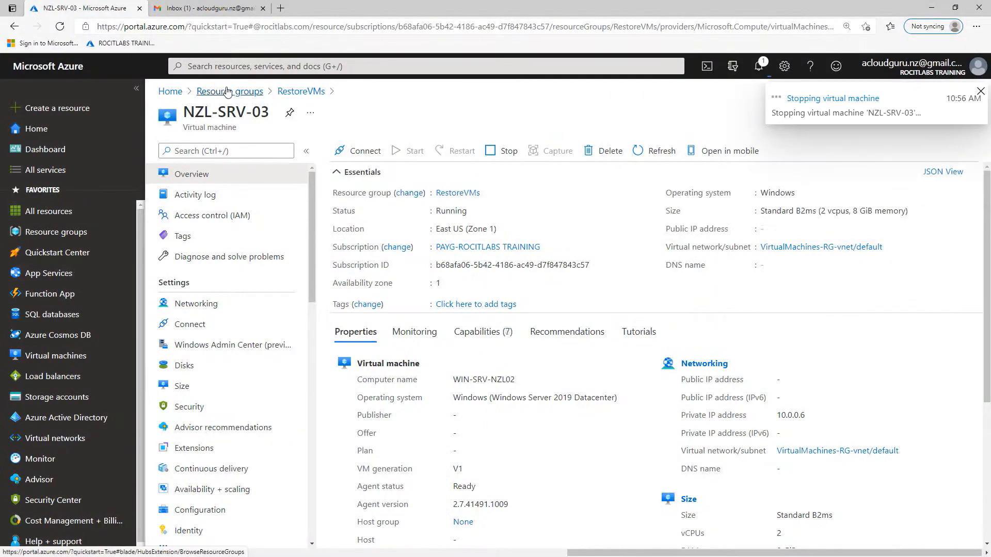
- Find the Recovery Services vaults and view the backup jobs of the NZL-ReoveryVualt-Christchurch vault
{"action": "left_click", "coordinate": [235, 65]}
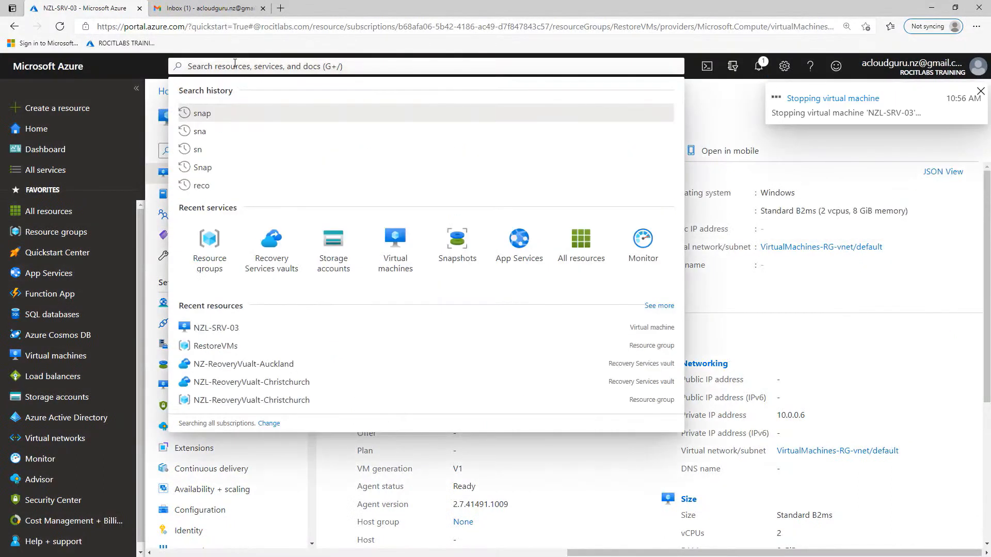
{"action": "type", "text": "rec"}
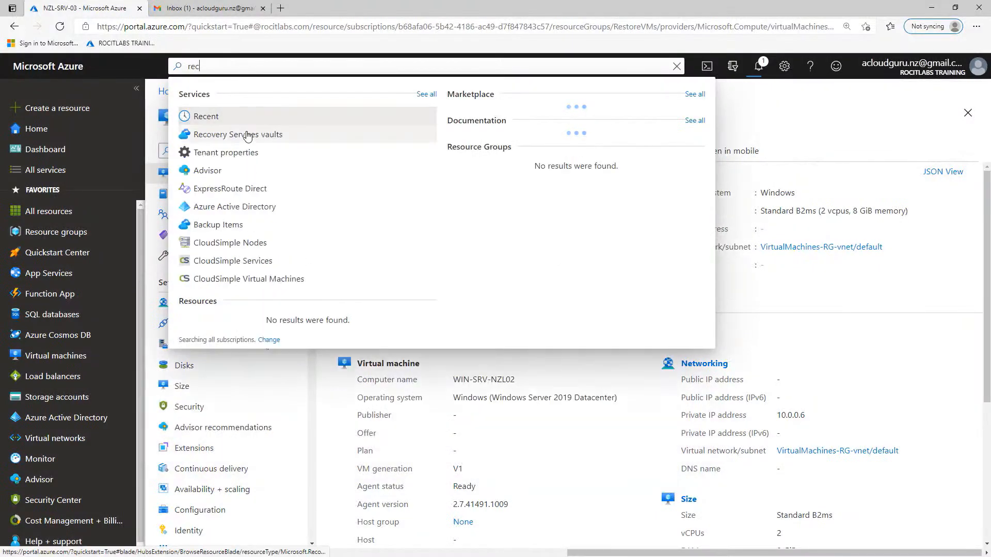
{"action": "left_click", "coordinate": [248, 136]}
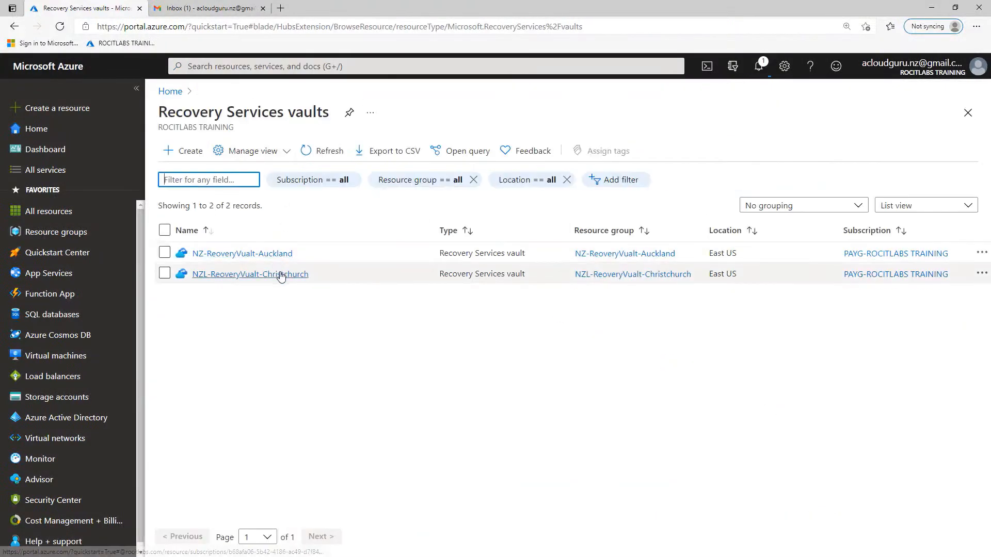
{"action": "left_click", "coordinate": [281, 274]}
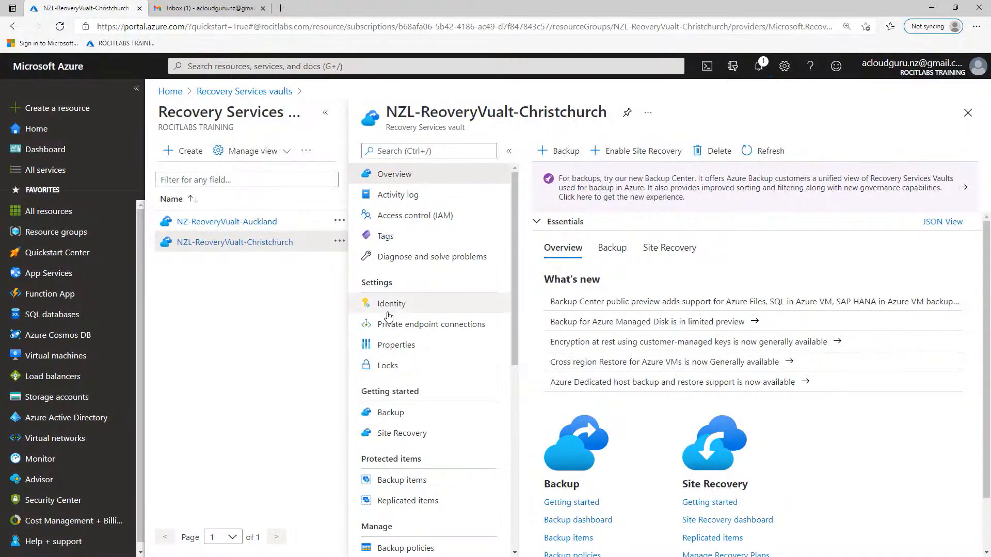
{"action": "scroll", "coordinate": [393, 434], "scroll_direction": "down", "scroll_amount": 3}
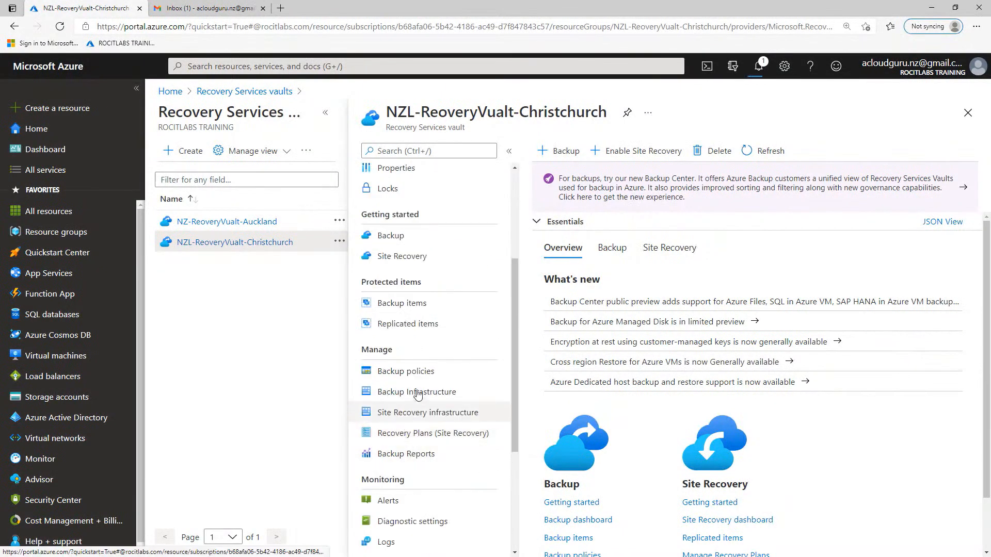
{"action": "scroll", "coordinate": [402, 421], "scroll_direction": "down", "scroll_amount": 3}
{"action": "left_click", "coordinate": [409, 366]}
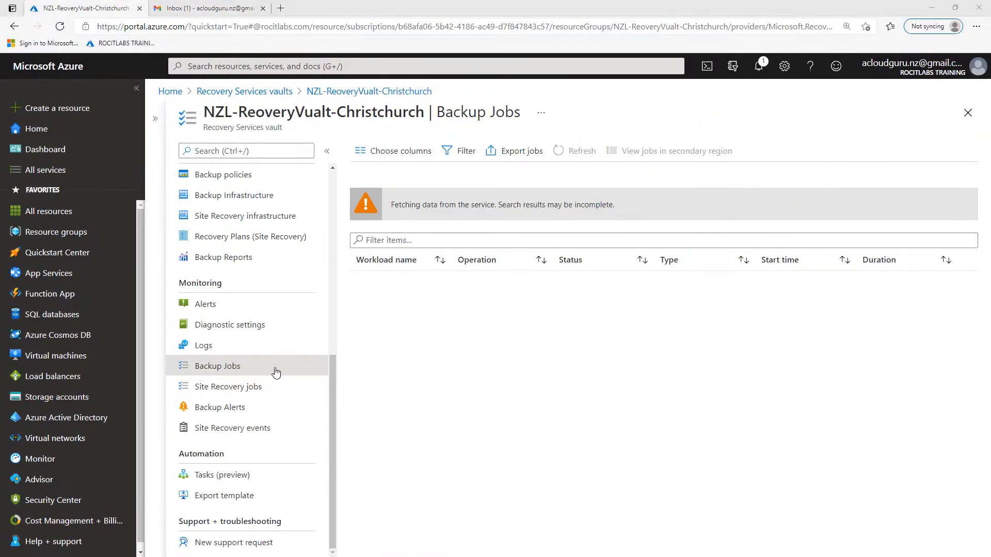
- Begin stopping the backup of WIN-SRV-NZL01 in the Christchurch vault, choosing Delete Backup Data
{"action": "scroll", "coordinate": [331, 362], "scroll_direction": "up", "scroll_amount": 4}
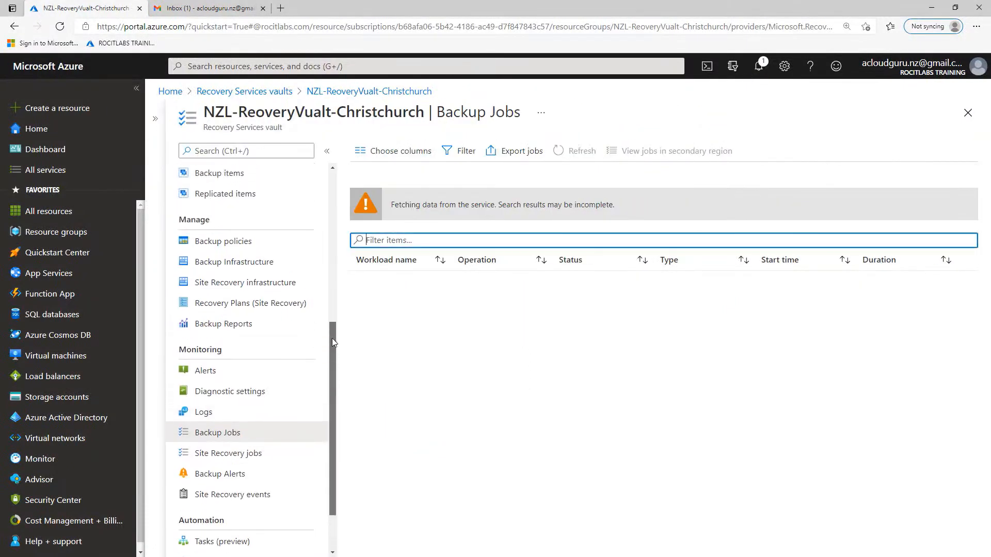
{"action": "left_click", "coordinate": [222, 315]}
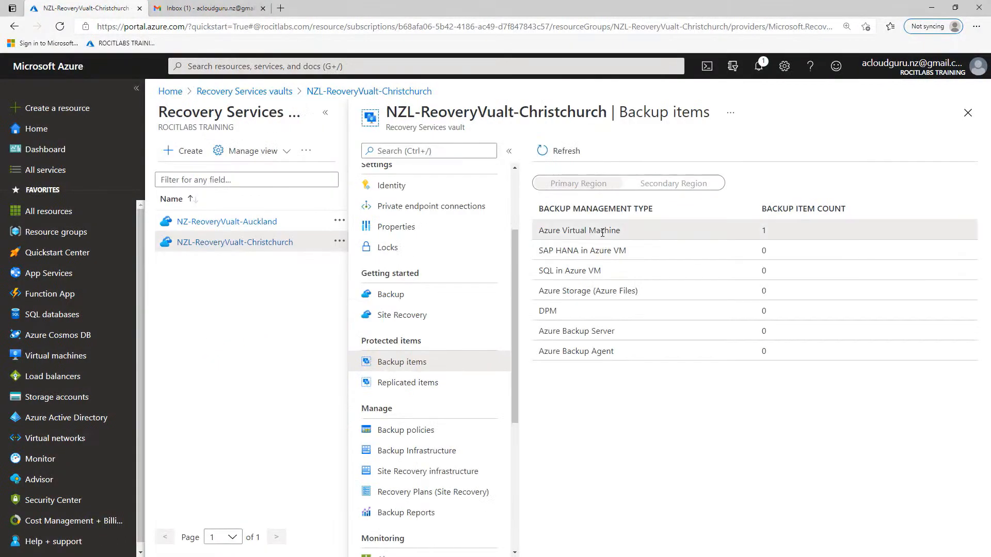
{"action": "left_click", "coordinate": [602, 233]}
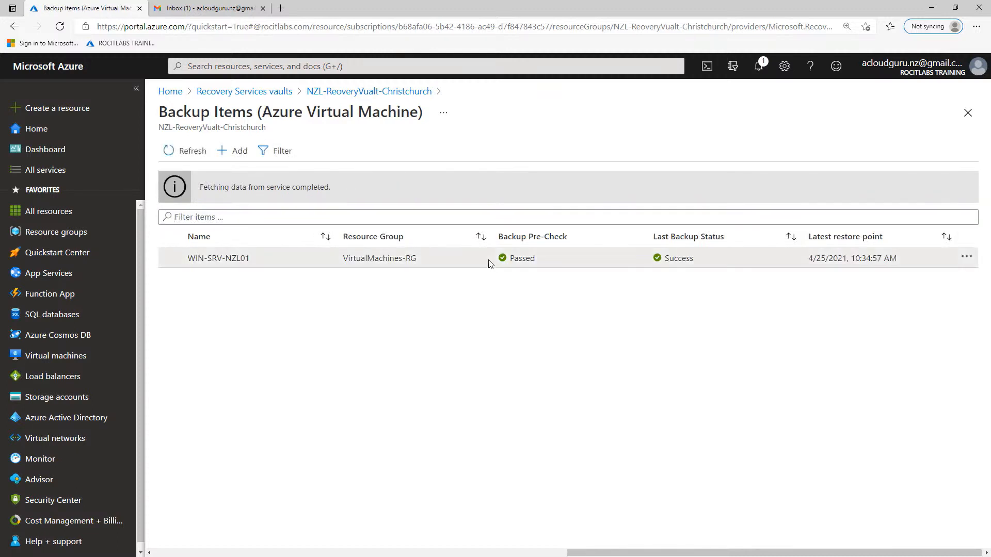
{"action": "left_click", "coordinate": [490, 264]}
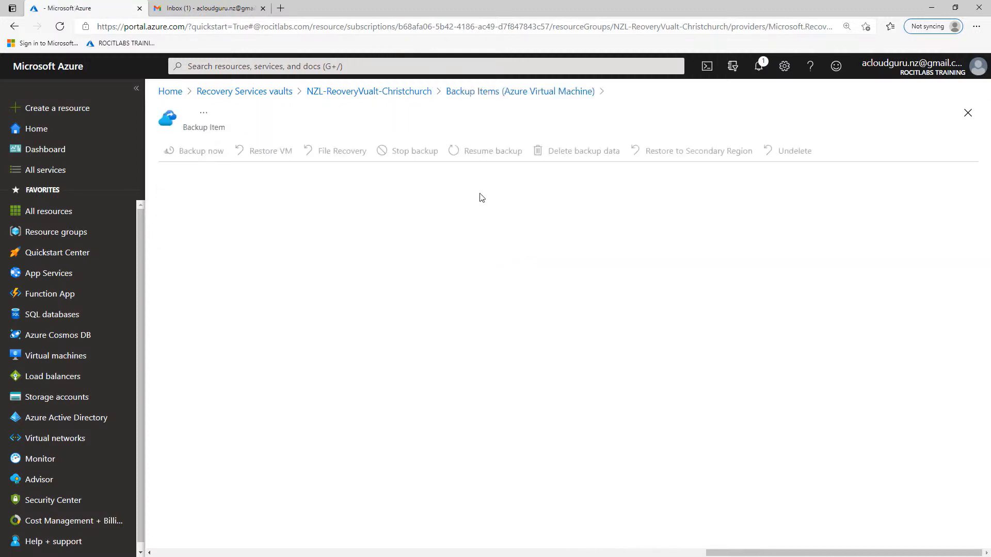
{"action": "left_click", "coordinate": [412, 151]}
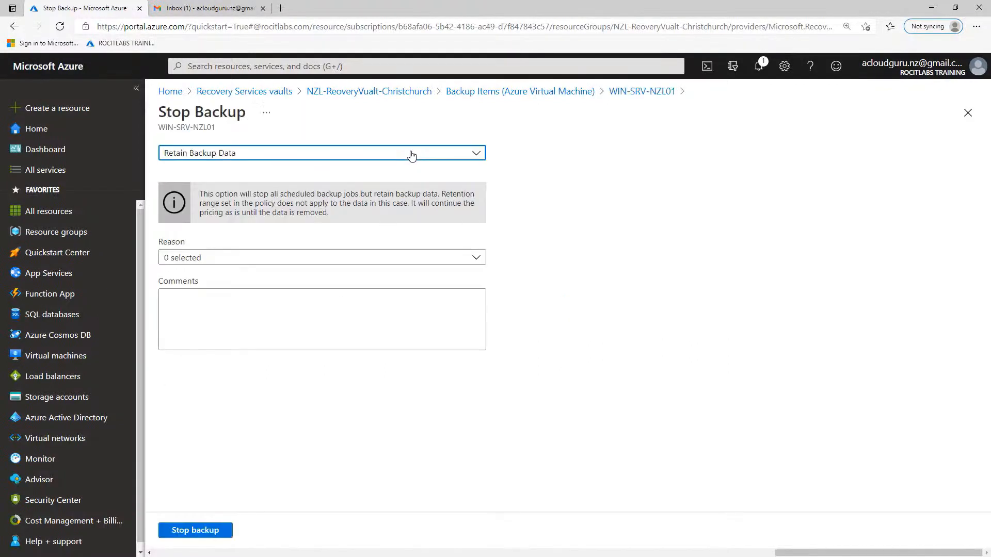
{"action": "left_click", "coordinate": [214, 155]}
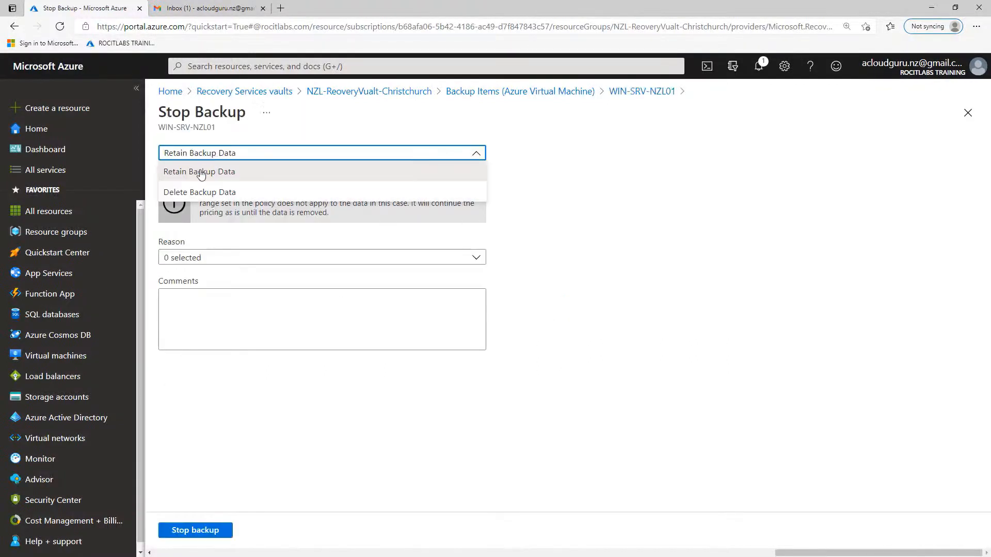
{"action": "left_click", "coordinate": [201, 193]}
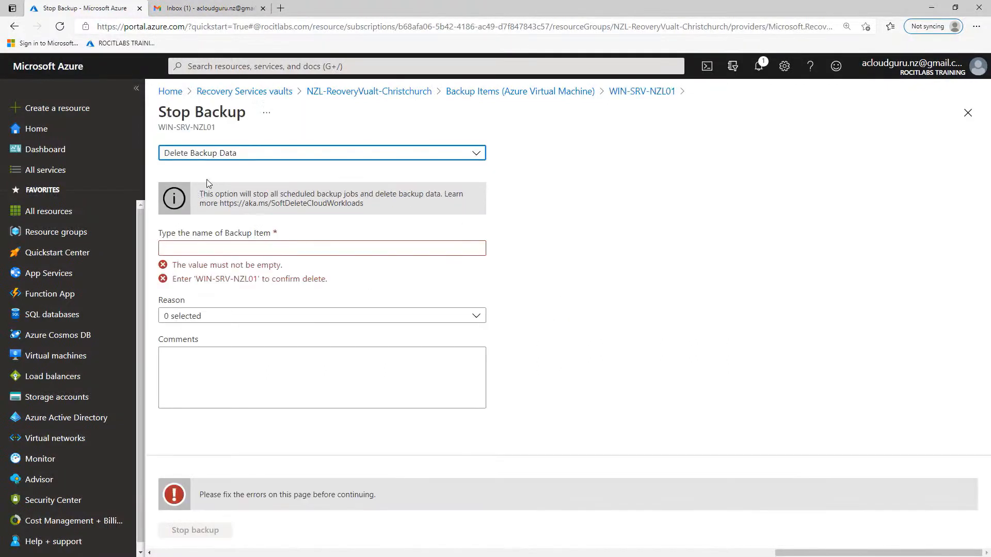
- Confirm the deletion with the copied backup item name WIN-SRV-NZL01 and stop the backup
{"action": "left_click_drag", "start_coordinate": [213, 126], "coordinate": [255, 128]}
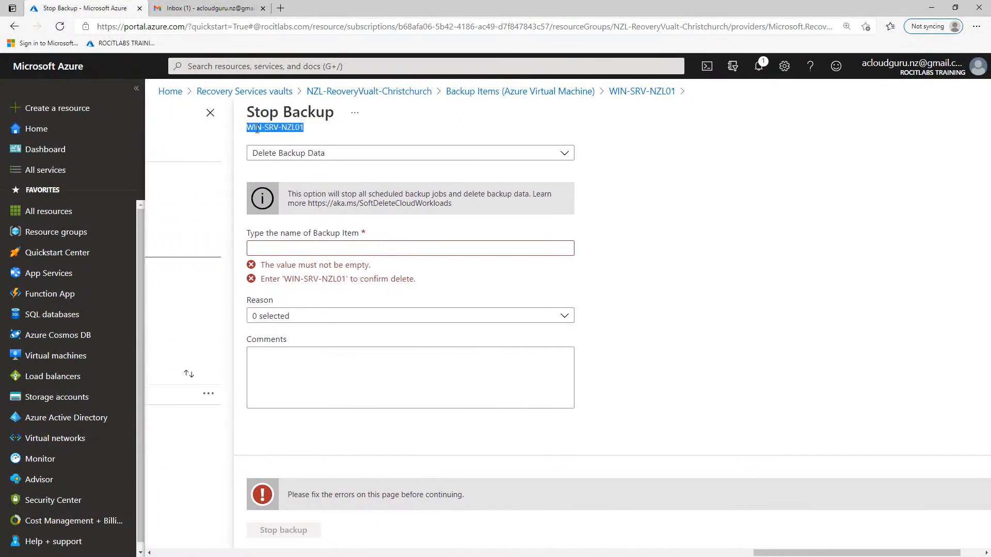
{"action": "right_click", "coordinate": [257, 129]}
{"action": "left_click", "coordinate": [277, 138]}
{"action": "left_click", "coordinate": [296, 250]}
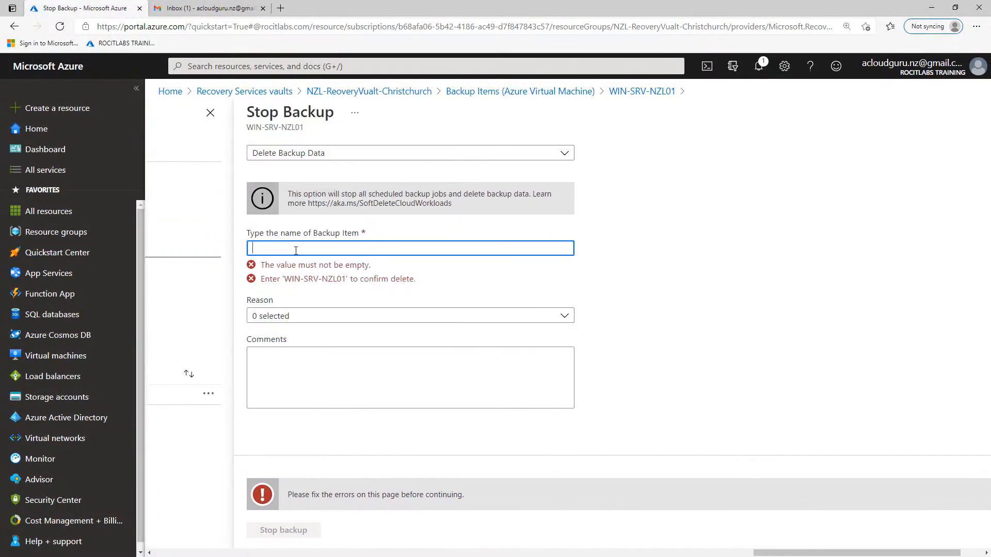
{"action": "right_click", "coordinate": [296, 250]}
{"action": "left_click", "coordinate": [326, 355]}
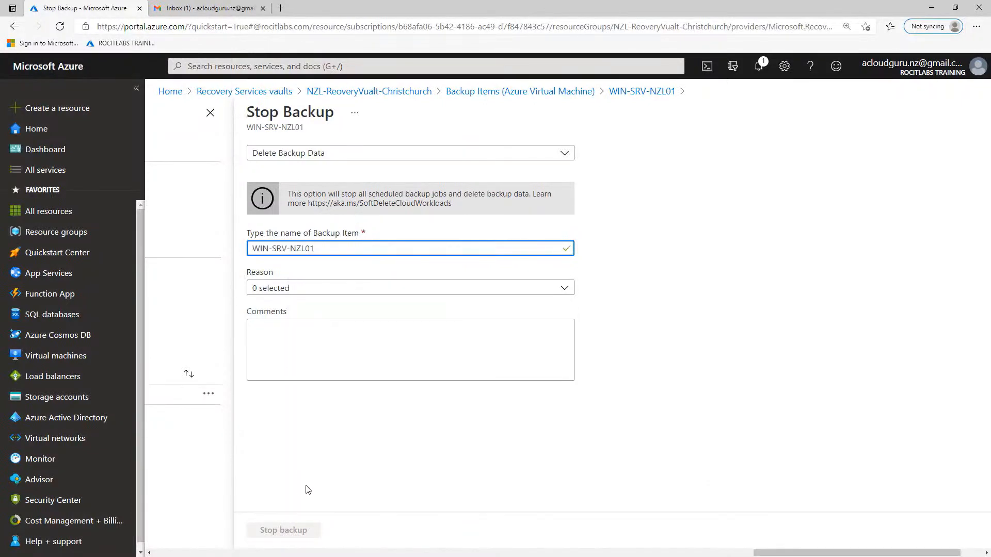
{"action": "left_click", "coordinate": [287, 530]}
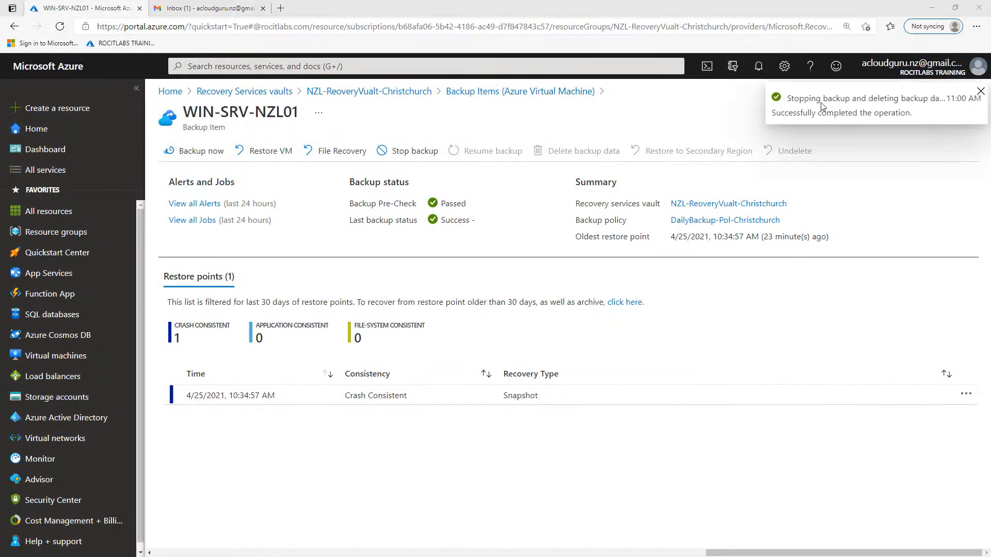
- Dismiss all notifications, return to the Recovery Services vaults, and delete the NZL-ReoveryVualt-Christchurch vault
{"action": "left_click", "coordinate": [759, 66]}
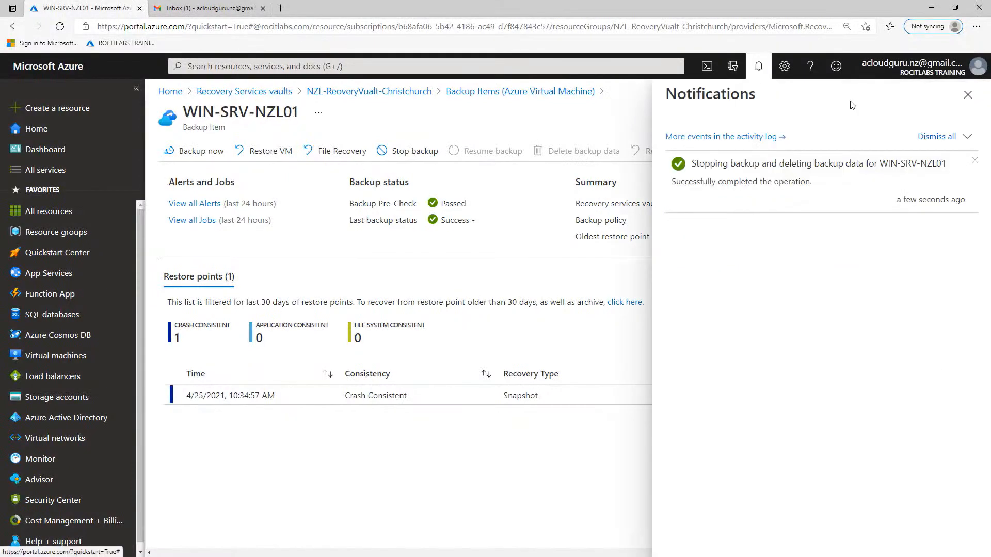
{"action": "left_click", "coordinate": [944, 137]}
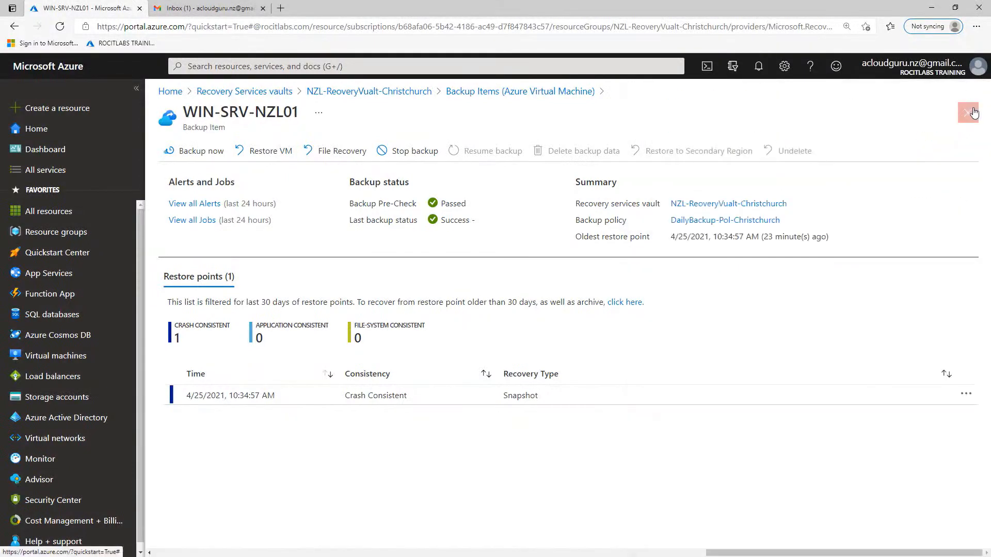
{"action": "left_click", "coordinate": [408, 98]}
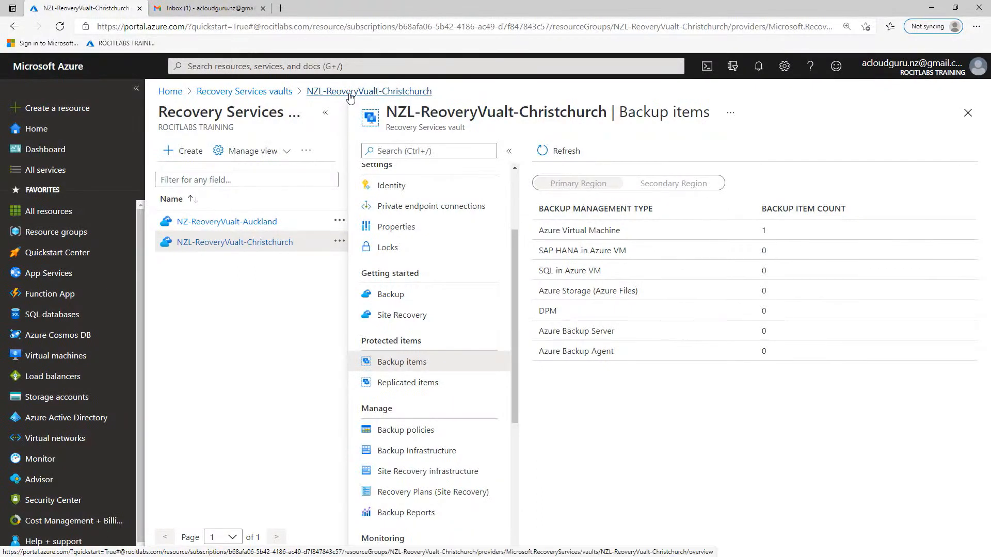
{"action": "left_click", "coordinate": [265, 96]}
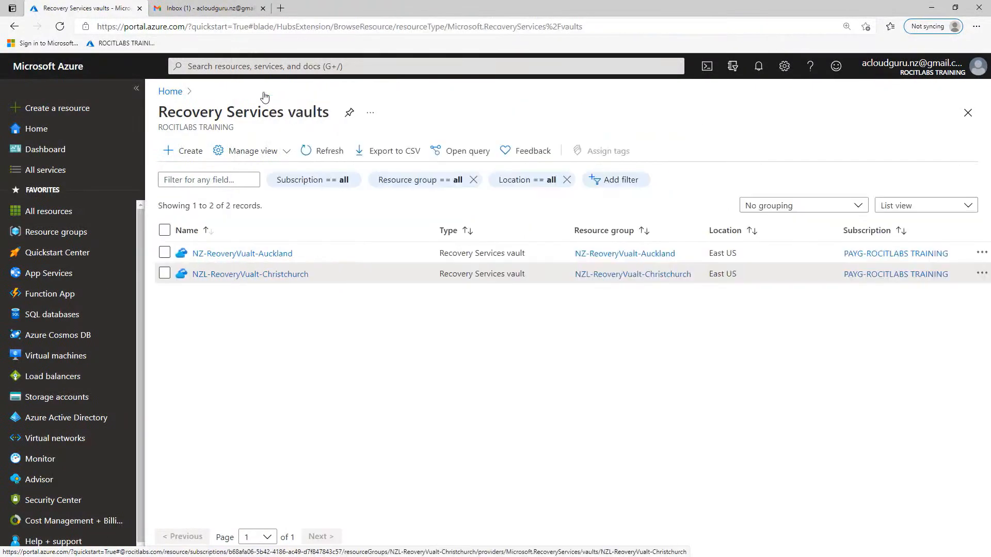
{"action": "left_click", "coordinate": [232, 274]}
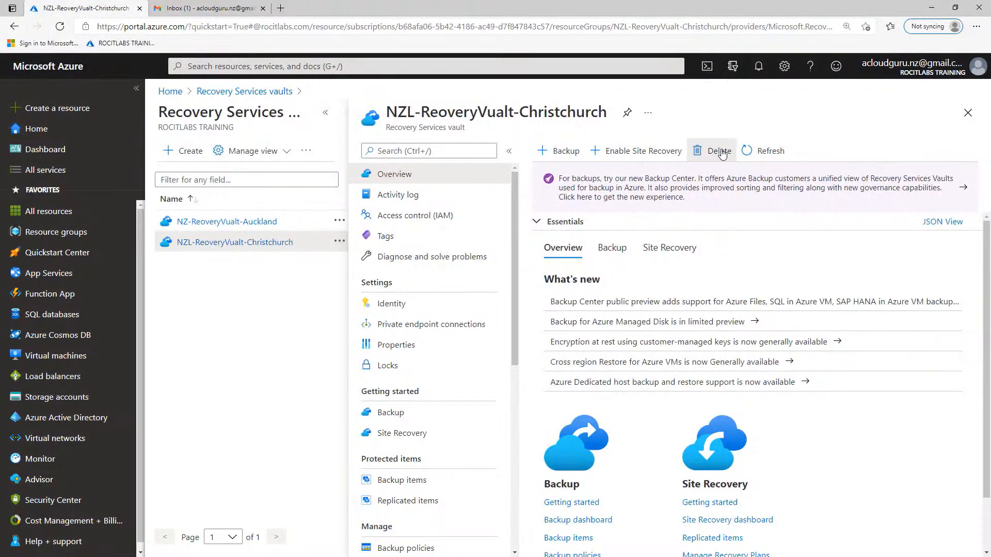
{"action": "left_click", "coordinate": [721, 154]}
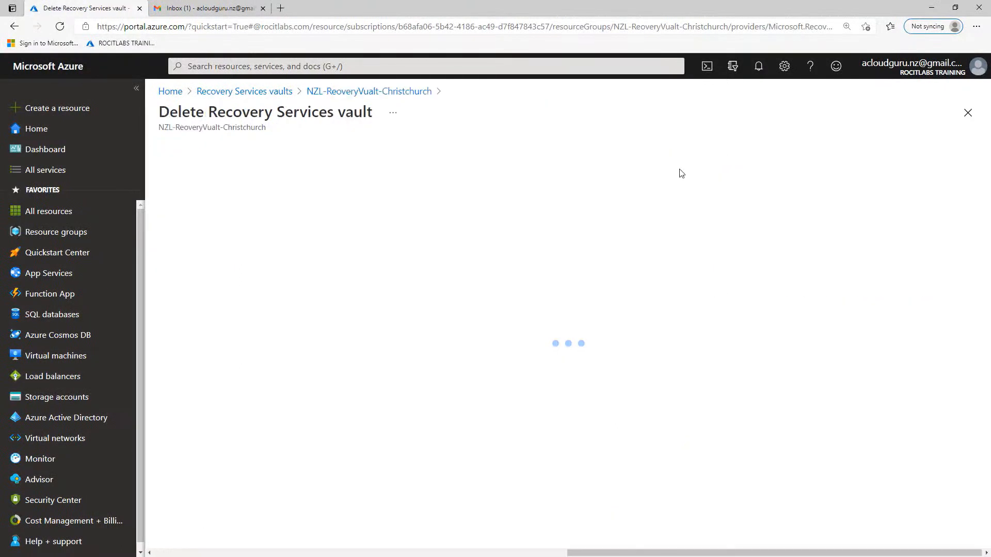
{"action": "left_click", "coordinate": [192, 530]}
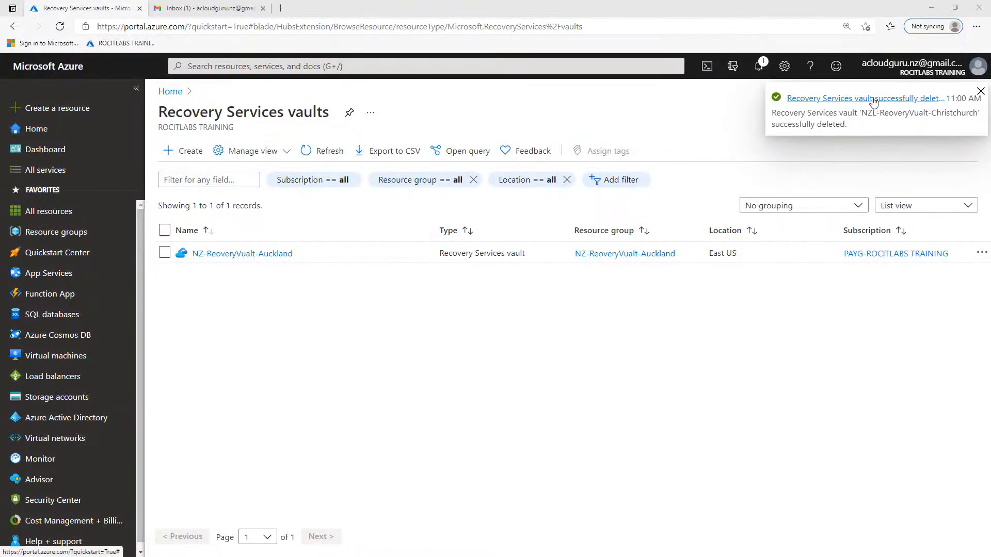
- Open the WIN-SRV-NZL02 backup item in the NZ-ReoveryVualt-Auckland vault and begin stopping its backup, choosing Delete Backup Data
{"action": "left_click", "coordinate": [279, 254]}
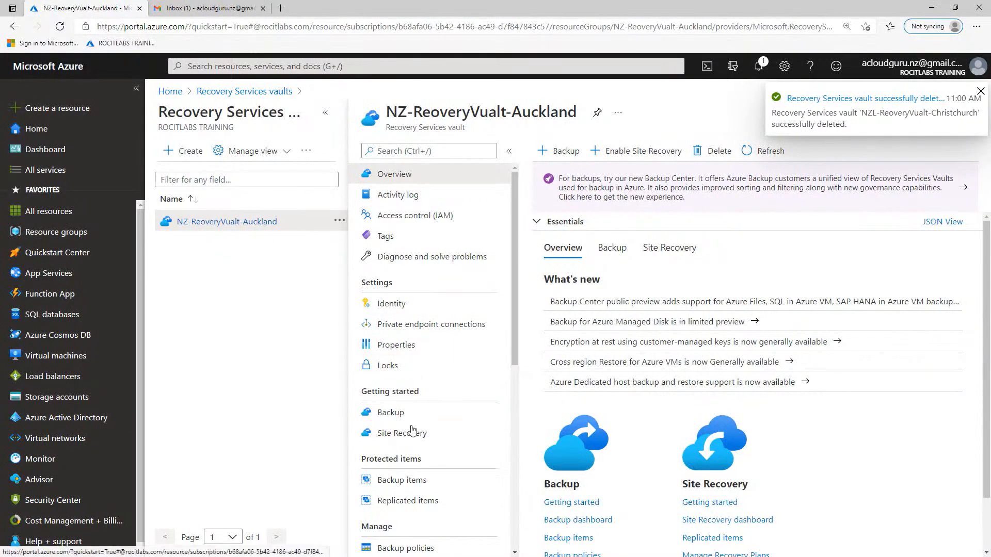
{"action": "left_click", "coordinate": [417, 479]}
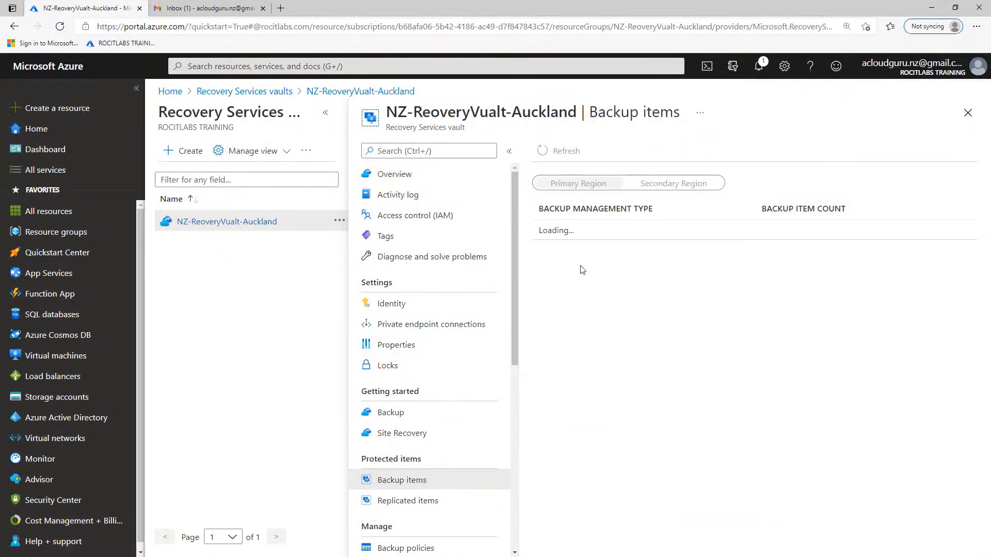
{"action": "left_click", "coordinate": [609, 230]}
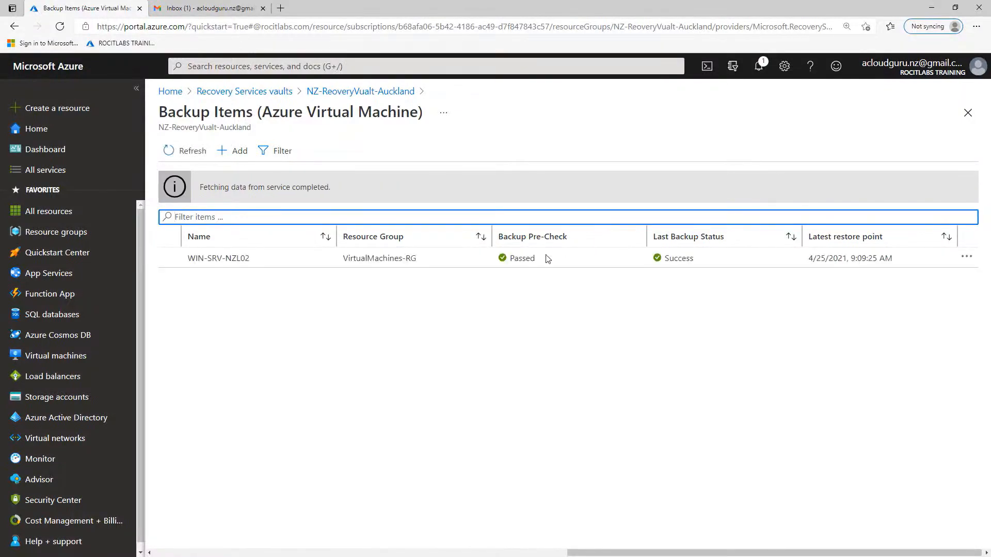
{"action": "left_click", "coordinate": [507, 259]}
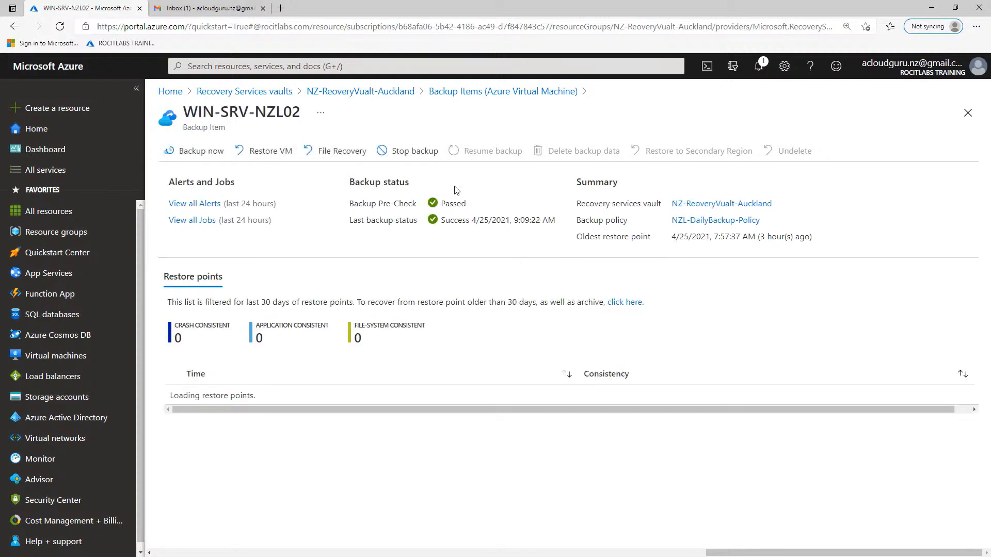
{"action": "left_click", "coordinate": [415, 154]}
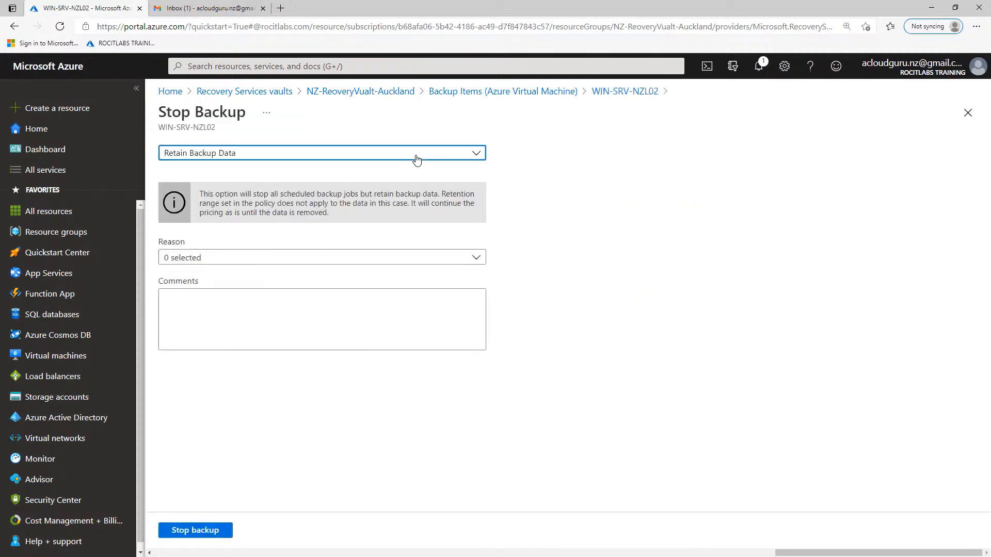
{"action": "left_click", "coordinate": [266, 159]}
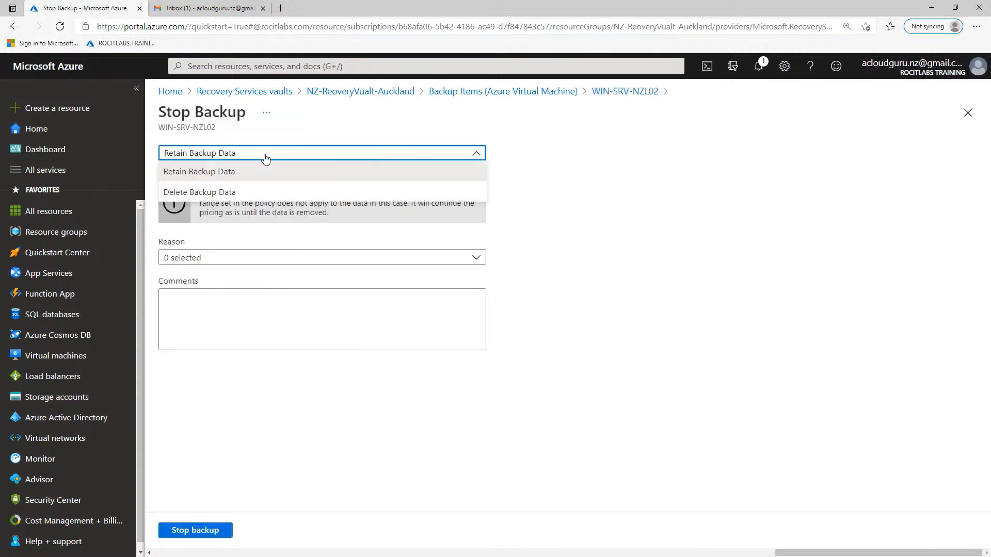
{"action": "left_click", "coordinate": [208, 193]}
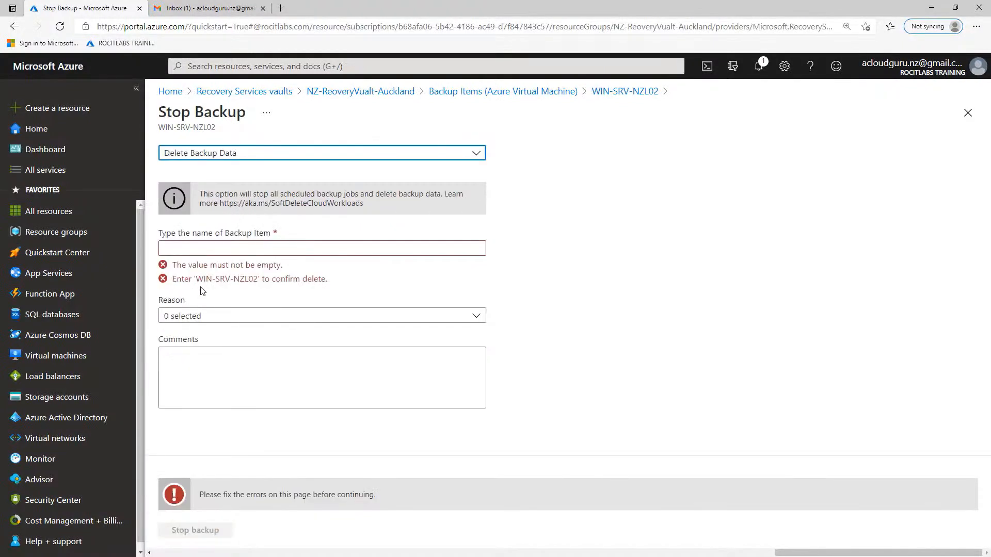
- Confirm the deletion with the copied backup item name WIN-SRV-NZL02, stop the backup, and dismiss all notifications
{"action": "mouse_move", "coordinate": [221, 131]}
{"action": "left_mouse_down"}
{"action": "mouse_move", "coordinate": [161, 128]}
{"action": "mouse_move", "coordinate": [212, 128]}
{"action": "left_mouse_up"}
{"action": "right_click", "coordinate": [181, 124]}
{"action": "right_click", "coordinate": [213, 128]}
{"action": "left_click", "coordinate": [234, 142]}
{"action": "left_click", "coordinate": [211, 249]}
{"action": "right_click", "coordinate": [212, 249]}
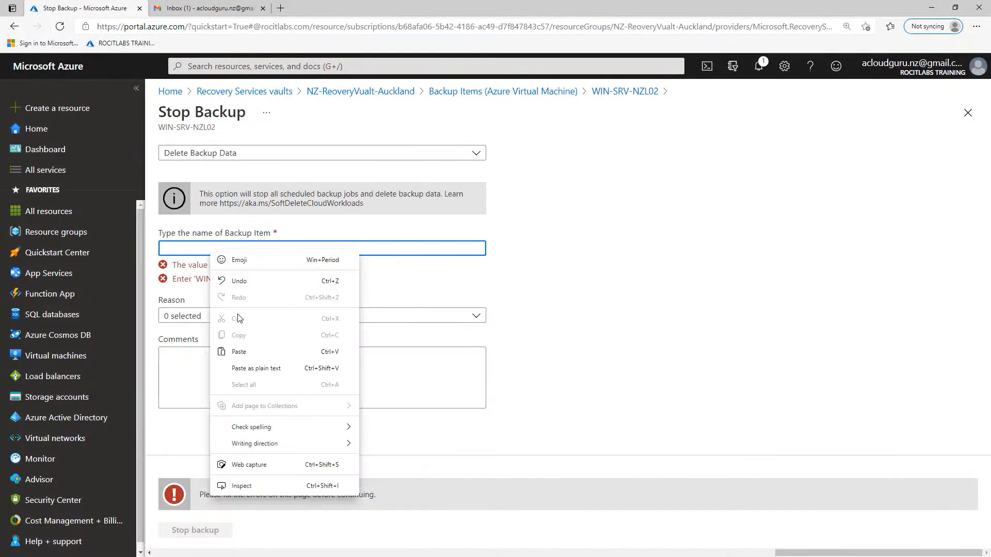
{"action": "left_click", "coordinate": [244, 351]}
{"action": "left_click", "coordinate": [206, 531]}
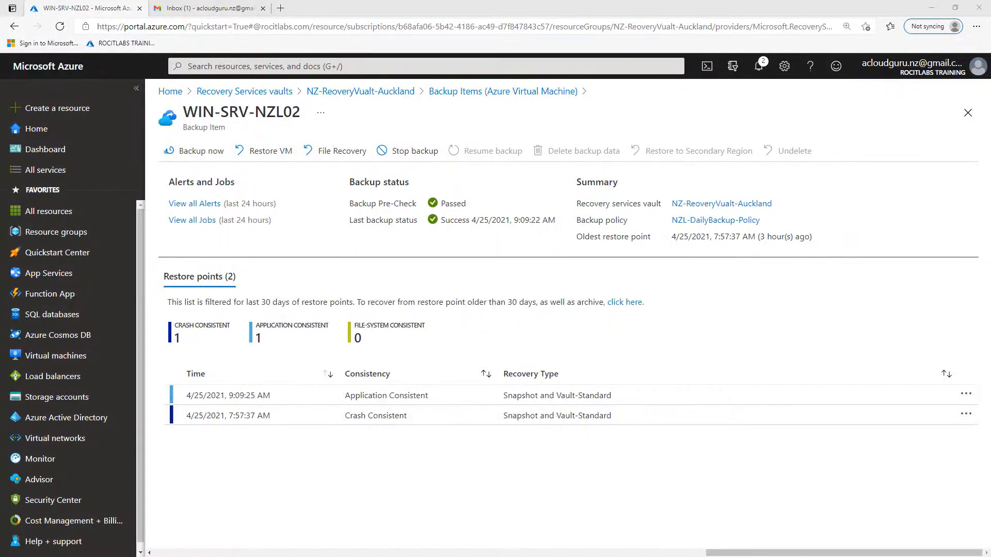
{"action": "left_click", "coordinate": [762, 75]}
{"action": "left_click", "coordinate": [942, 138]}
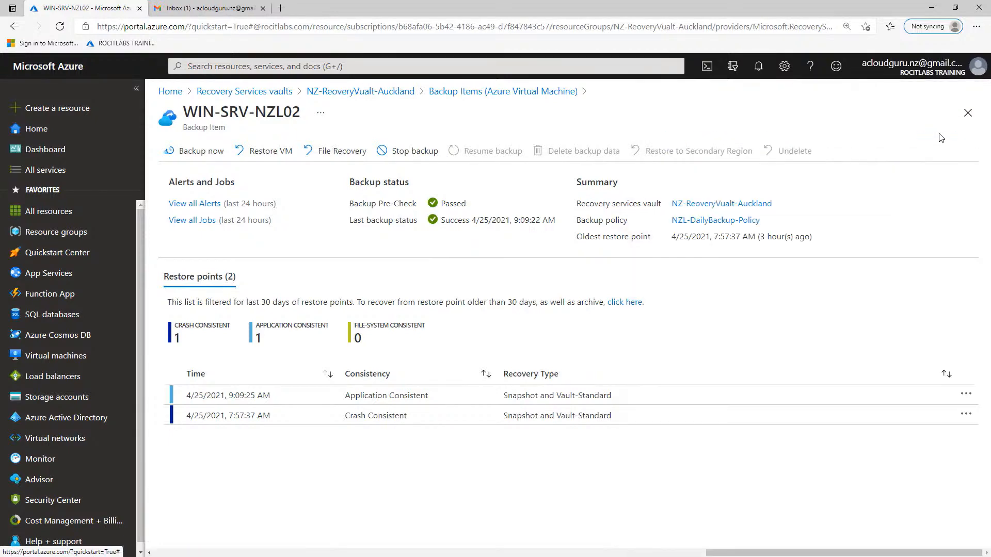
- Open the Auckland vault's backup alerts and turn on email notifications in the notification configuration
{"action": "left_click", "coordinate": [376, 97]}
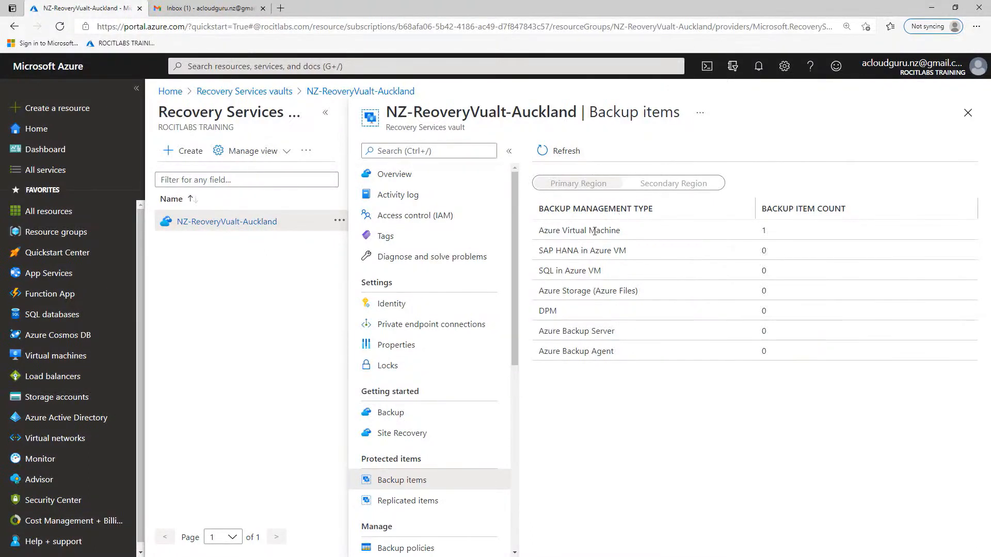
{"action": "scroll", "coordinate": [500, 316], "scroll_direction": "down", "scroll_amount": 3}
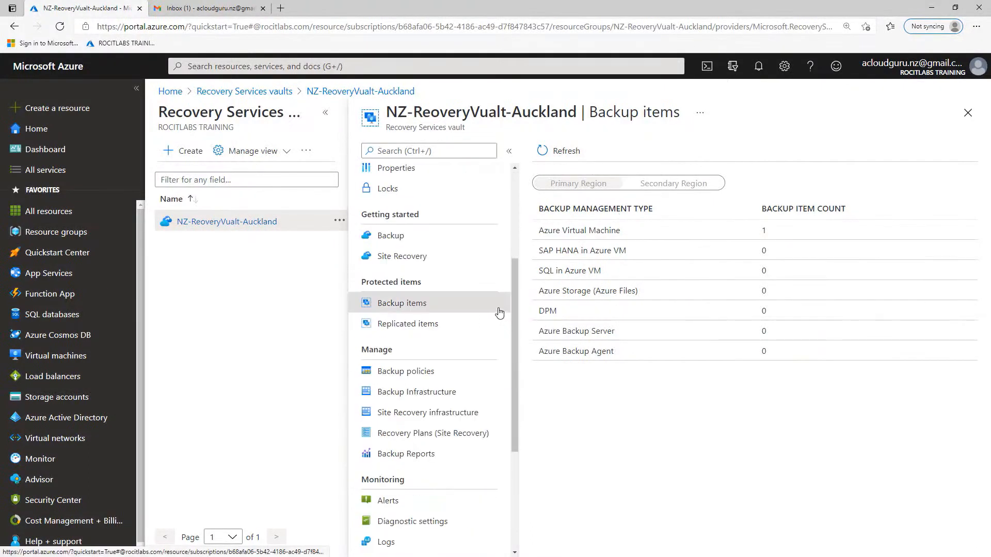
{"action": "scroll", "coordinate": [500, 312], "scroll_direction": "down", "scroll_amount": 2}
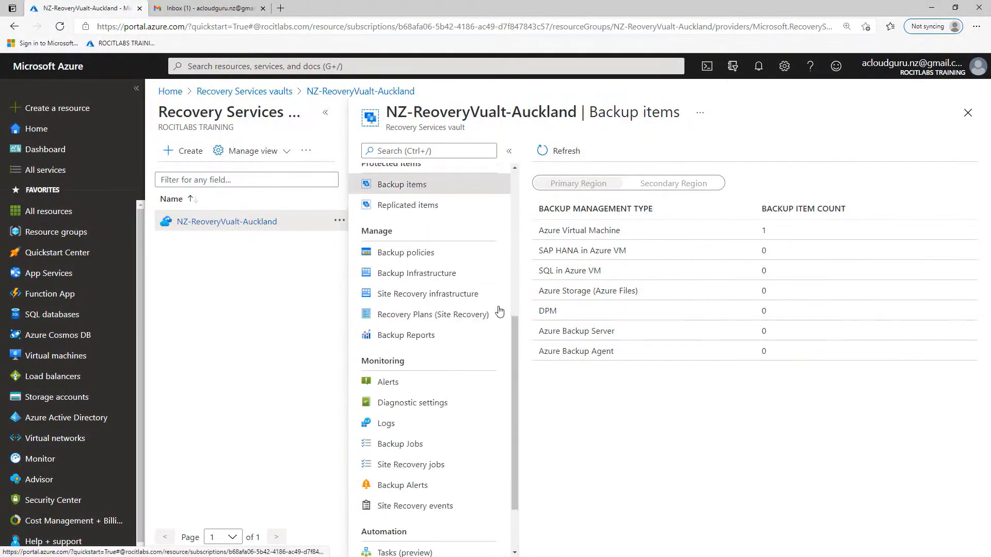
{"action": "left_click", "coordinate": [422, 488]}
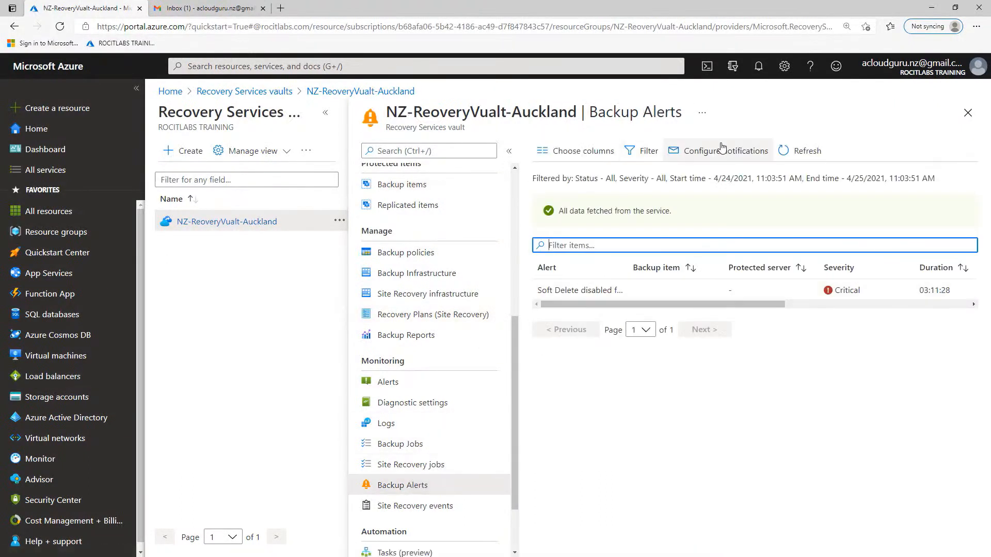
{"action": "left_click", "coordinate": [727, 156]}
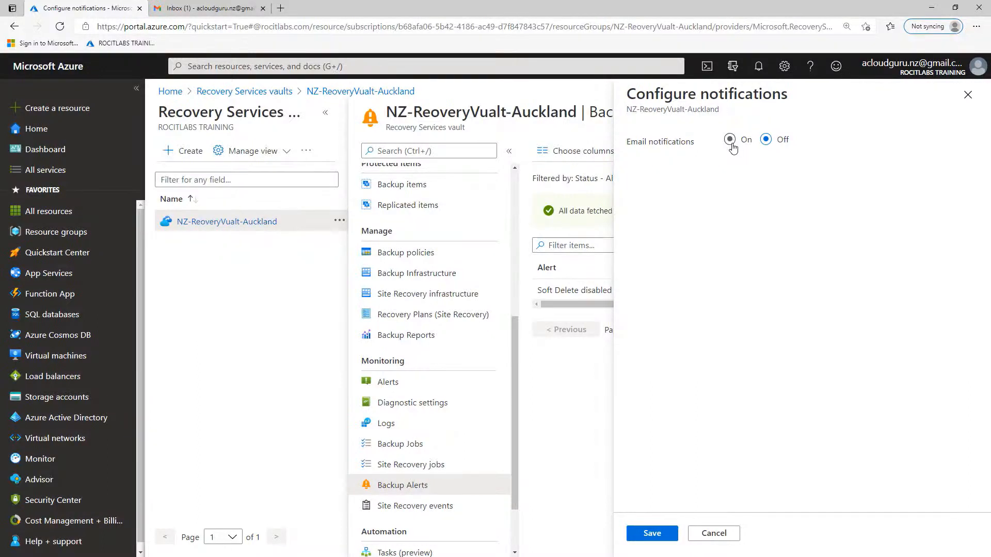
{"action": "left_click", "coordinate": [730, 141]}
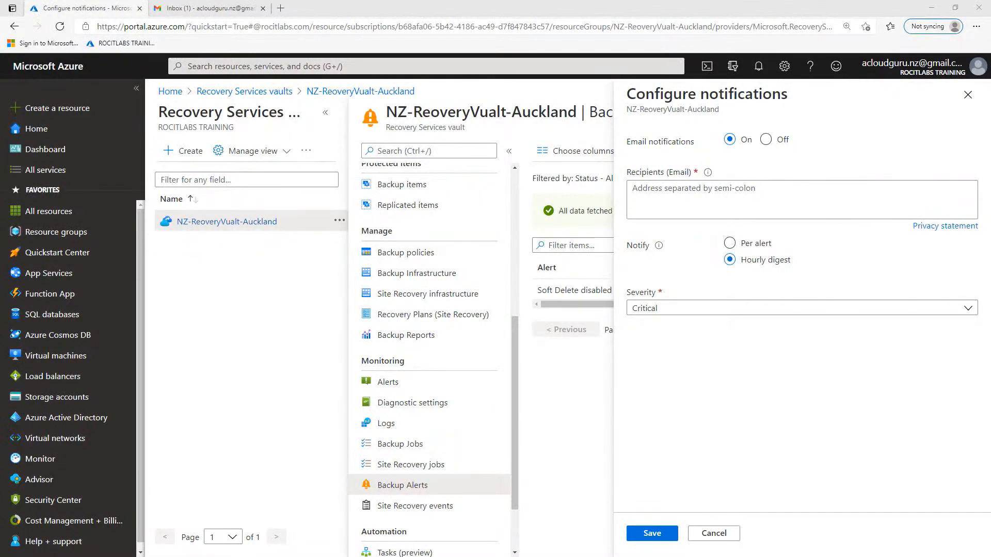
- Paste the recipient's e-mail address, set notifications to Per alert with severity Critical, and save the configuration
{"action": "right_click", "coordinate": [708, 195]}
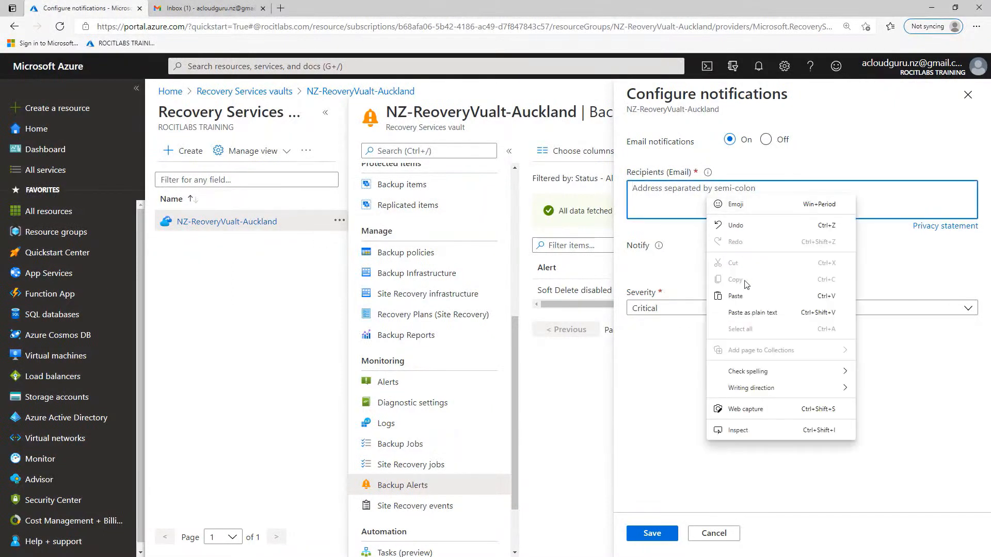
{"action": "left_click", "coordinate": [742, 297]}
{"action": "left_click", "coordinate": [731, 245]}
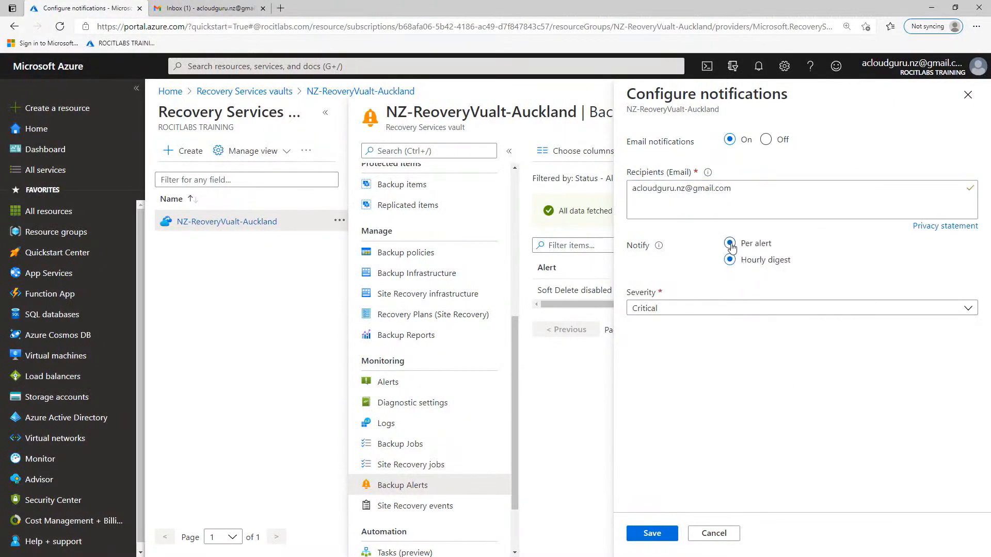
{"action": "left_click", "coordinate": [684, 313]}
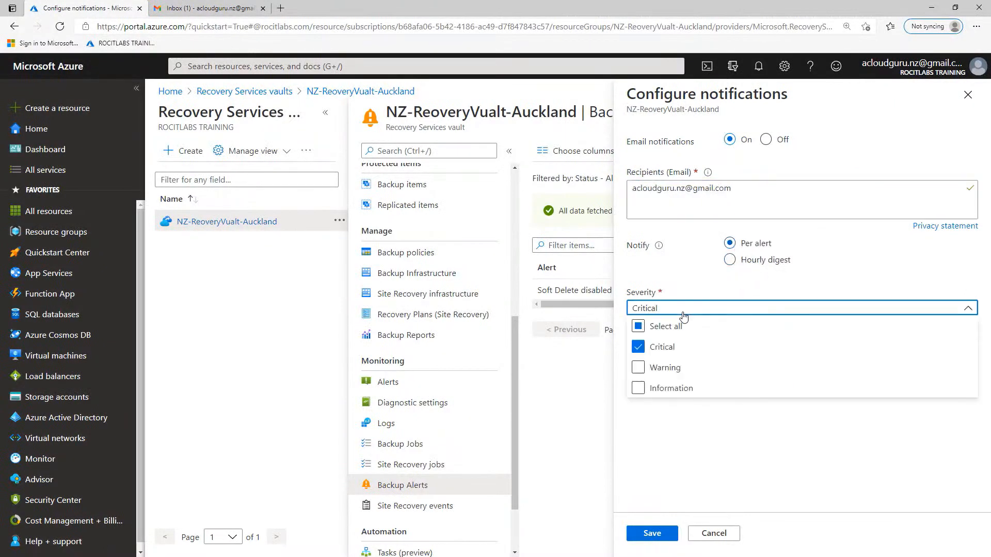
{"action": "left_click", "coordinate": [684, 314]}
{"action": "left_click", "coordinate": [663, 537]}
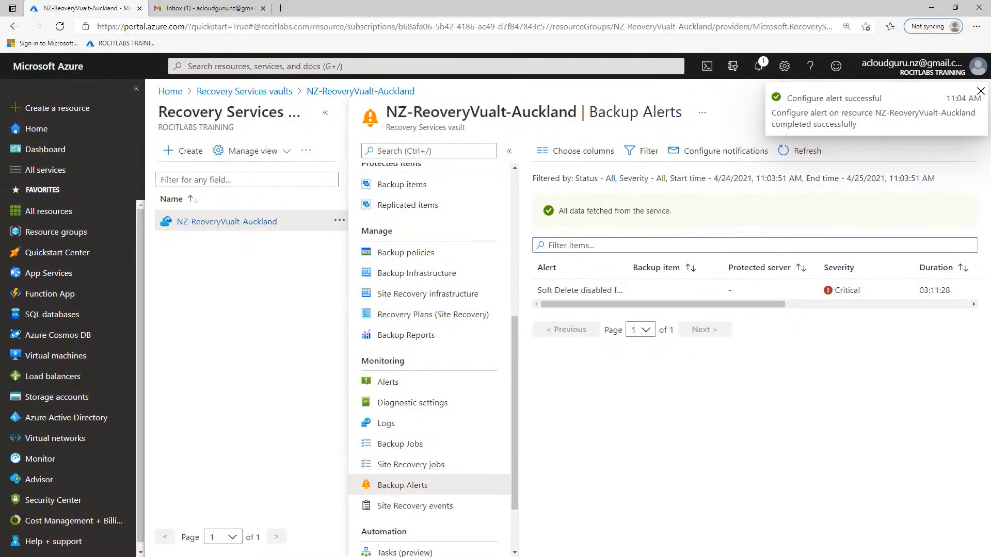
- Switch to Gmail and read the Microsoft Azure notice about soft delete functionality for the Christchurch vault
{"action": "left_click", "coordinate": [240, 9]}
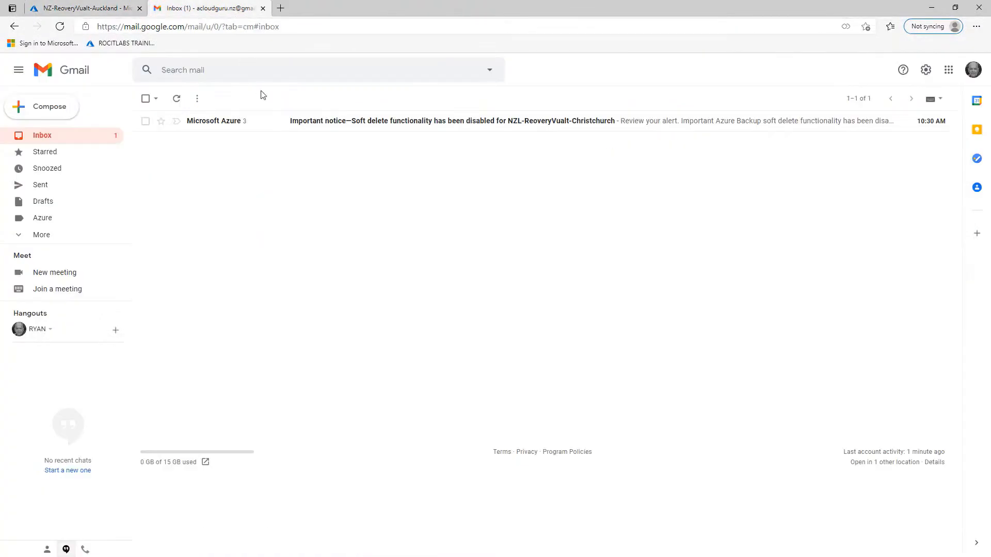
{"action": "left_click", "coordinate": [334, 126]}
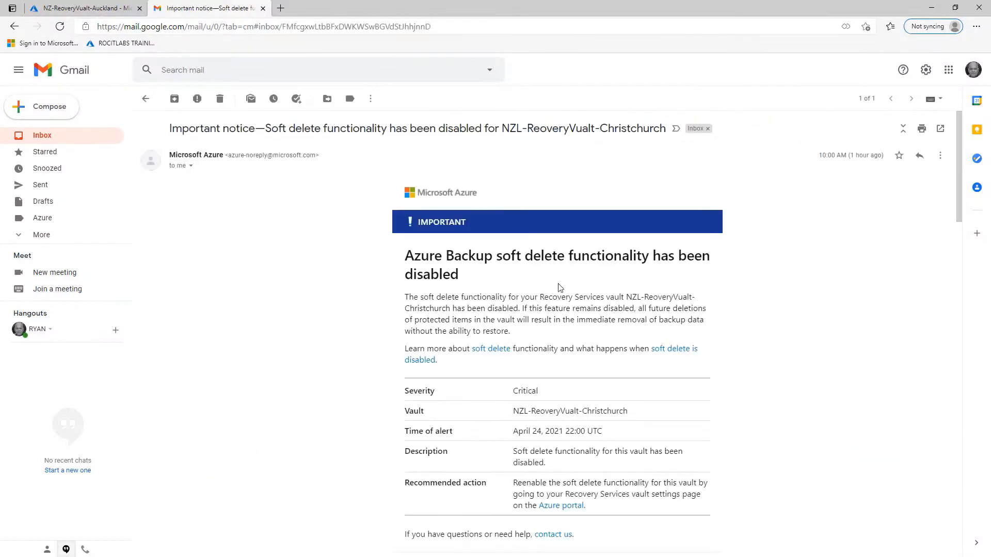
{"action": "left_click_drag", "start_coordinate": [405, 258], "coordinate": [474, 274]}
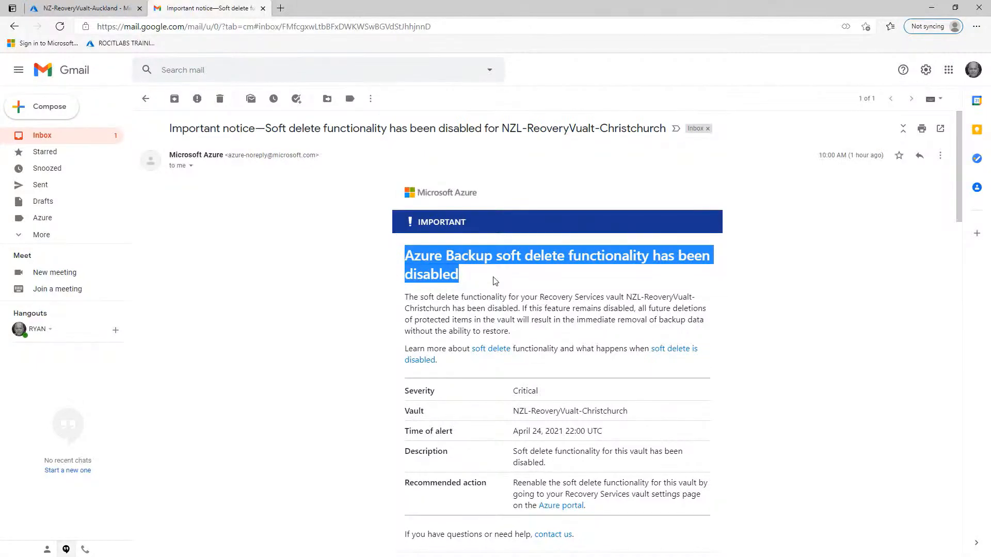
{"action": "scroll", "coordinate": [661, 298], "scroll_direction": "down", "scroll_amount": 6}
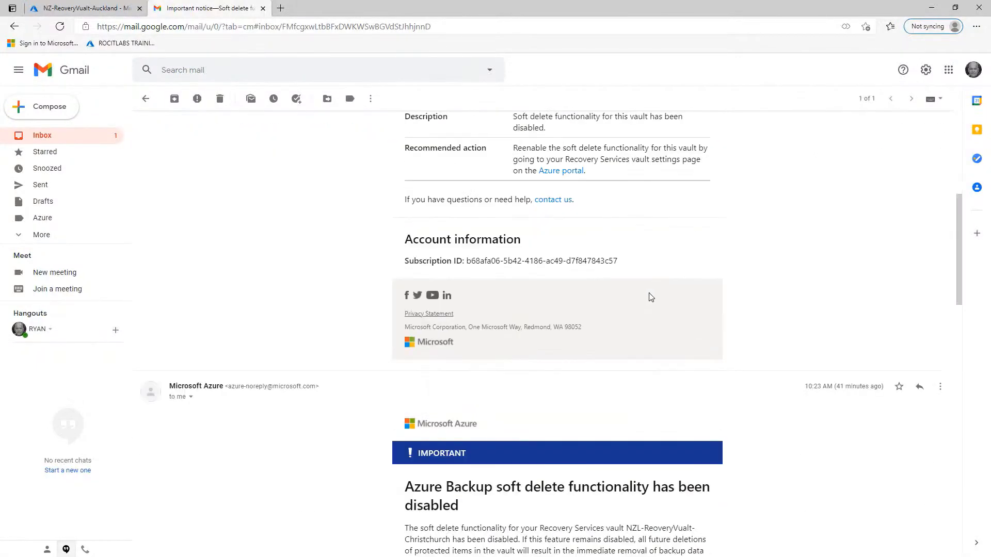
{"action": "scroll", "coordinate": [651, 297], "scroll_direction": "up", "scroll_amount": 6}
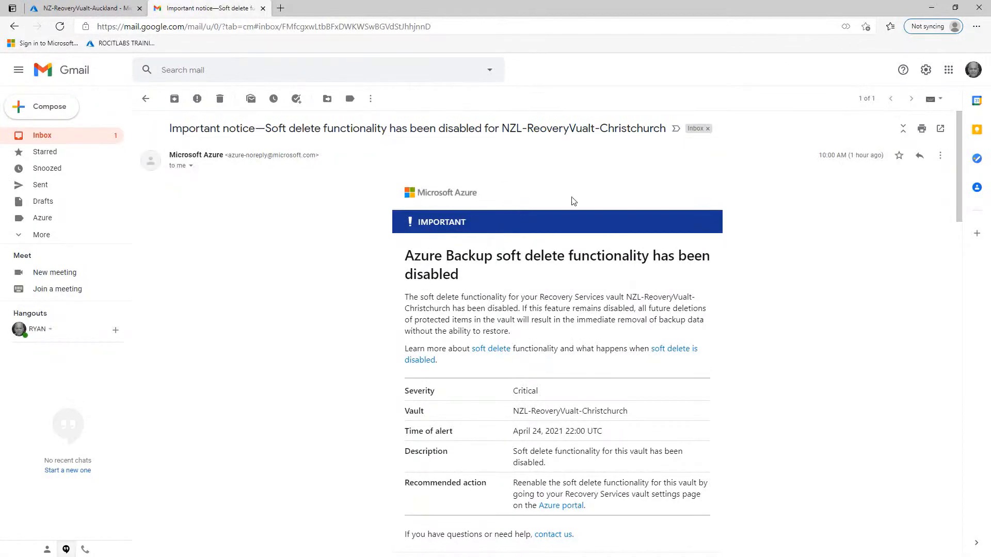
- Switch back to the Azure portal, delete the NZ-ReoveryVualt-Auckland Recovery Services vault, and dismiss all notifications
{"action": "left_click", "coordinate": [115, 13]}
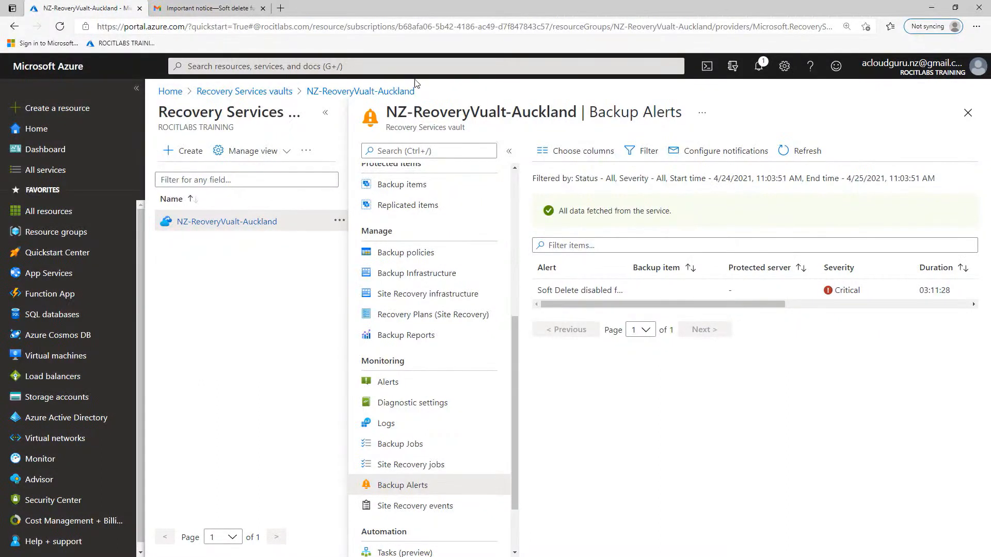
{"action": "left_click", "coordinate": [381, 95]}
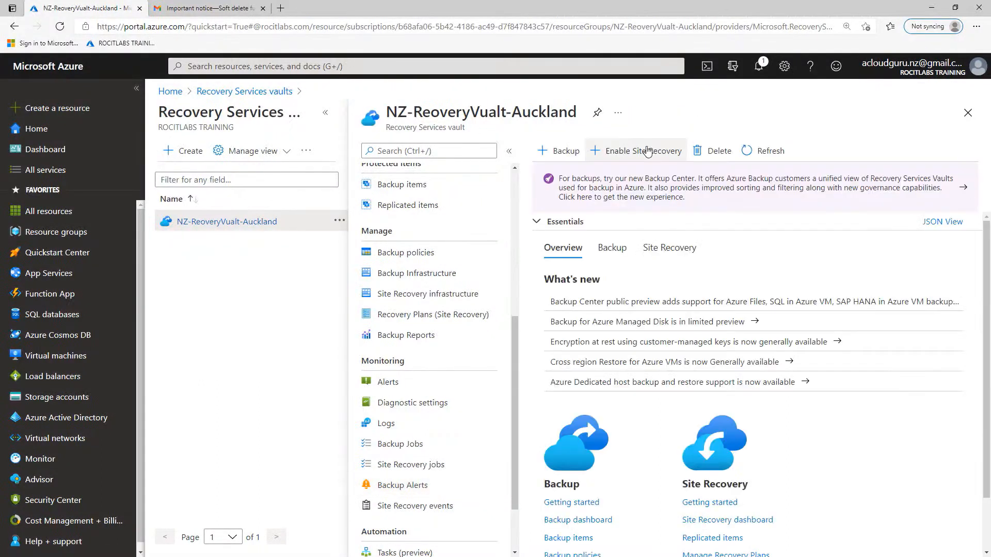
{"action": "left_click", "coordinate": [719, 151]}
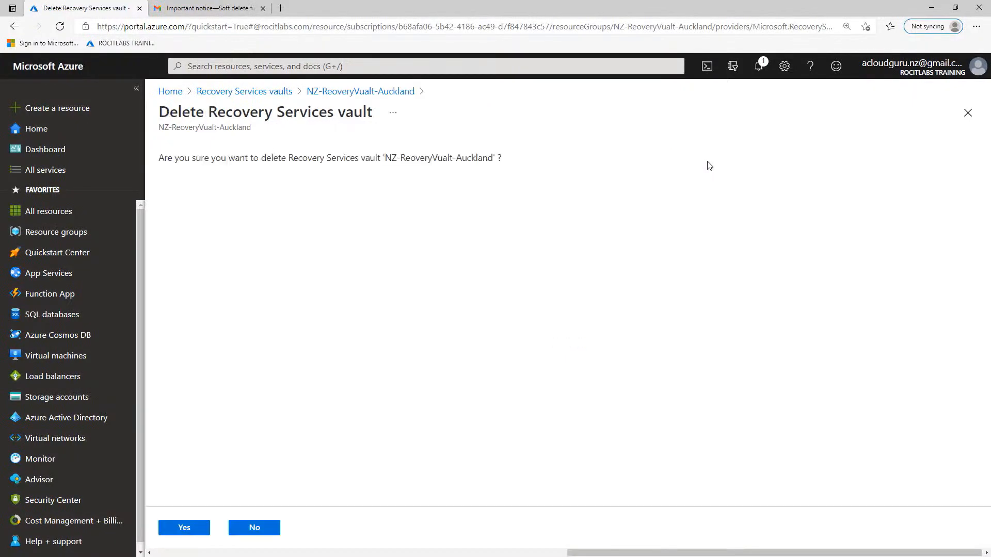
{"action": "left_click", "coordinate": [207, 525]}
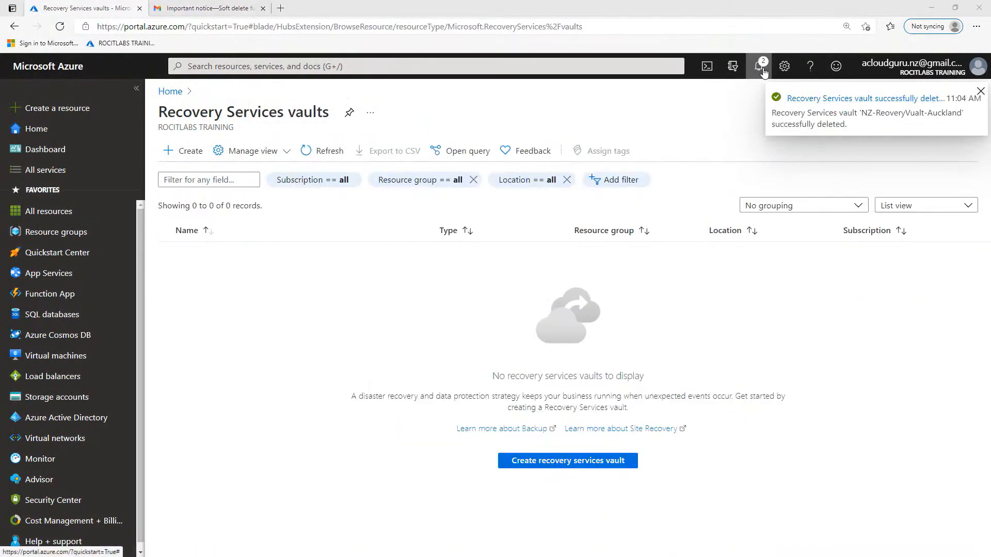
{"action": "left_click", "coordinate": [763, 71]}
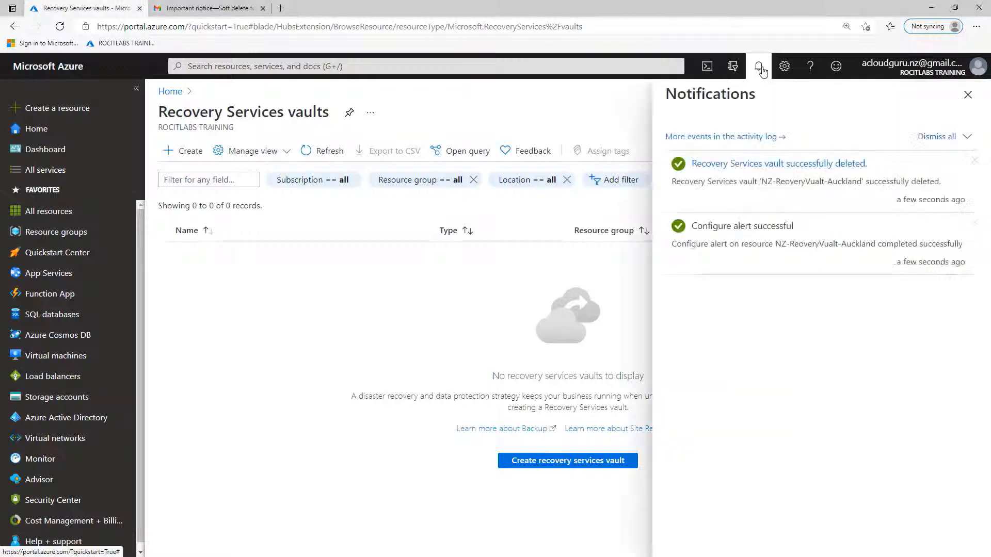
{"action": "left_click", "coordinate": [951, 138]}
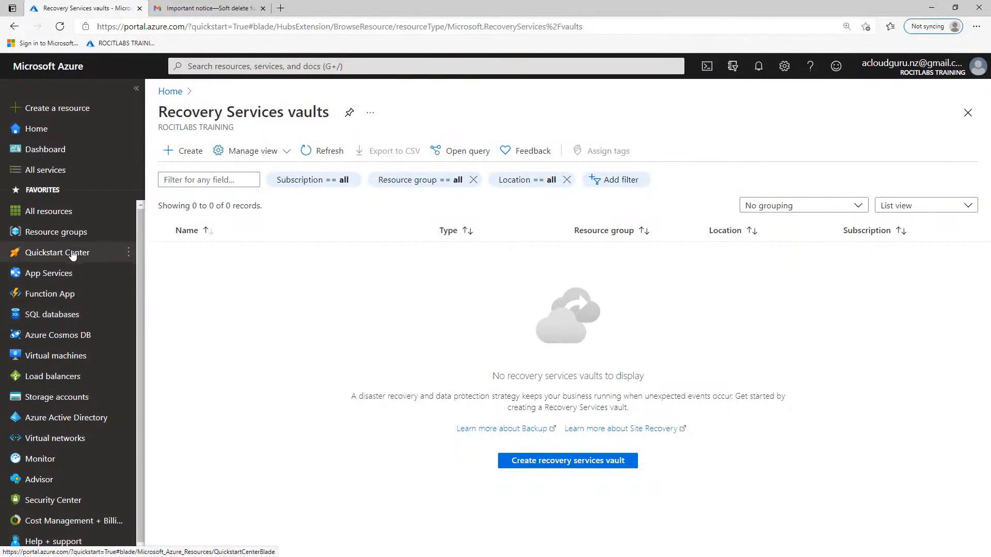
- Open the NZ-ReoveryVualt-Auckland resource group and copy its name
{"action": "left_click", "coordinate": [67, 232]}
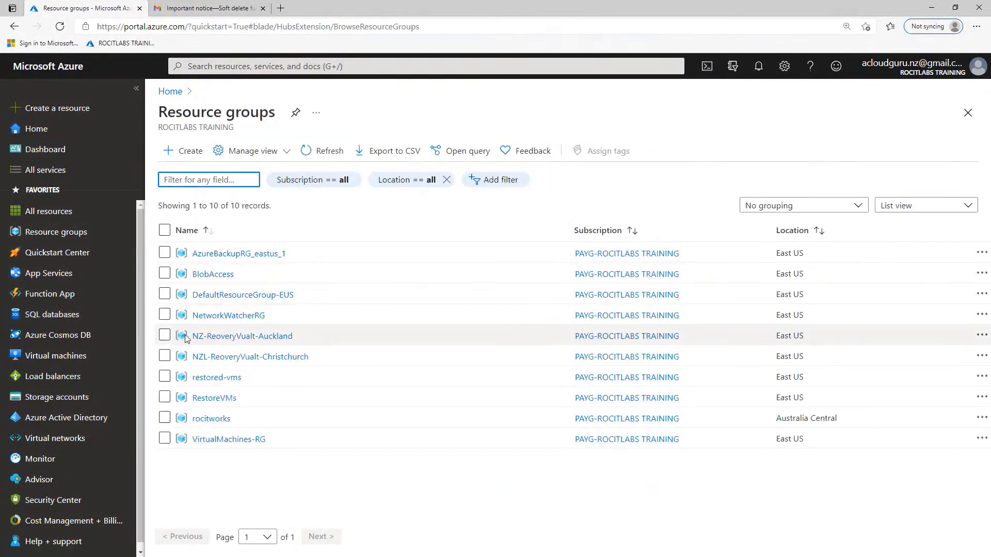
{"action": "left_click", "coordinate": [232, 339]}
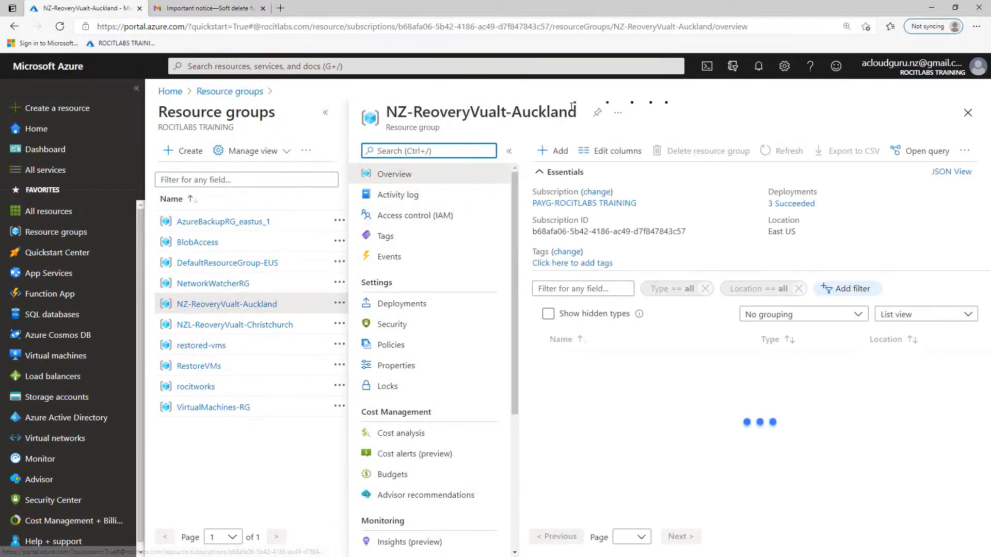
{"action": "left_click_drag", "start_coordinate": [579, 114], "coordinate": [390, 113]}
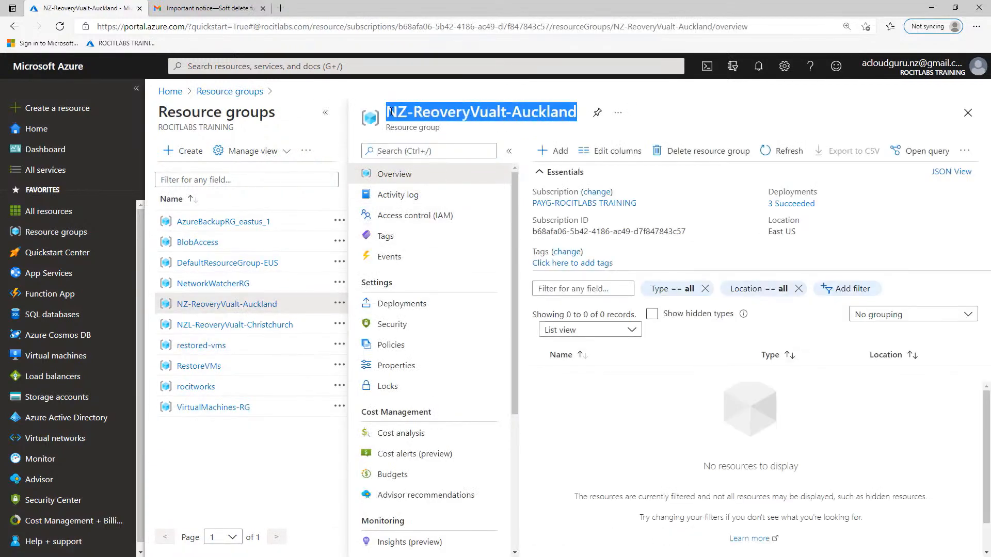
{"action": "right_click", "coordinate": [399, 111]}
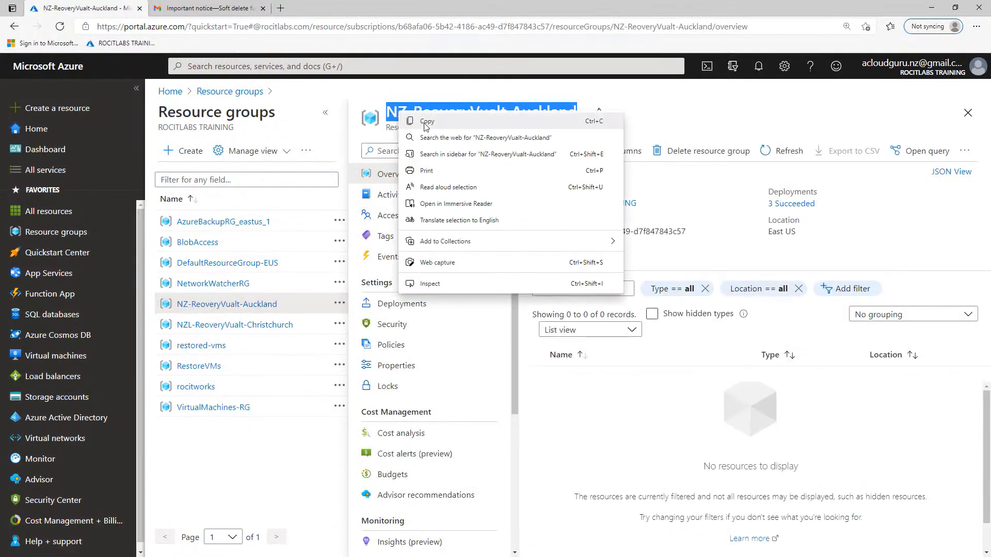
{"action": "left_click", "coordinate": [426, 124]}
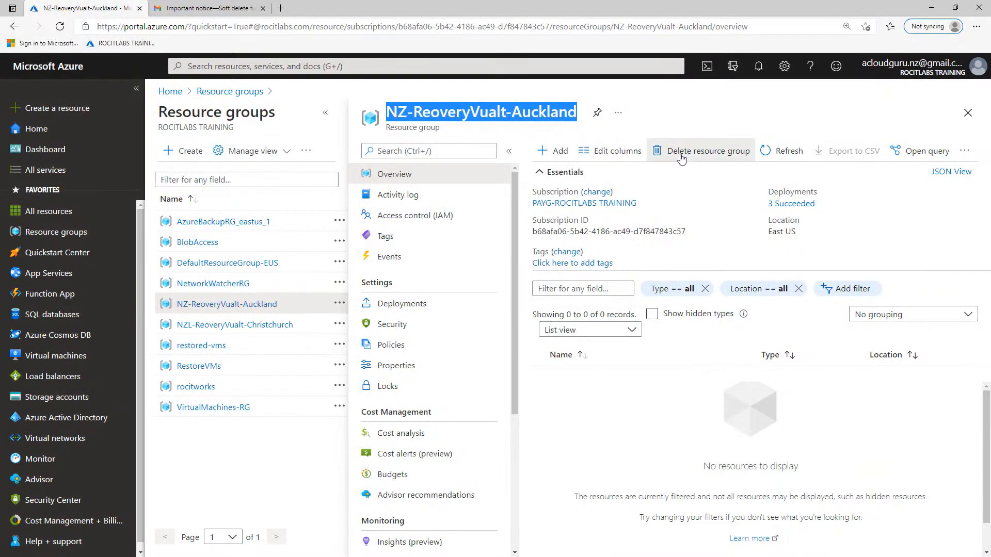
- Delete the resource group, confirming with the copied name NZ-ReoveryVualt-Auckland
{"action": "left_click", "coordinate": [682, 154]}
{"action": "left_click", "coordinate": [706, 201]}
{"action": "right_click", "coordinate": [706, 202]}
{"action": "left_click", "coordinate": [744, 309]}
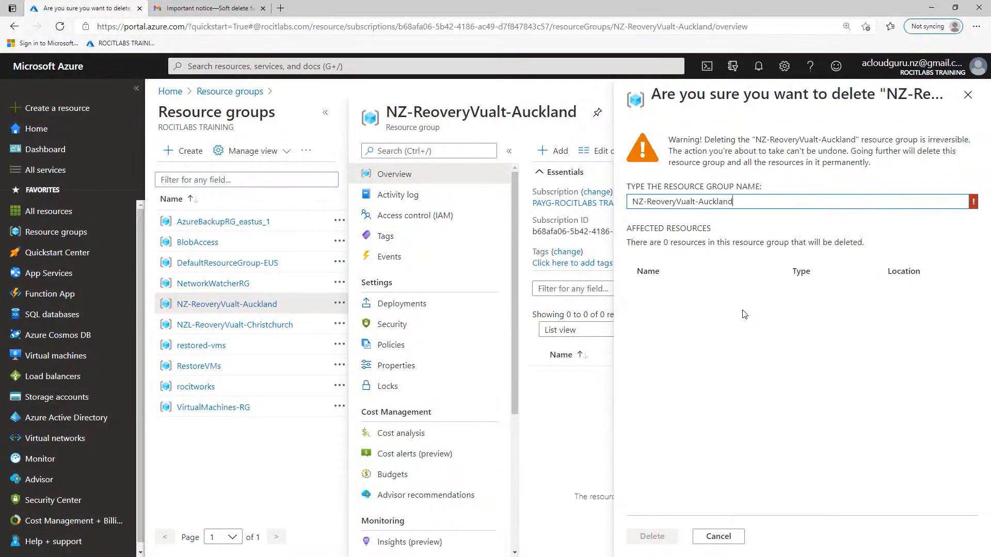
{"action": "left_click", "coordinate": [663, 542]}
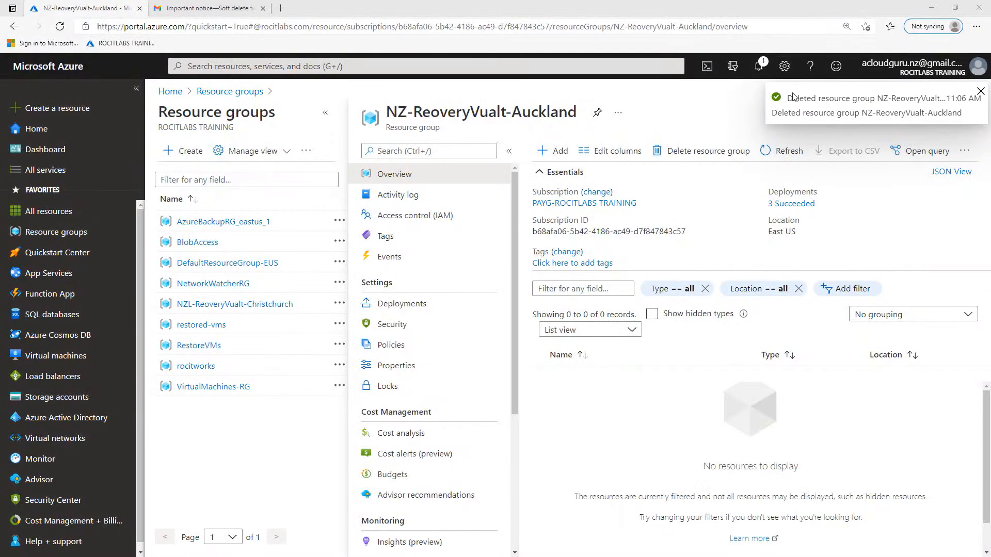
- Check the deletion notification, close the Auckland resource group, and refresh the resource groups list
{"action": "left_click", "coordinate": [758, 66]}
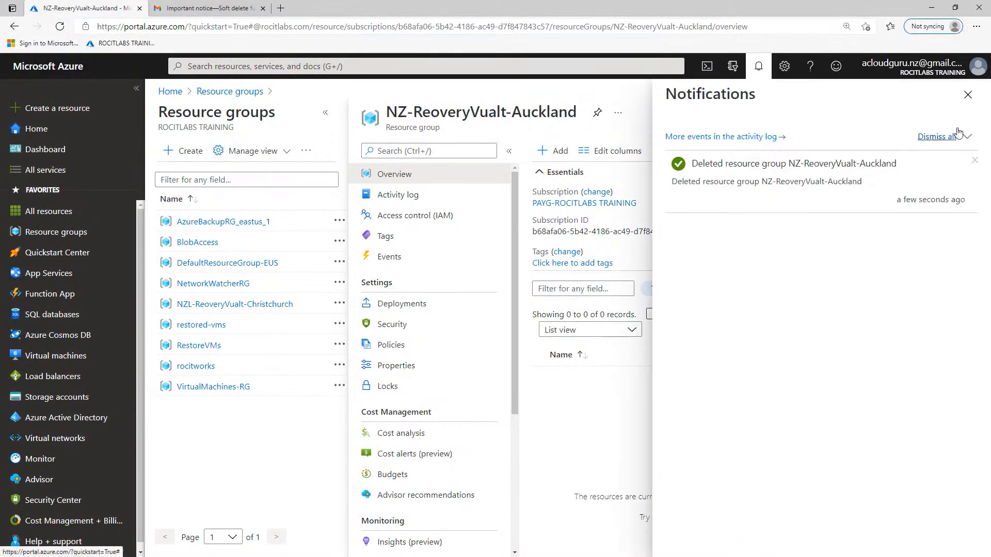
{"action": "left_click", "coordinate": [968, 95]}
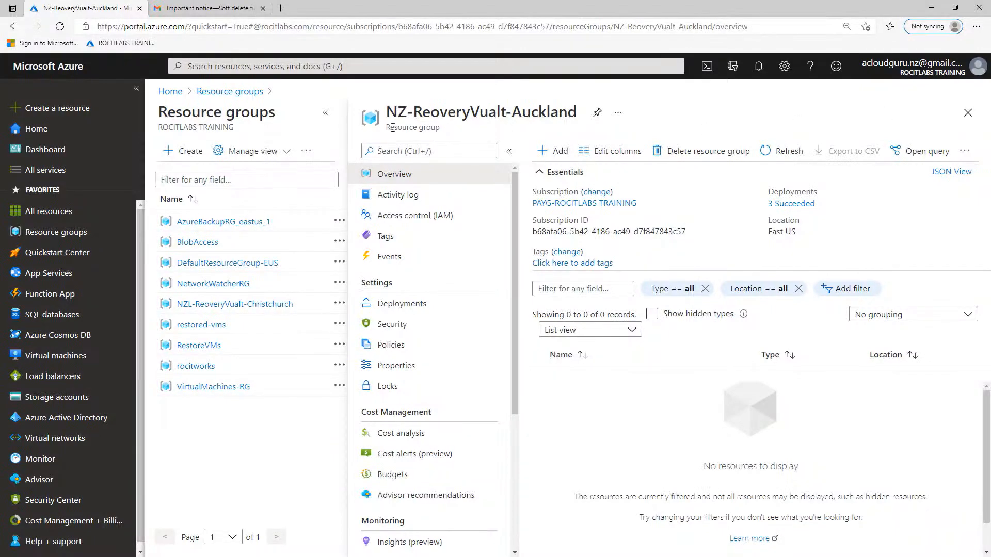
{"action": "left_click", "coordinate": [968, 112]}
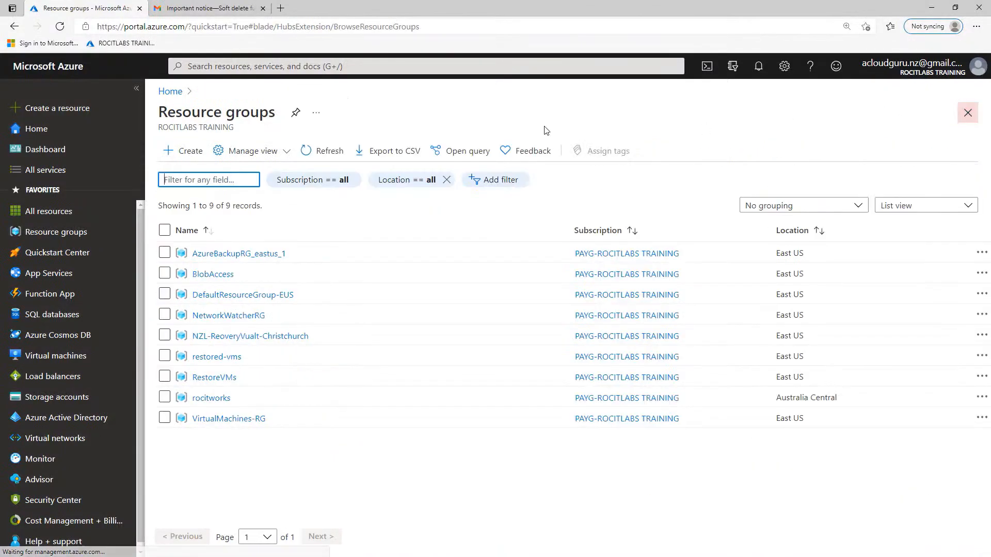
{"action": "left_click", "coordinate": [326, 152]}
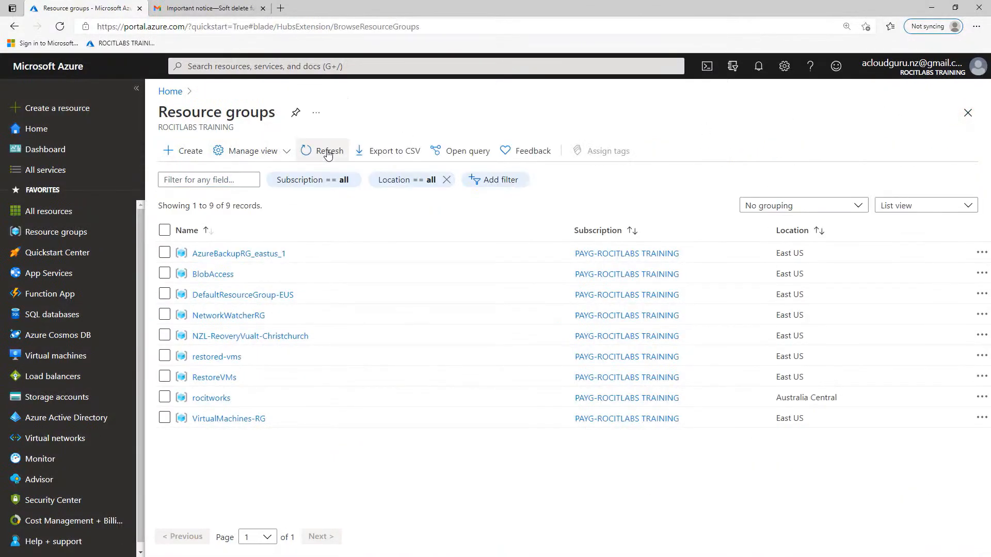
{"action": "left_click", "coordinate": [327, 153]}
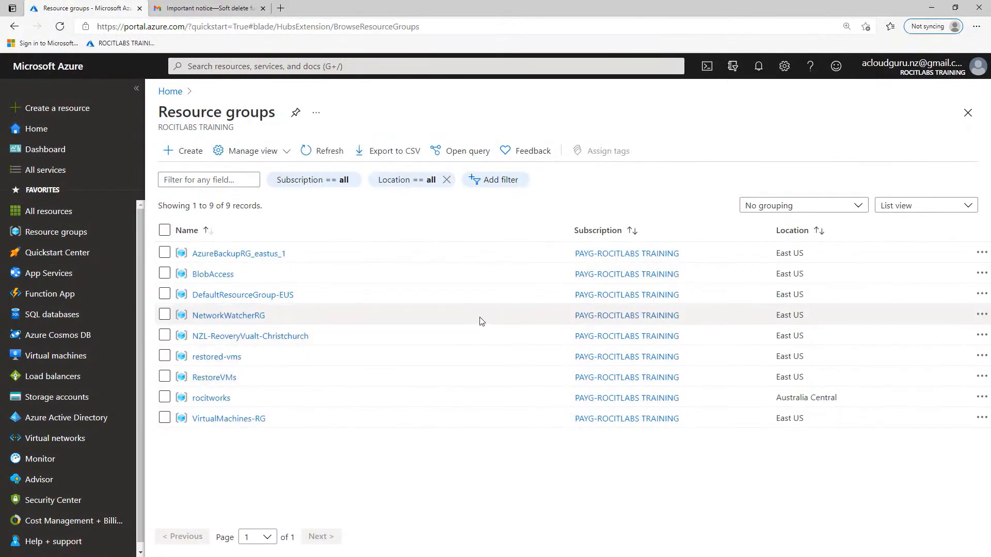
- Delete the NZL-ReoveryVualt-Christchurch resource group, confirming with its copied name
{"action": "left_click", "coordinate": [234, 338]}
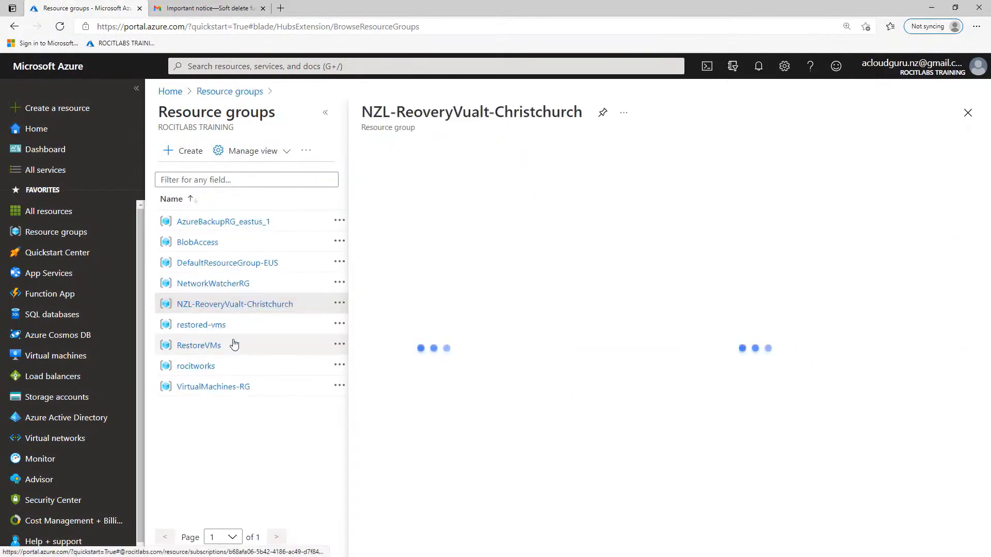
{"action": "left_click_drag", "start_coordinate": [608, 113], "coordinate": [388, 113]}
{"action": "right_click", "coordinate": [394, 113]}
{"action": "left_click", "coordinate": [423, 125]}
{"action": "left_click", "coordinate": [689, 151]}
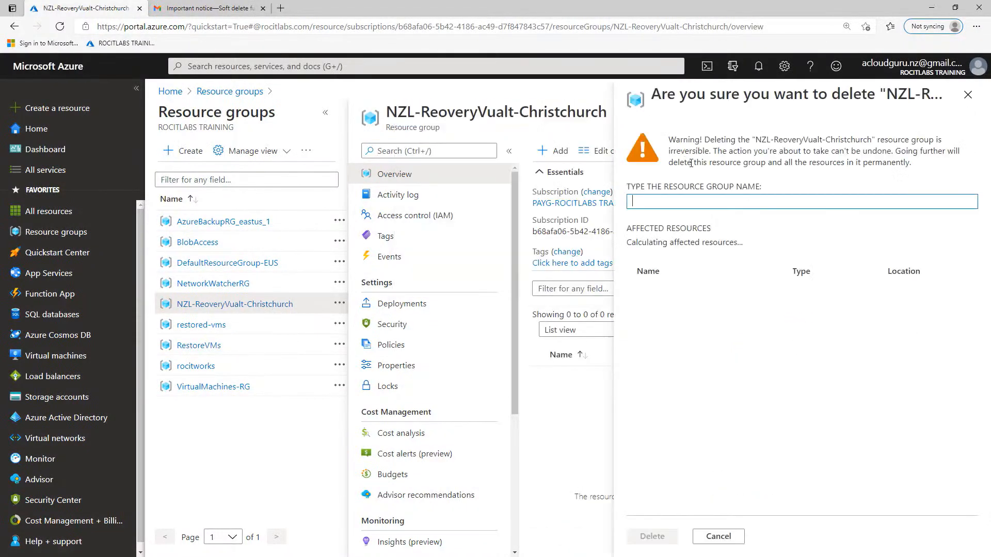
{"action": "right_click", "coordinate": [720, 201]}
{"action": "left_click", "coordinate": [745, 304]}
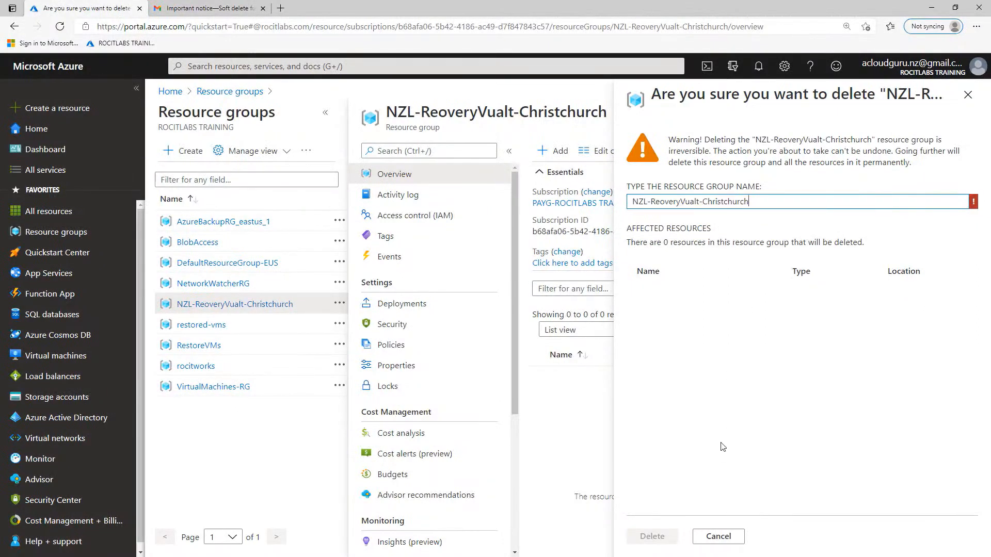
{"action": "left_click", "coordinate": [660, 539]}
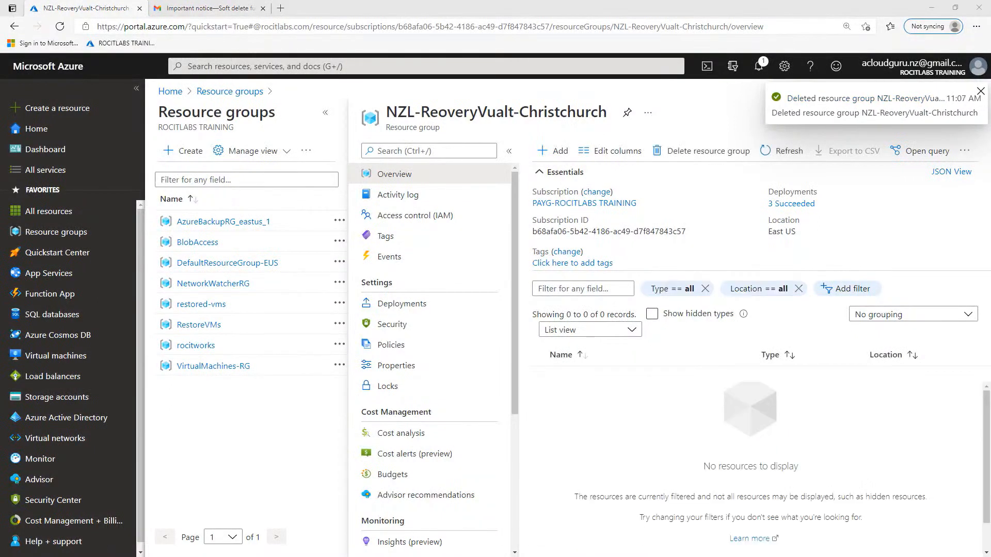
- Dismiss all notifications, close the Christchurch resource group, and refresh the resource groups list
{"action": "left_click", "coordinate": [759, 67]}
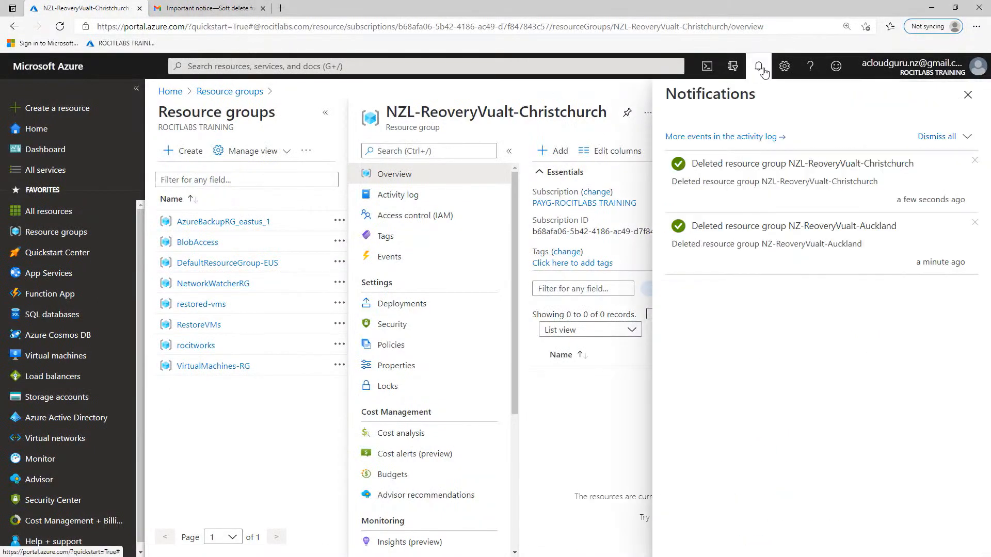
{"action": "left_click", "coordinate": [938, 136]}
{"action": "left_click", "coordinate": [969, 119]}
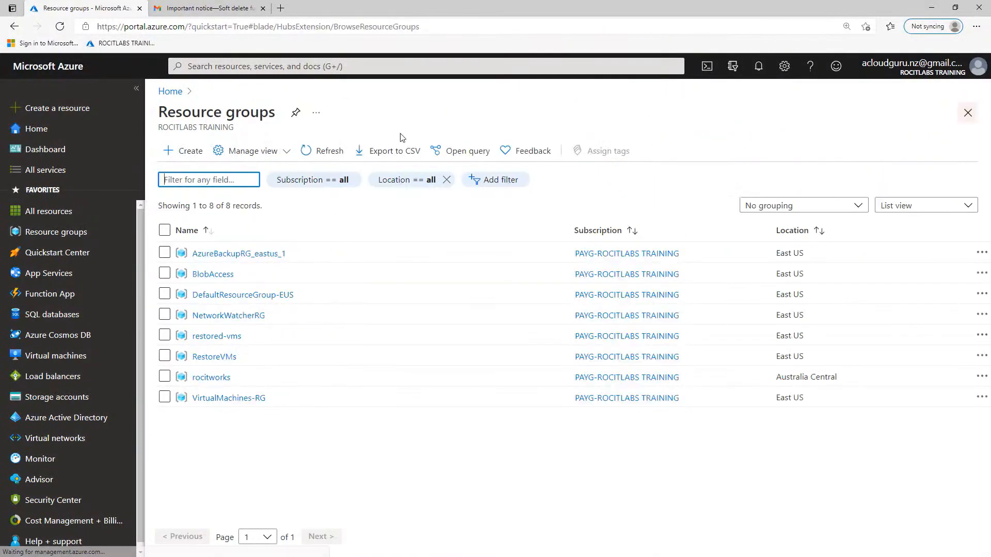
{"action": "left_click", "coordinate": [340, 153]}
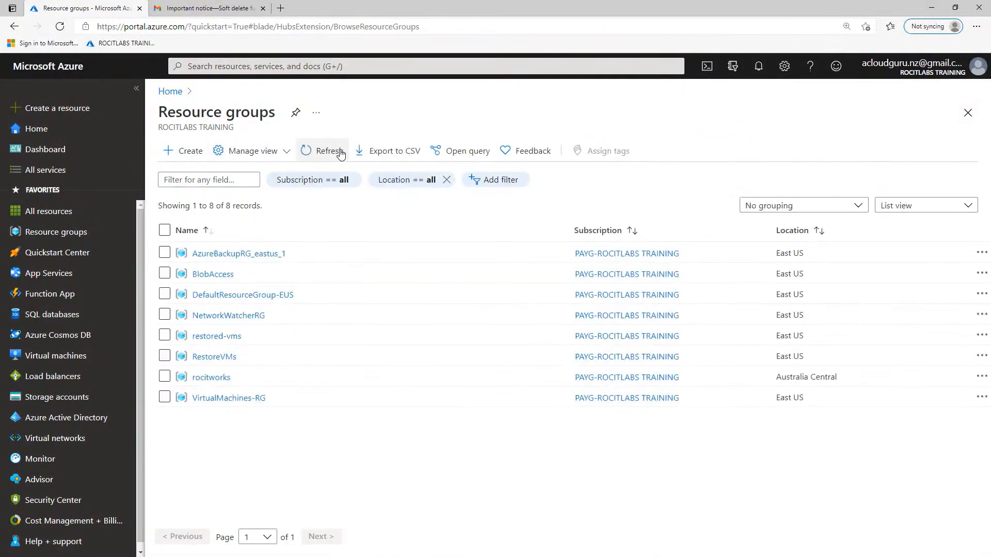